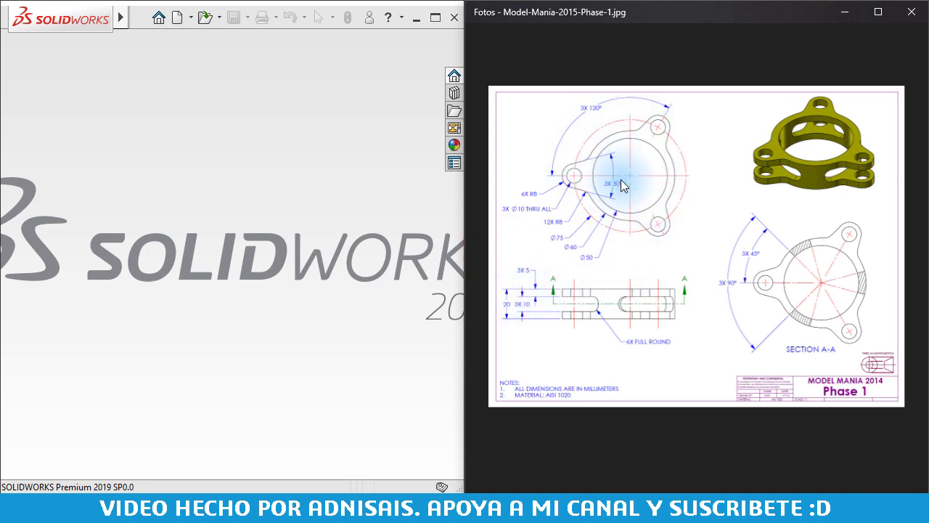
Zoom into the Model Mania reference drawing and pan to the top view's 3X 120° holes and diameters
double_click(675, 197)
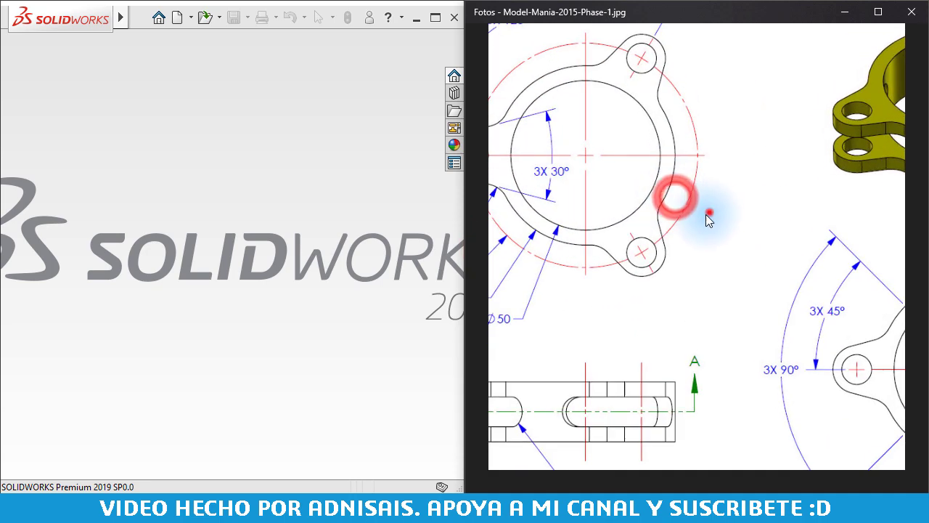
mouse_move(710, 210)
left_mouse_down()
mouse_move(788, 303)
mouse_move(837, 251)
left_mouse_up()
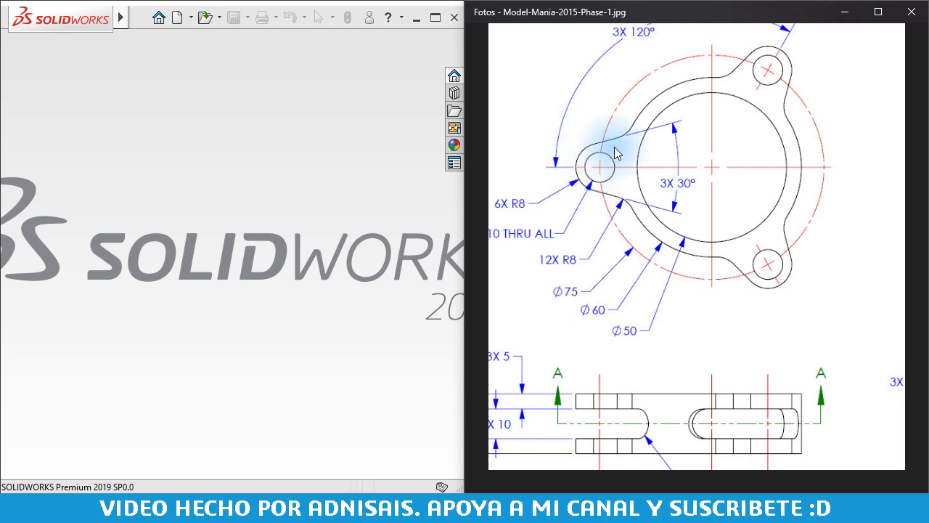
mouse_move(729, 172)
left_mouse_down()
mouse_move(835, 223)
mouse_move(714, 221)
mouse_move(678, 173)
left_mouse_up()
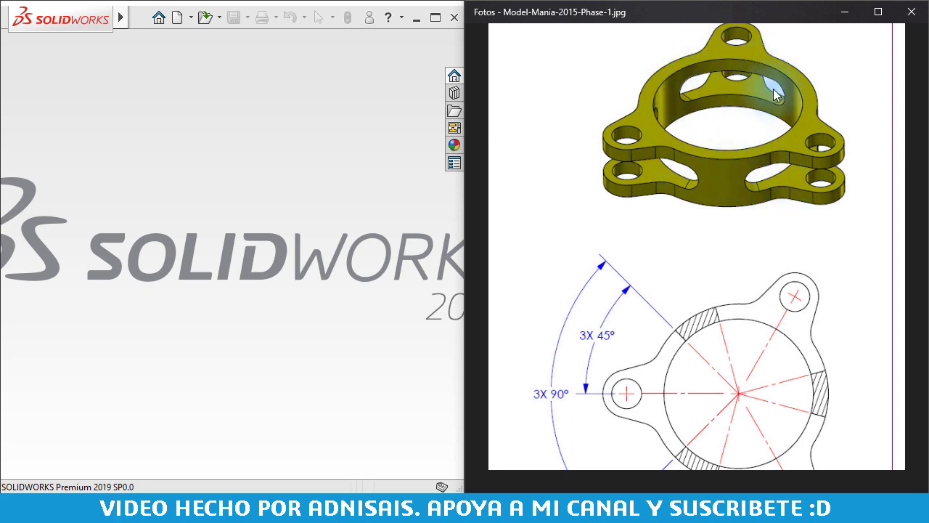
left_click(673, 253)
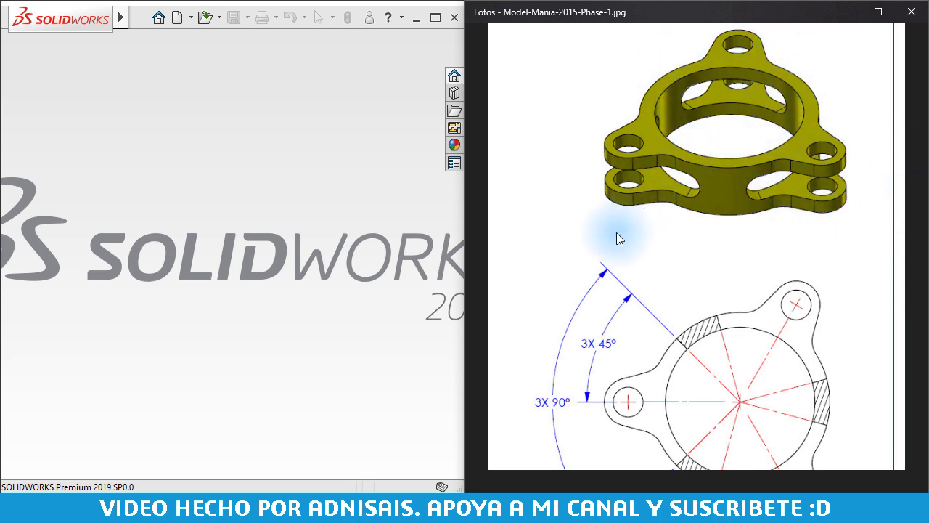
left_click_drag(616, 239, 633, 243)
left_click(322, 236)
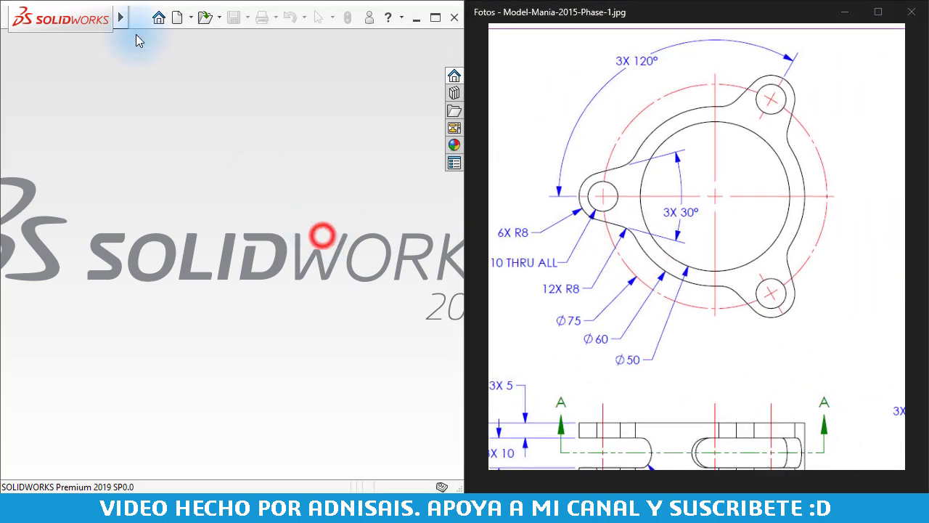
Create a new part from the Modelmania template
left_click(161, 22)
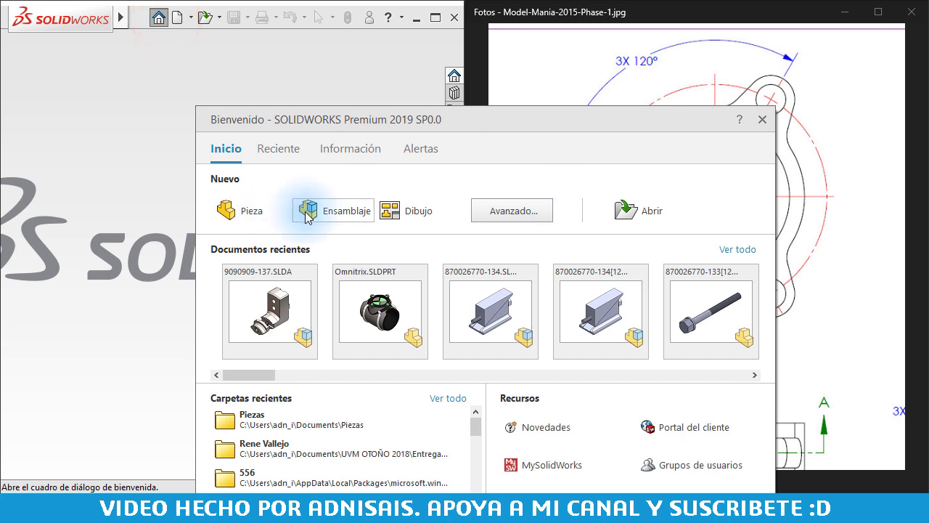
key("Escape")
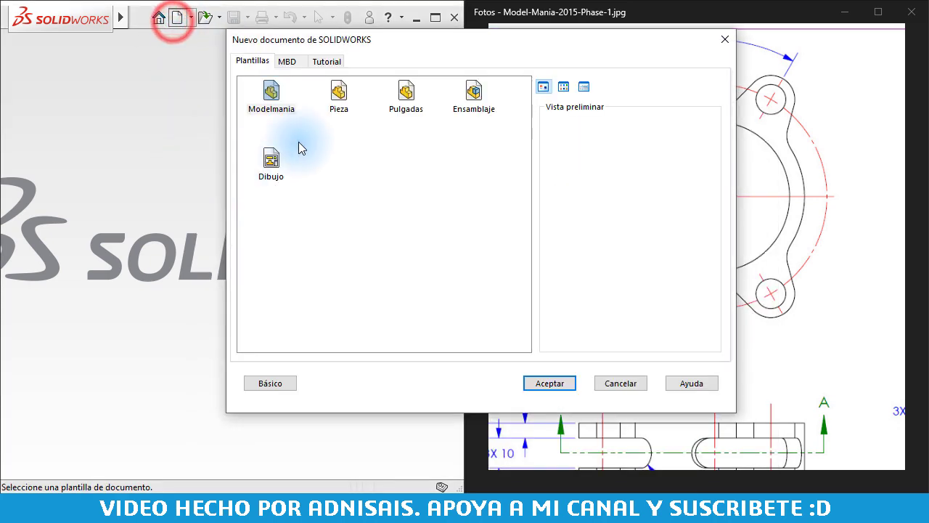
left_click(338, 93)
double_click(288, 101)
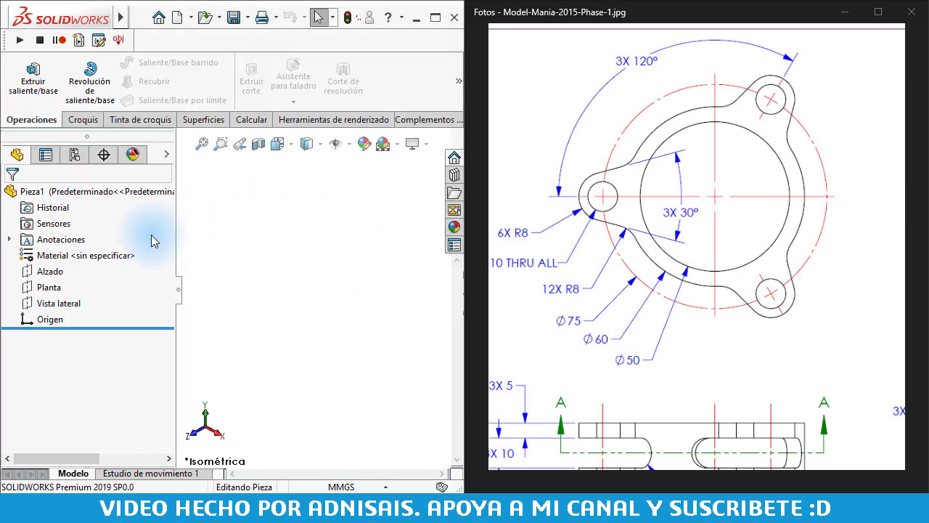
Sketch a circle centred on the origin on the Planta plane and dimension it Ø60
left_click(47, 288)
left_click(62, 262)
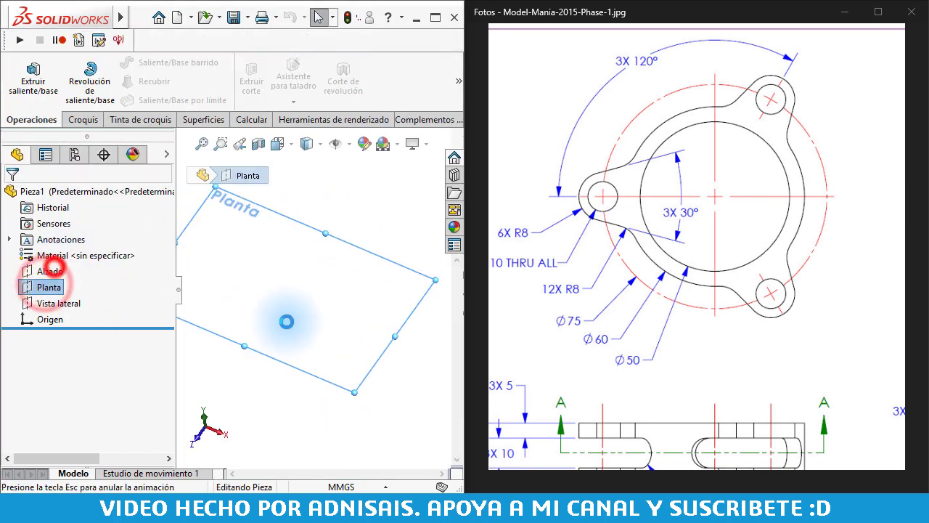
left_click(312, 288)
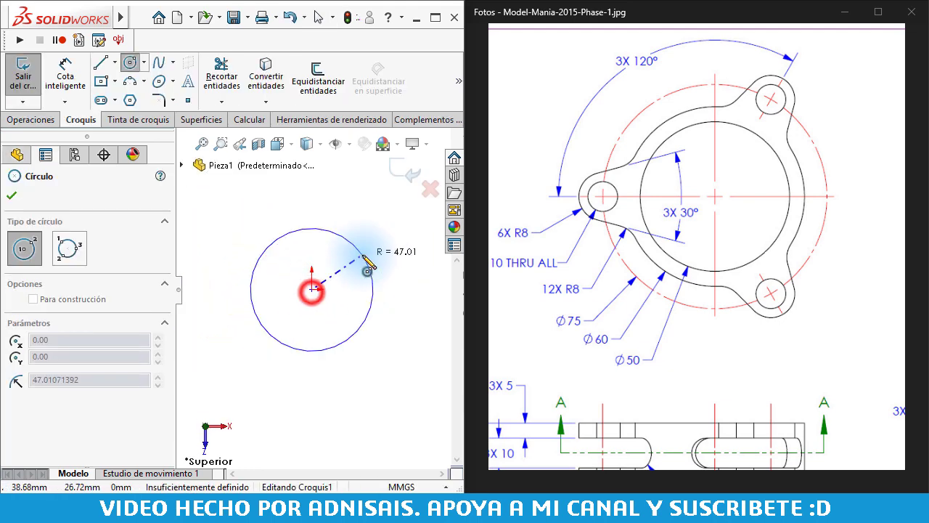
left_click(360, 254)
left_click(360, 254)
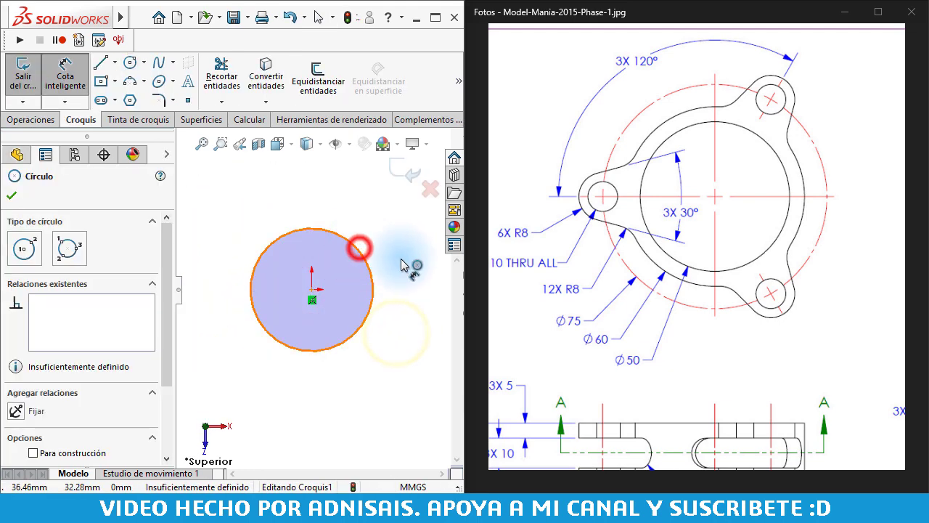
left_click(429, 322)
type("60")
key("Return")
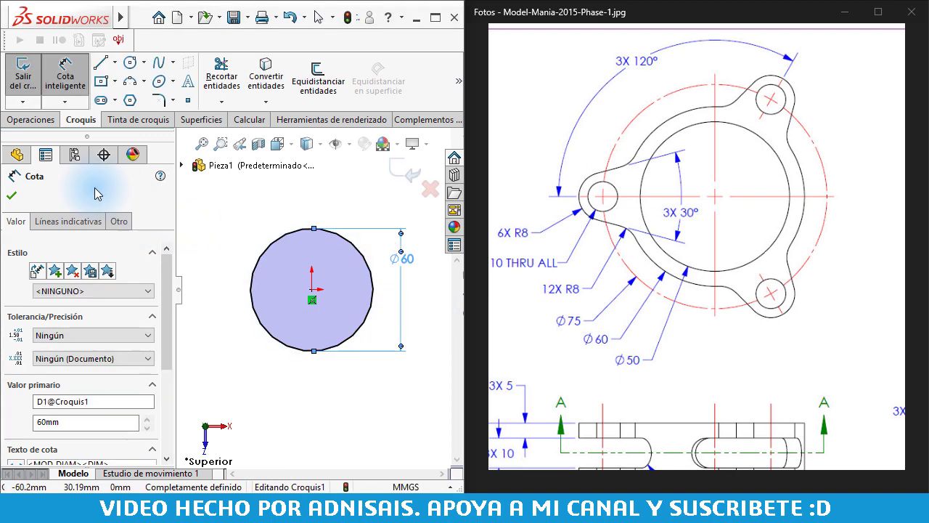
Extrude the Ø60 circle mid-plane into a 20 mm cylinder as Saliente-Extruir1
left_click(29, 120)
left_click(29, 76)
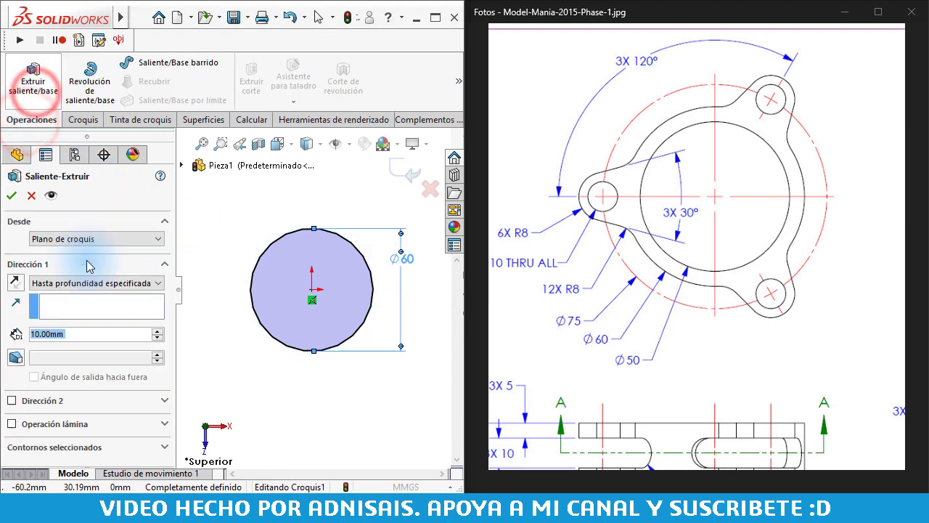
left_click(95, 282)
left_click(77, 347)
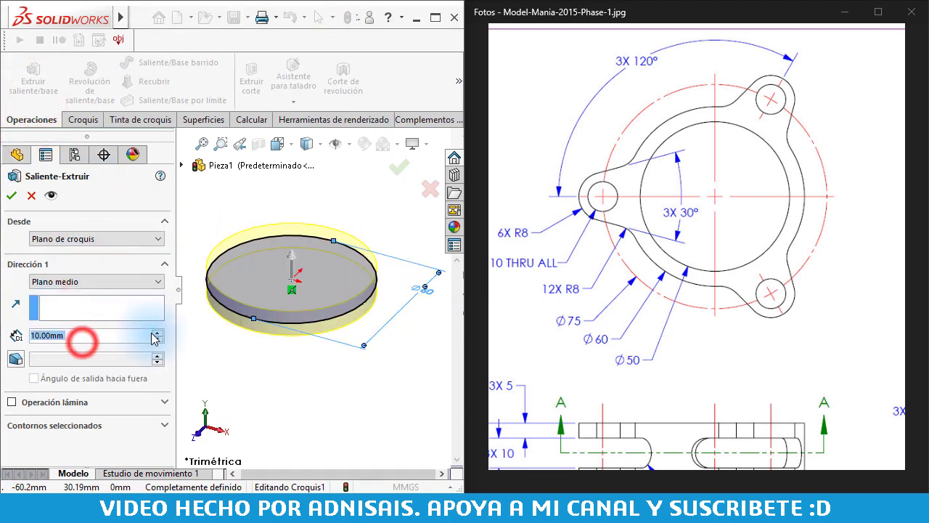
left_click(158, 331)
left_click(12, 195)
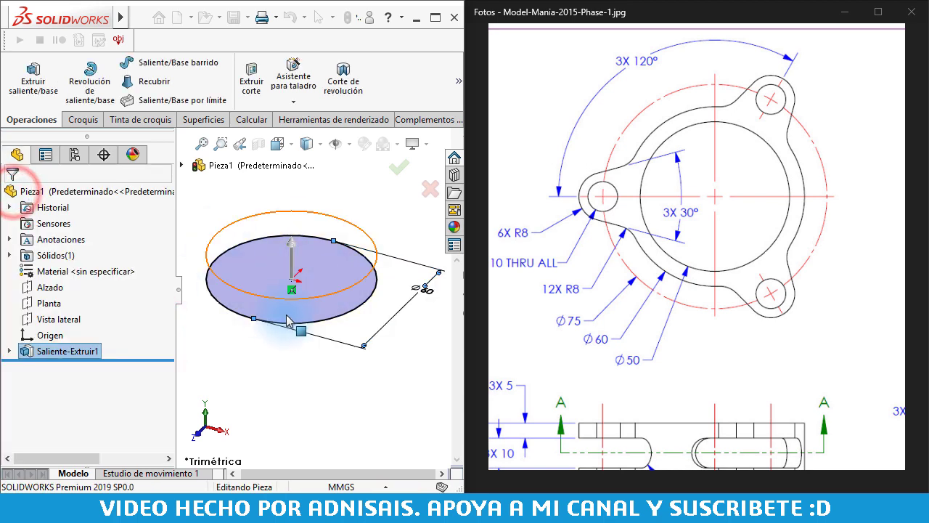
left_click(413, 145)
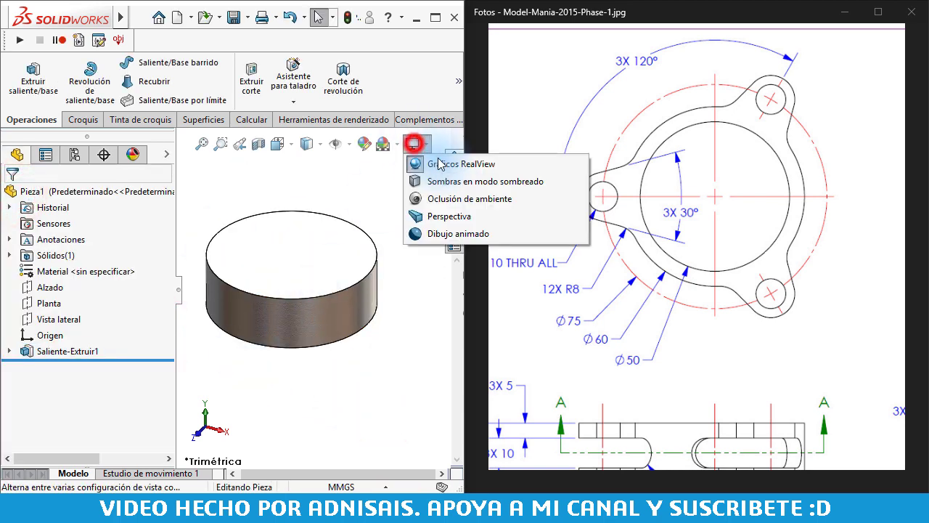
Dismiss the display menu, zoom the reference drawing out to the full sheet, and select Planta
left_click(373, 195)
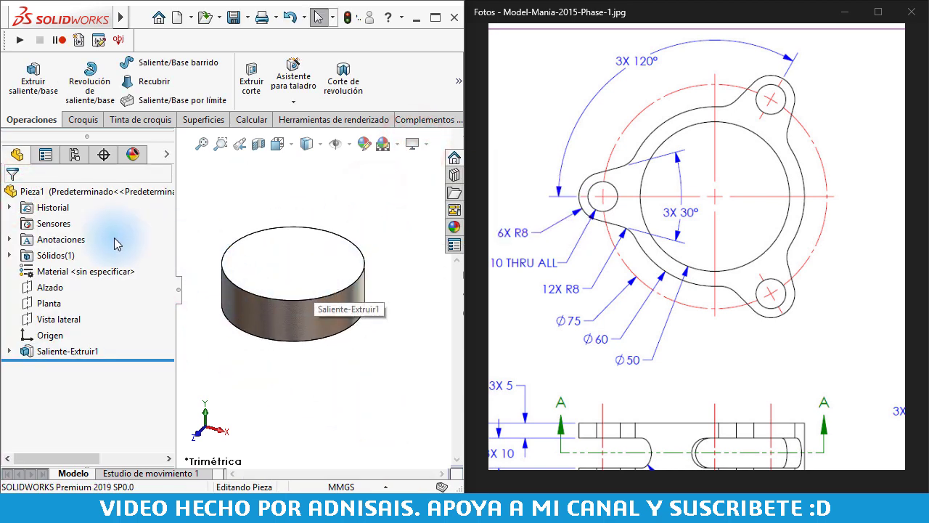
left_click(202, 213)
left_click_drag(670, 251, 683, 270)
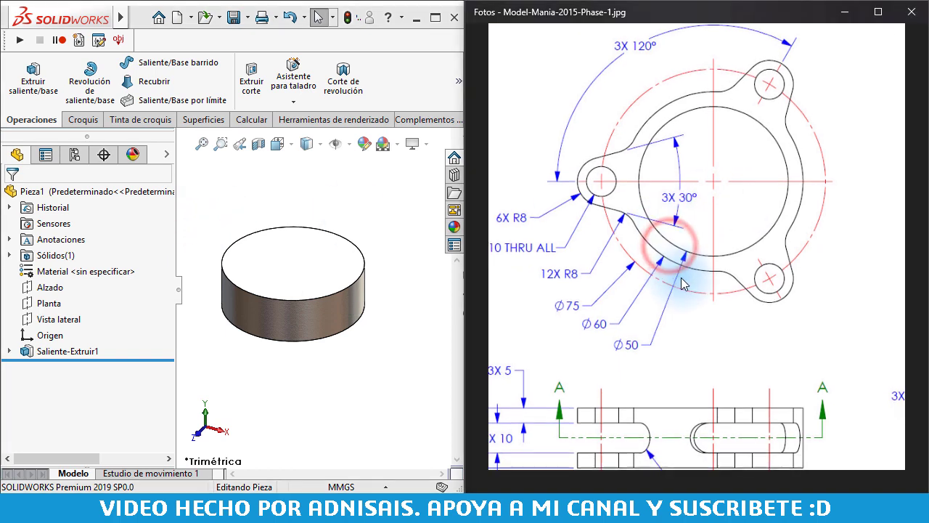
scroll(615, 200, "down", 3)
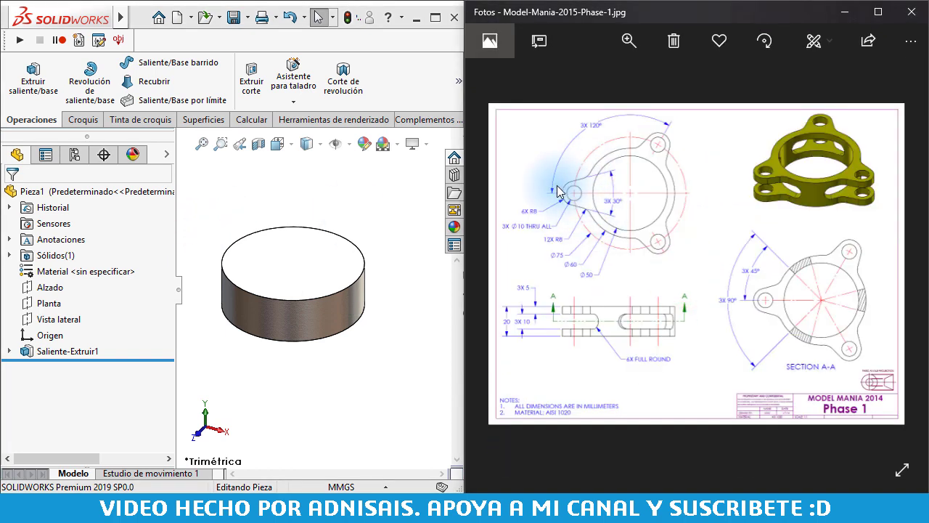
left_click(46, 303)
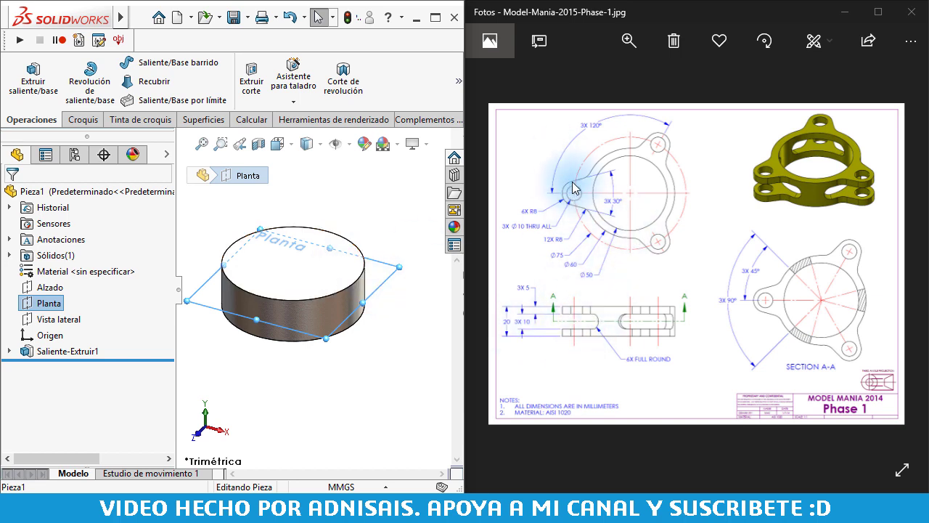
Turn on perspective view and select the cylinder's top face
left_click(307, 207)
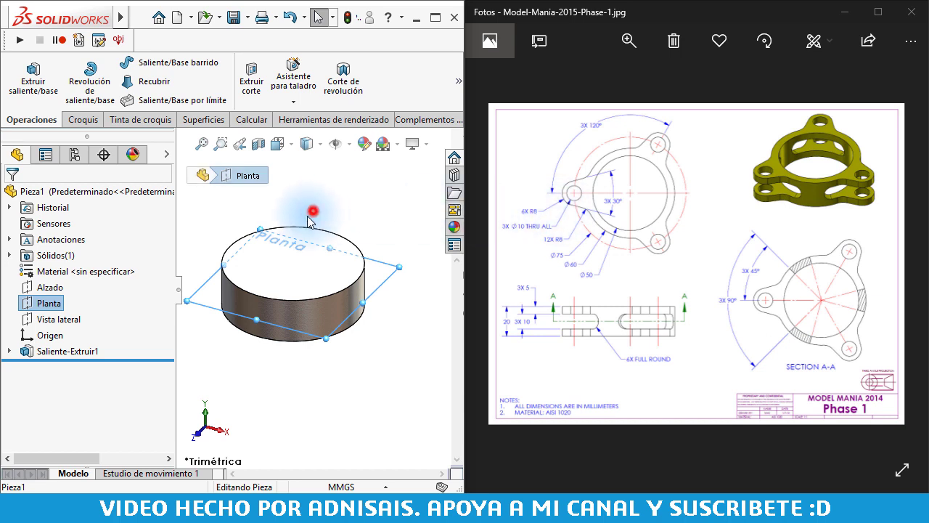
left_click(244, 252)
left_click(426, 144)
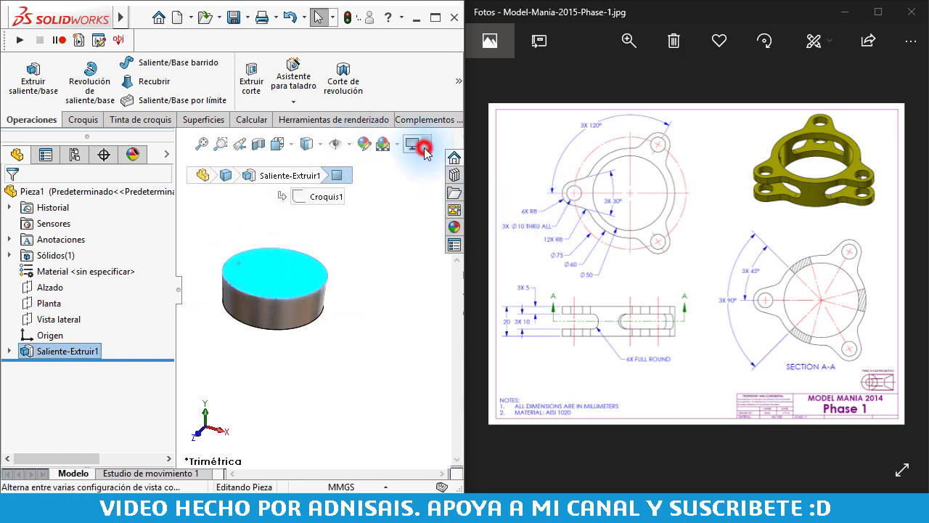
left_click(421, 216)
left_click(367, 230)
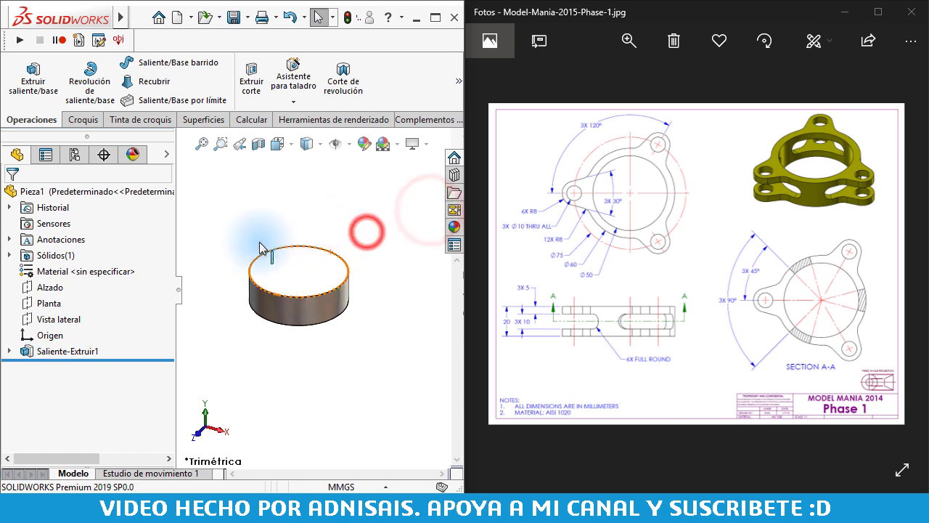
left_click(337, 292)
On the top face, sketch a construction centreline from the origin, a tangent arc, and a line to the circle edge
left_click(80, 120)
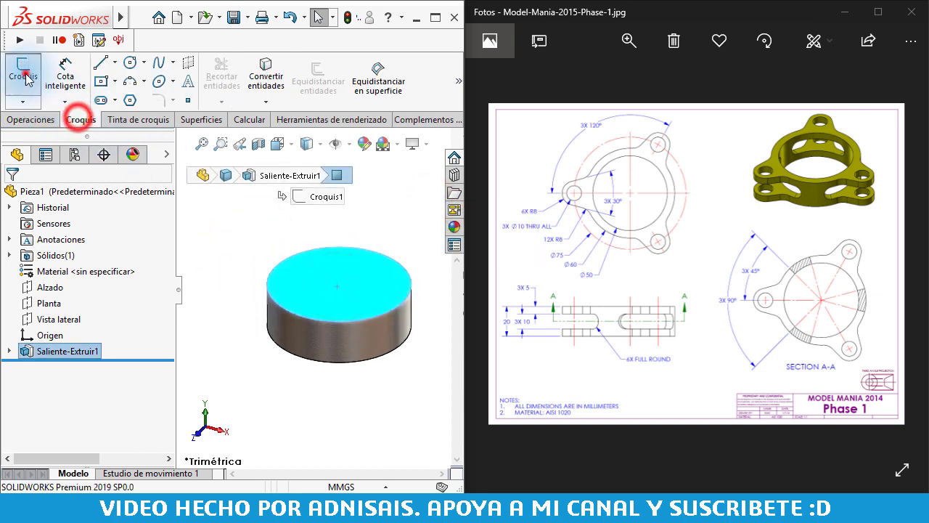
left_click(23, 73)
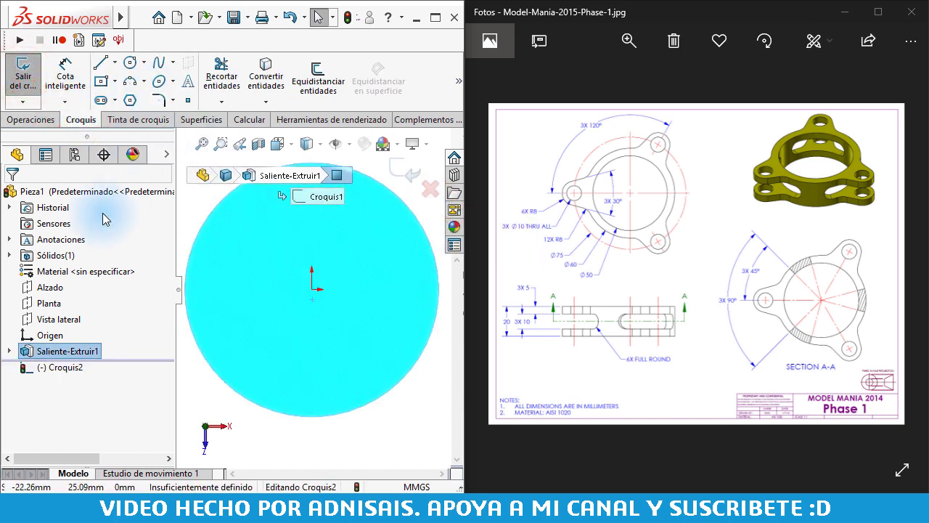
left_click(112, 63)
left_click(123, 98)
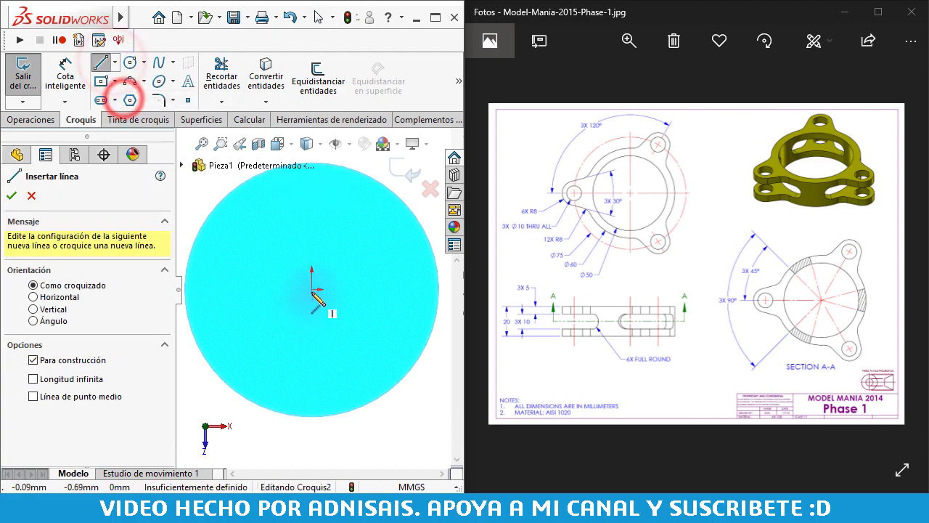
left_click(312, 289)
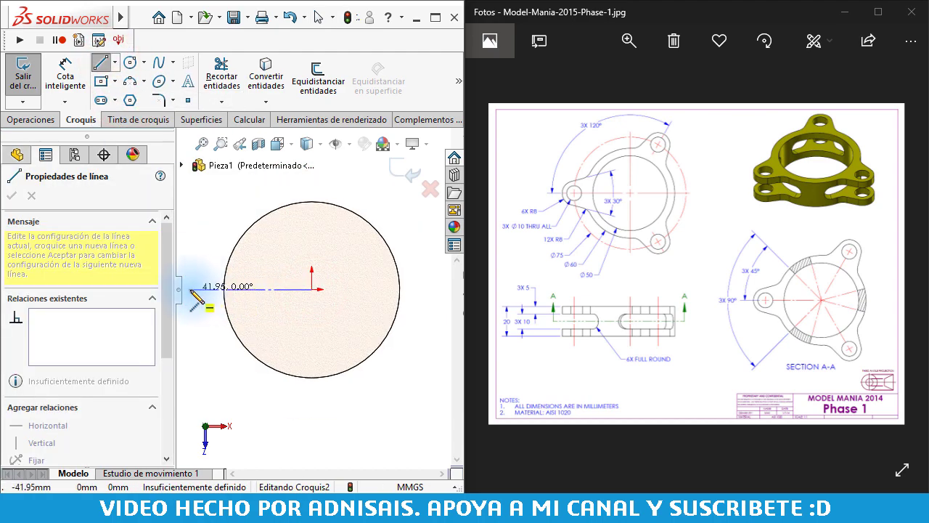
key("z")
left_click(221, 291)
scroll(221, 290, "down", 3)
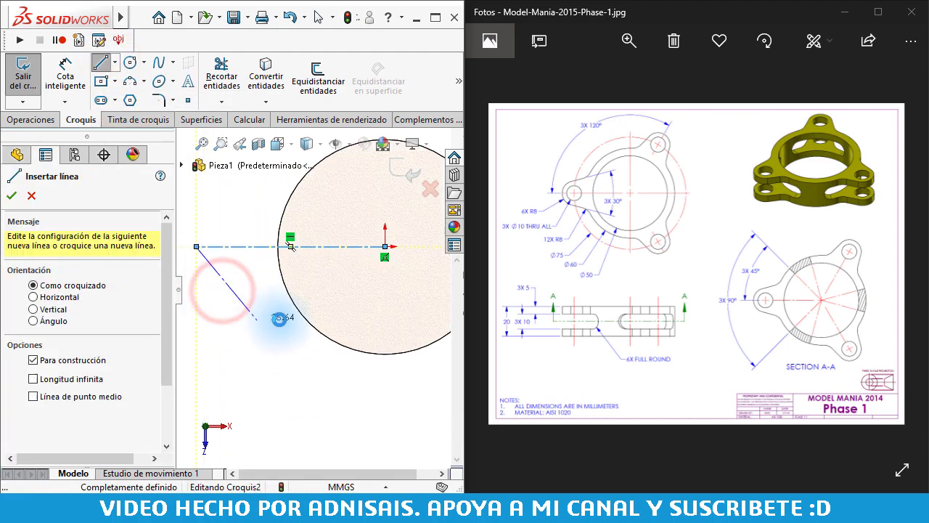
left_click_drag(225, 269, 258, 237)
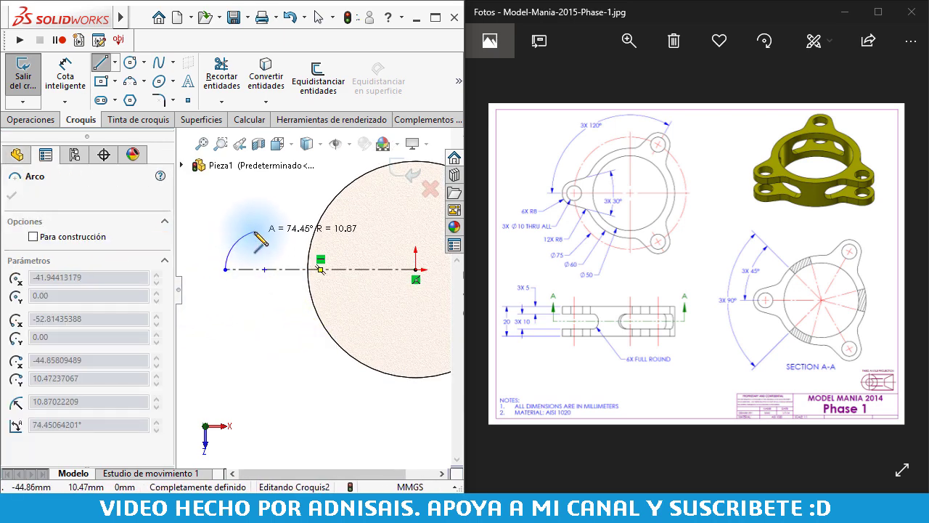
left_click(250, 232)
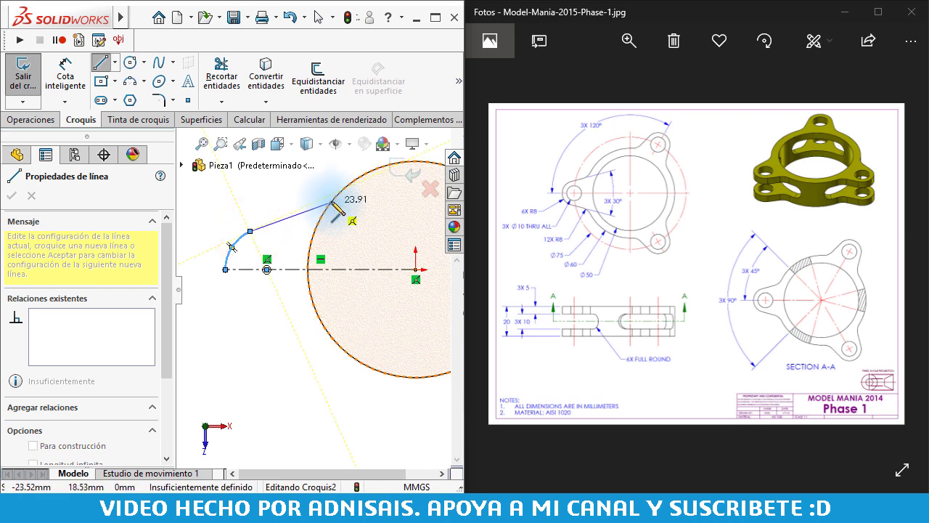
left_click(342, 191)
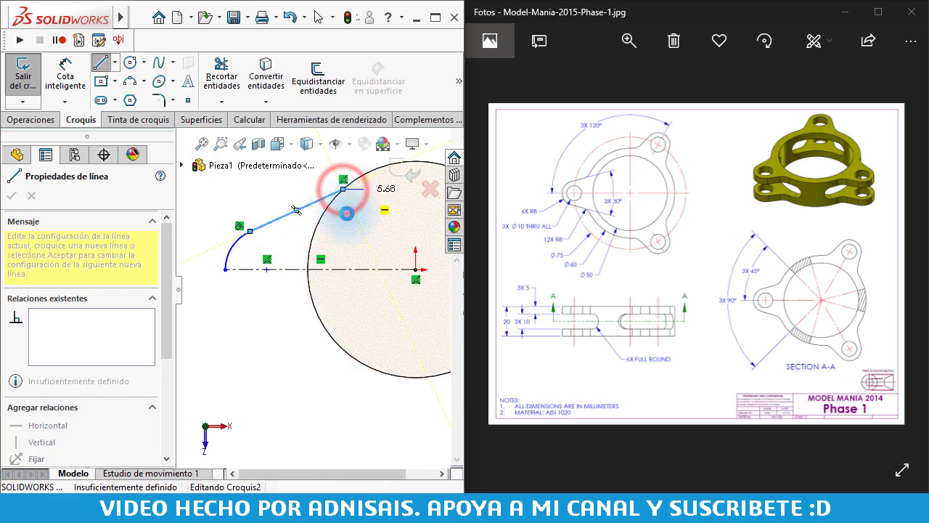
key("Escape")
Mirror the arc and line across the centreline, convert the Ø60 edge, and trim the excess circle
left_click_drag(296, 317, 207, 203)
left_click(458, 80)
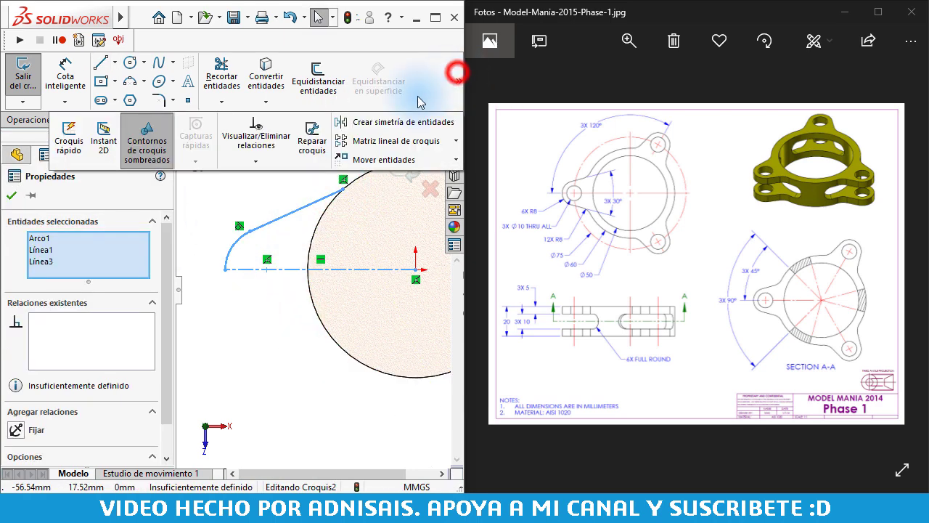
left_click(381, 124)
left_click(228, 336)
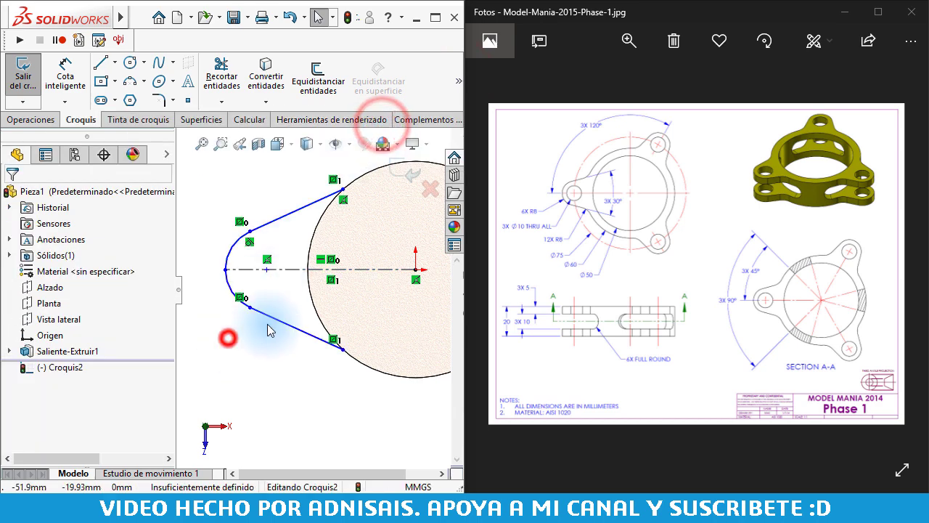
left_click(327, 209)
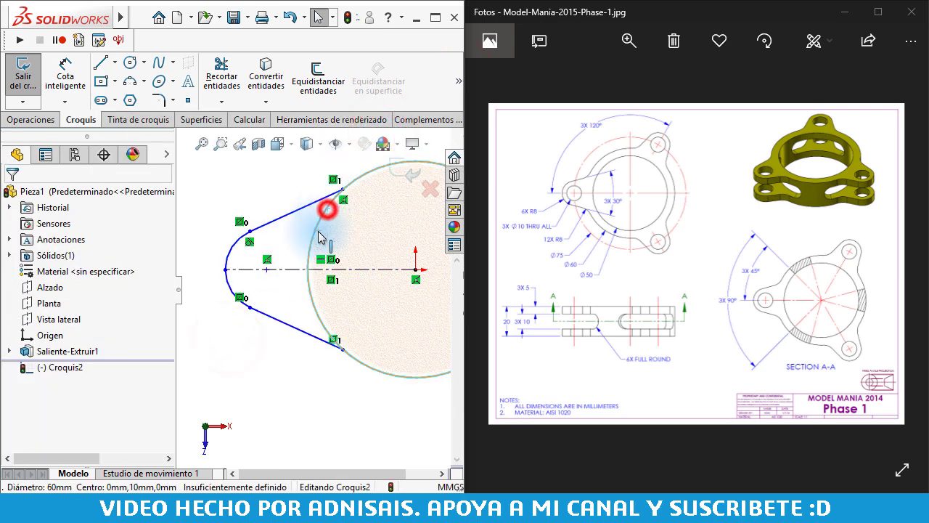
left_click(280, 67)
left_click(221, 73)
left_click(317, 170)
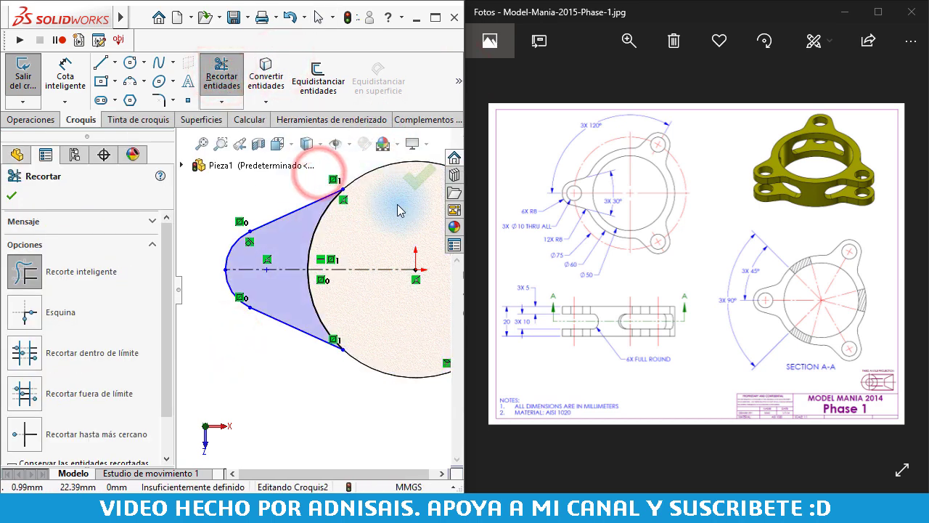
right_click(397, 210)
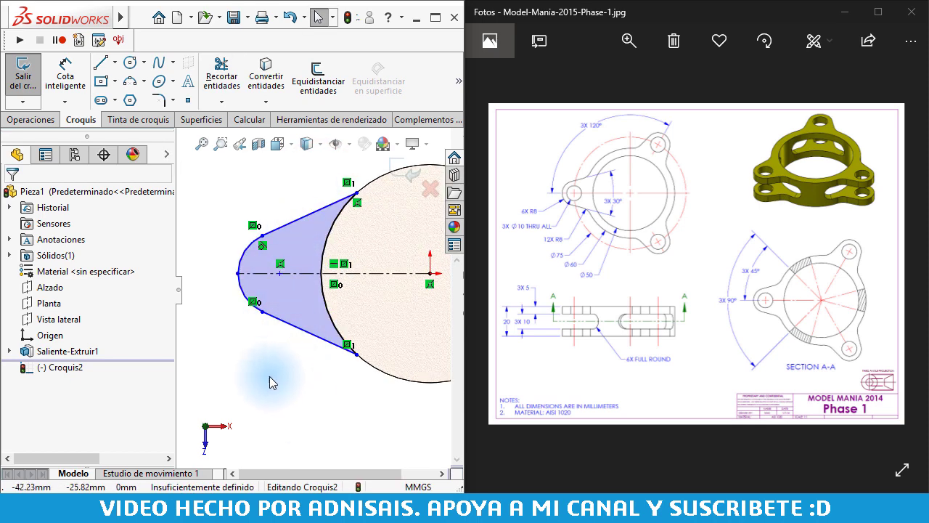
Draw a Ø75 construction circle centred on the origin
key("c")
left_click(430, 273)
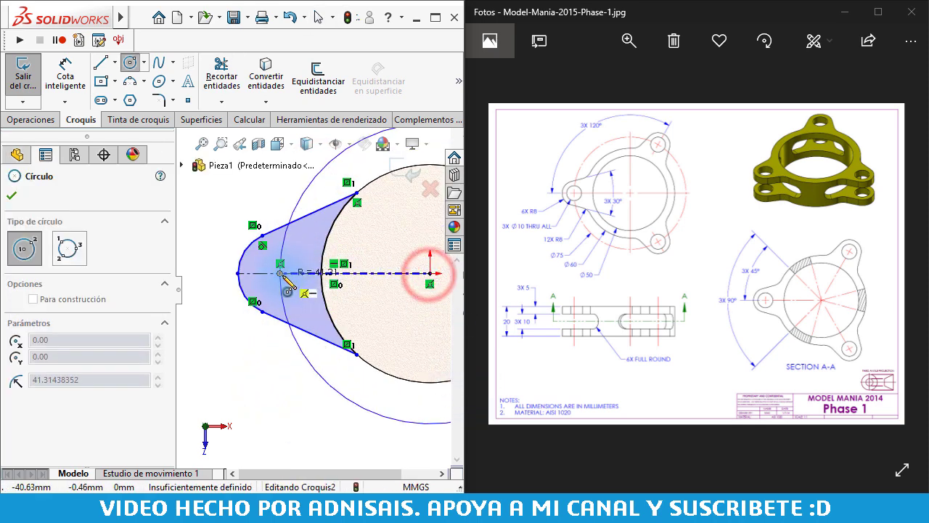
left_click(280, 273)
key("Escape")
left_click(329, 387)
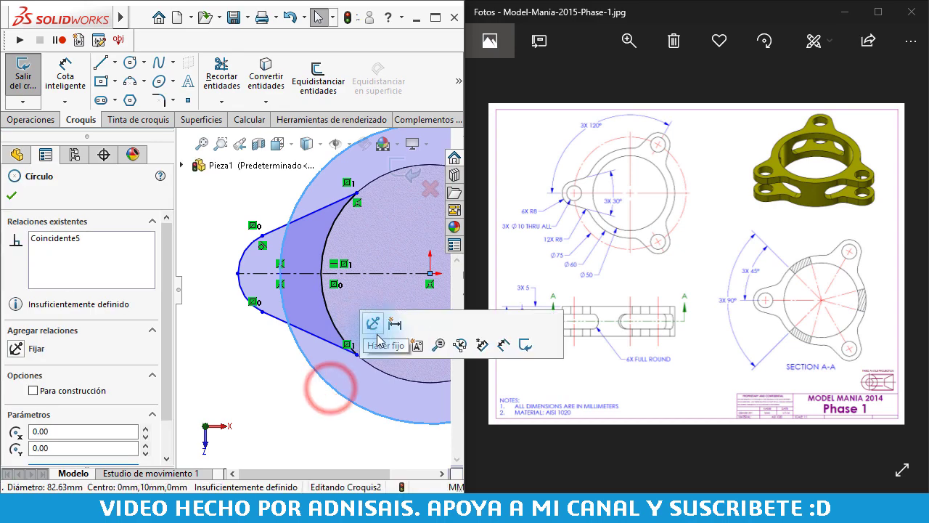
left_click(396, 344)
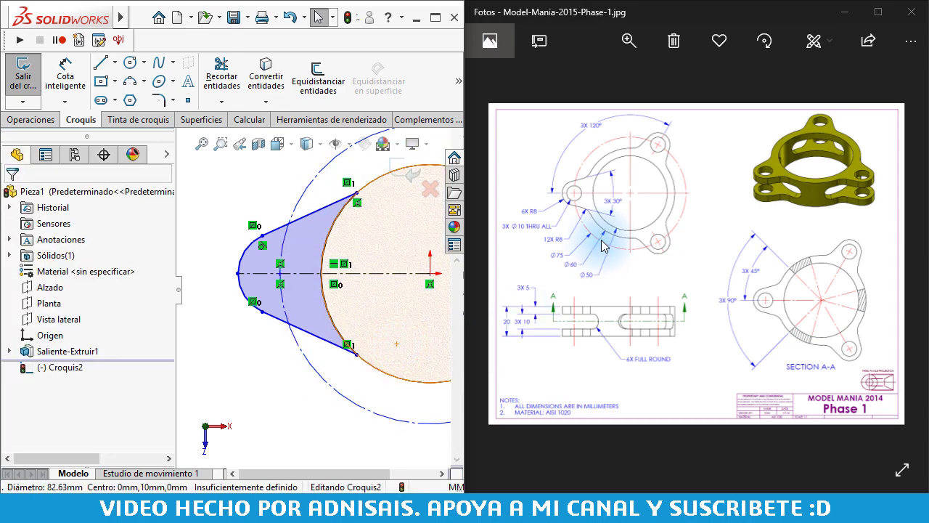
double_click(602, 246)
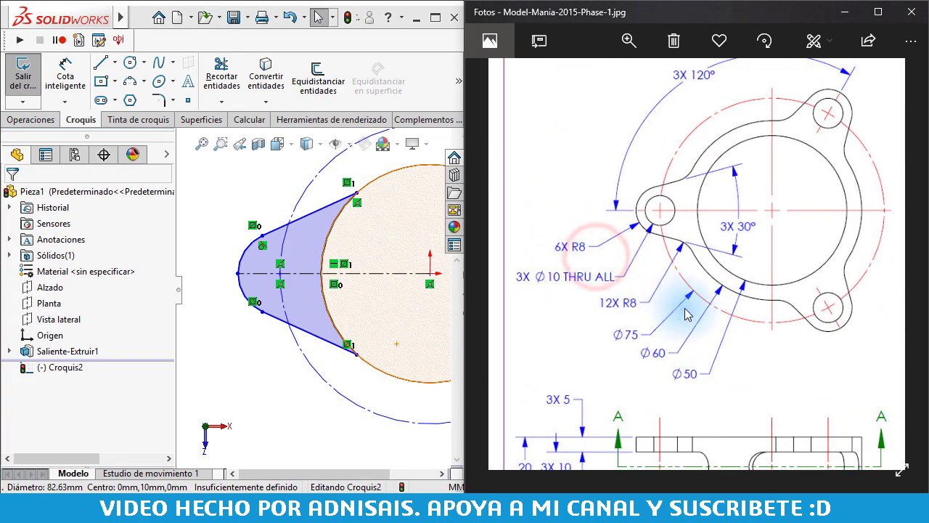
left_click(291, 398)
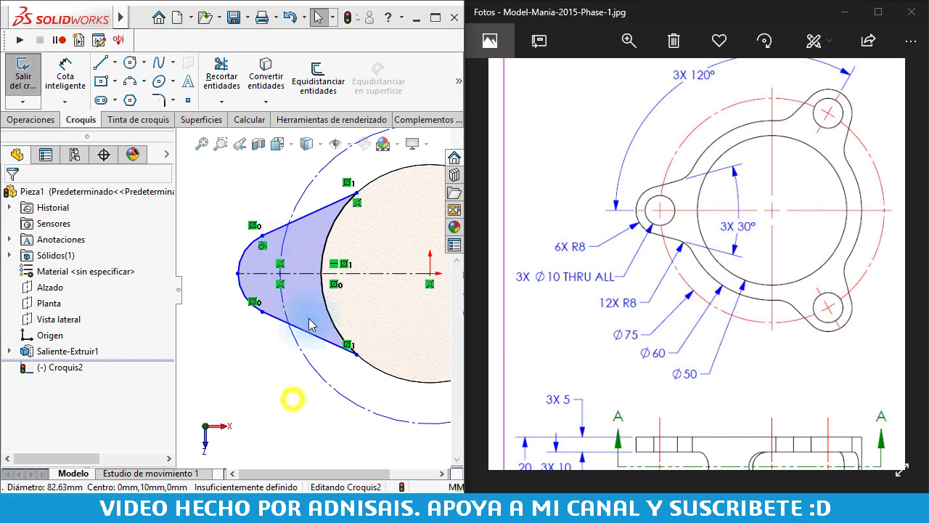
right_click_drag(335, 421, 349, 420)
left_click(323, 425)
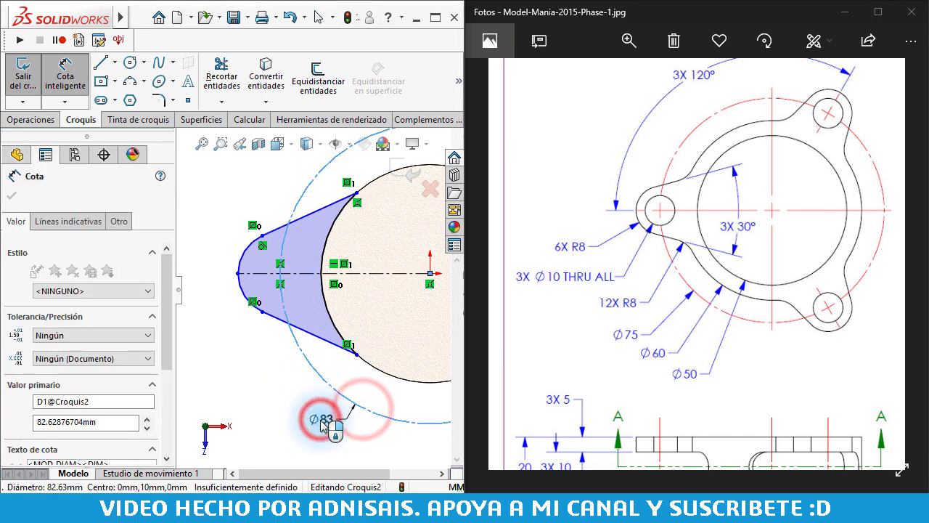
type("75")
key("Return")
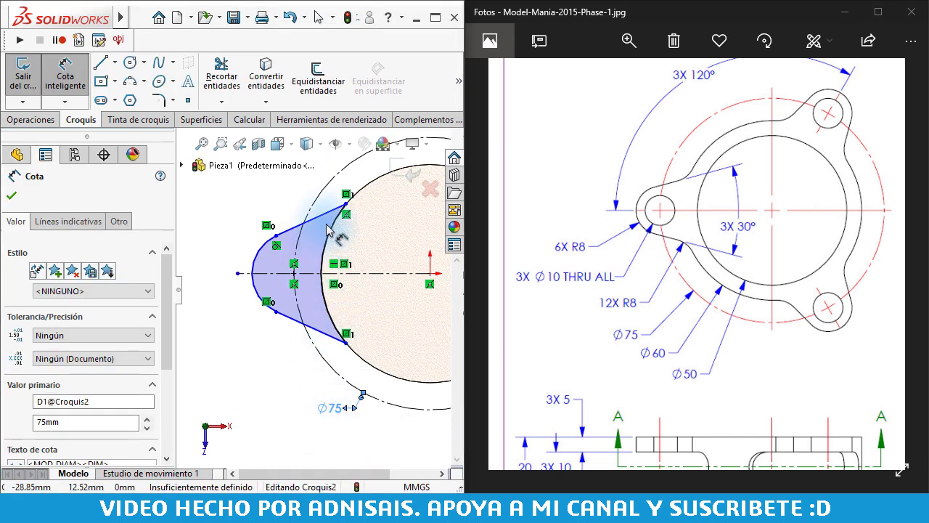
Dimension a 30° angle between the lobe lines and an R8 radius on the tip arc
left_click(326, 212)
left_click(320, 335)
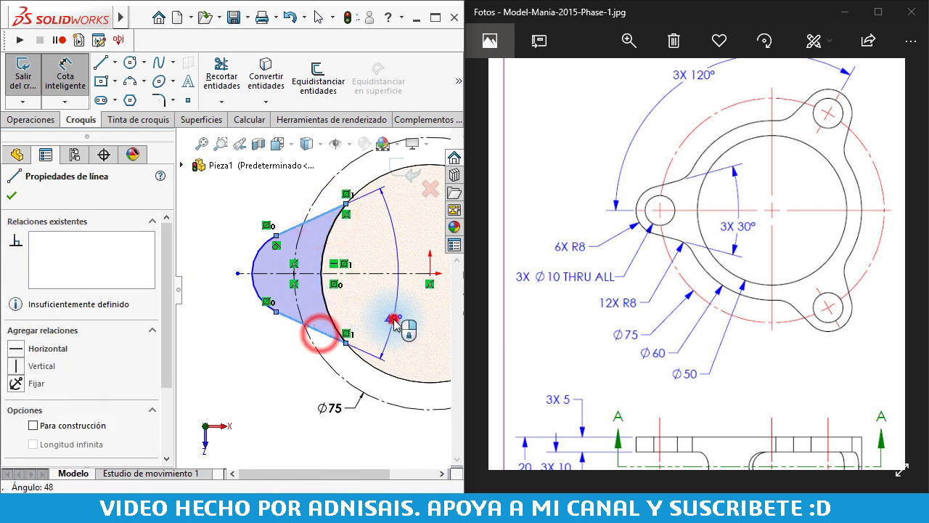
left_click(393, 323)
type("30")
key("Return")
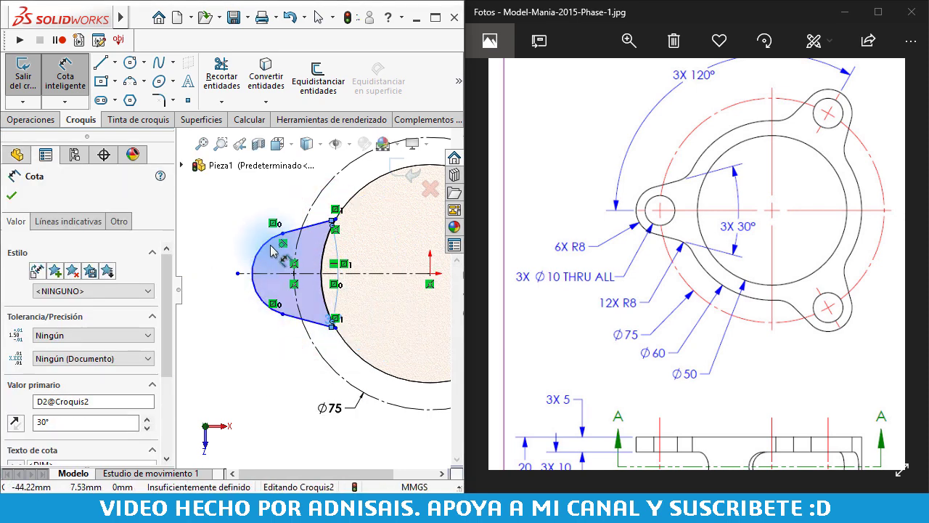
left_click(221, 230)
type("8")
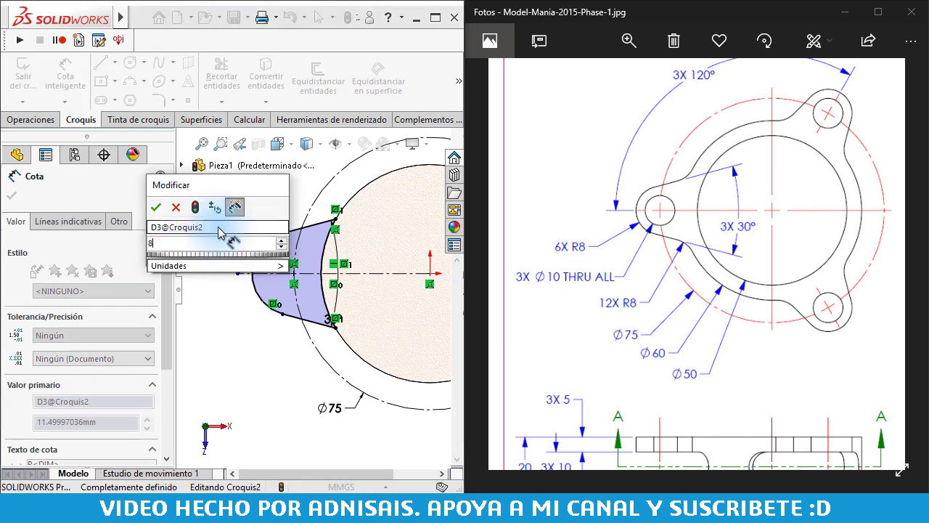
key("Return")
key("Escape")
Extrude the lobe sketch Through All, merging it with the cylinder as Saliente-Extruir2
left_click(32, 120)
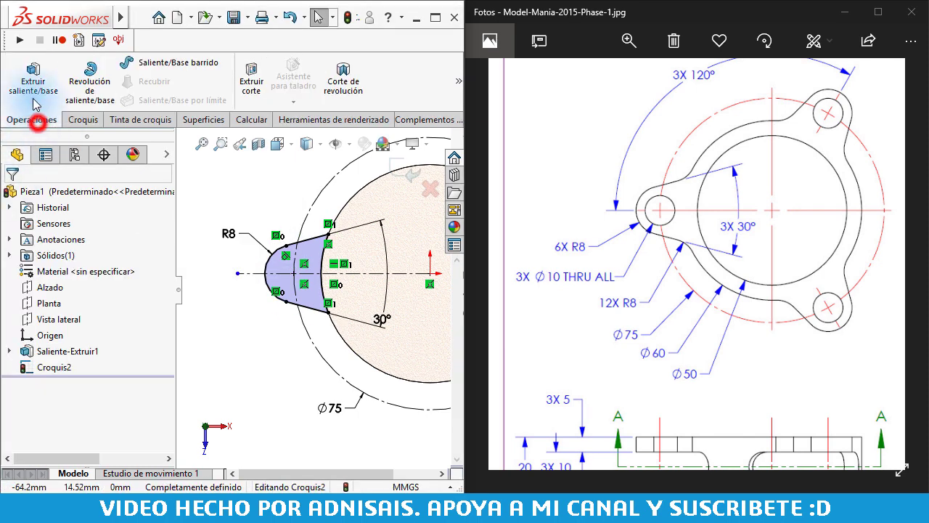
left_click(32, 79)
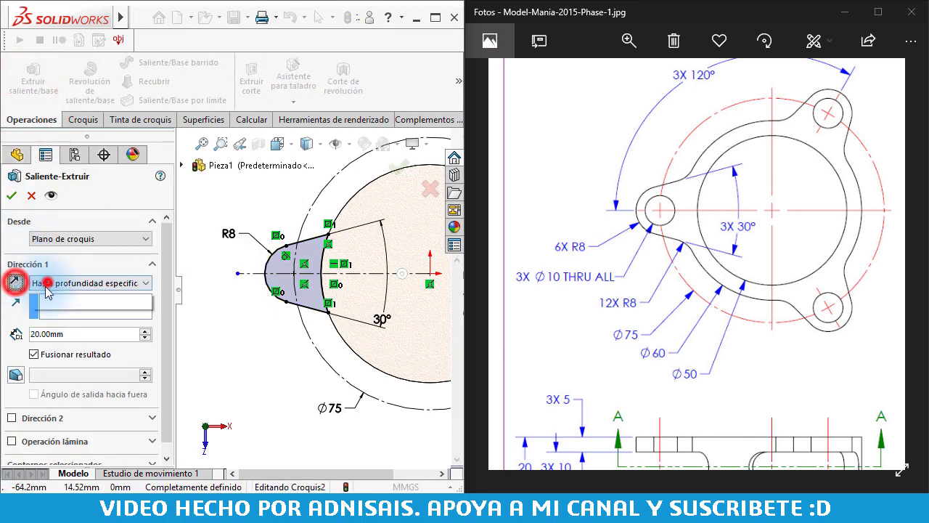
left_click(48, 299)
left_click(12, 195)
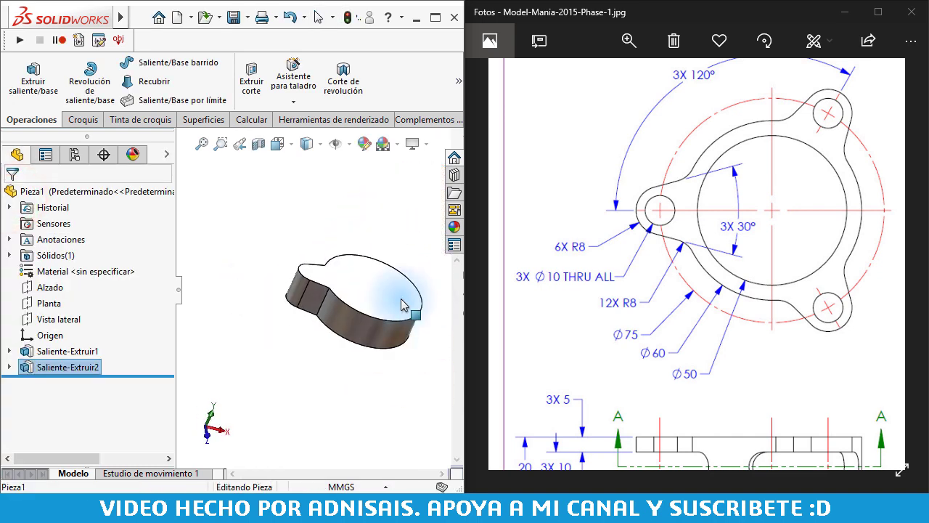
middle_click_drag(369, 290, 286, 228)
left_click(287, 219)
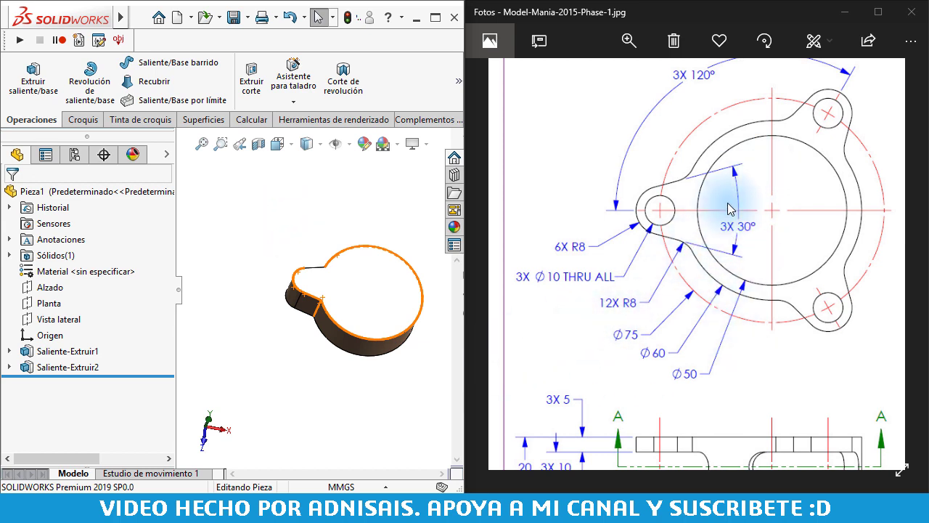
Sketch a Ø50 circle centred on the origin on the disc's top face
left_click(263, 202)
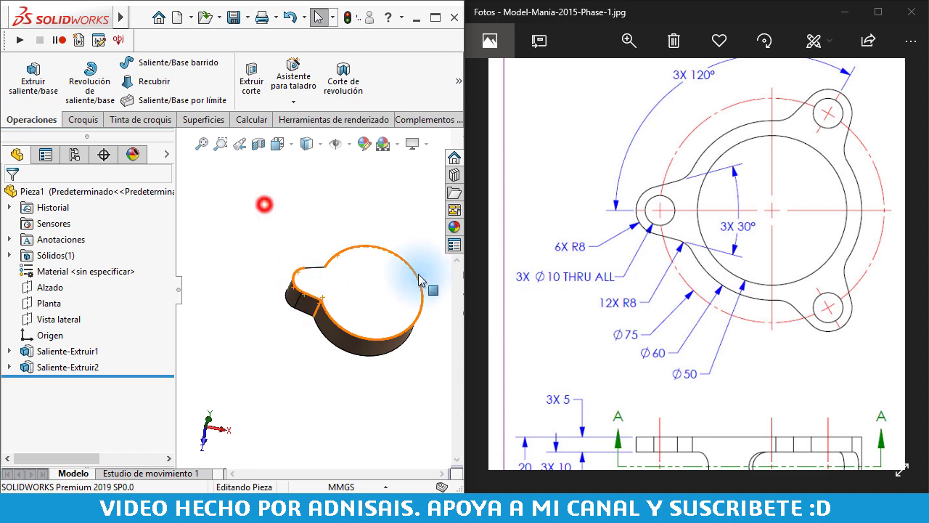
left_click(356, 270)
scroll(426, 236, "down", 2)
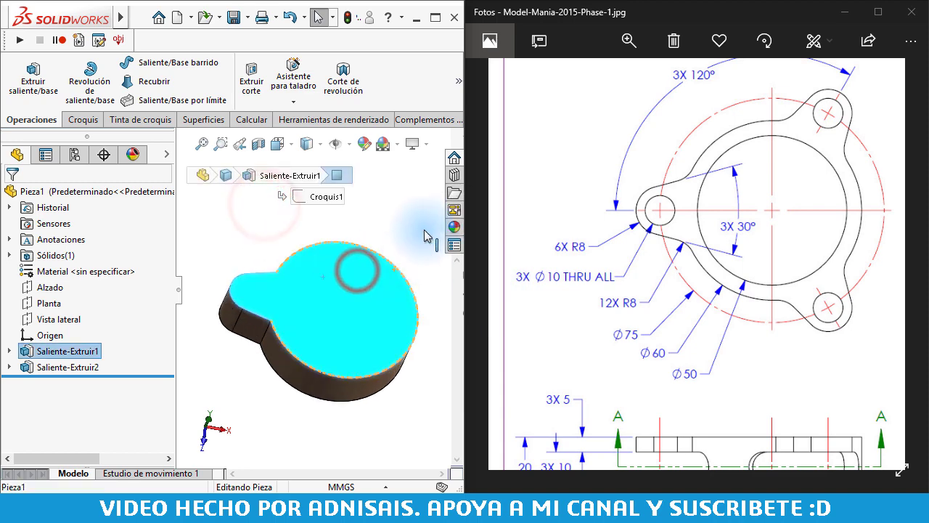
left_click(88, 124)
left_click(23, 73)
left_click(130, 63)
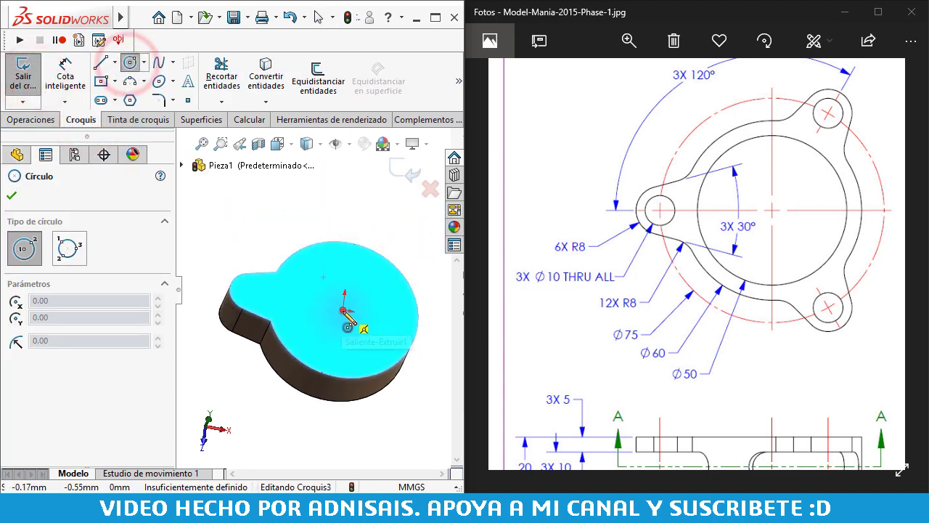
left_click(343, 310)
left_click(407, 291)
key("d")
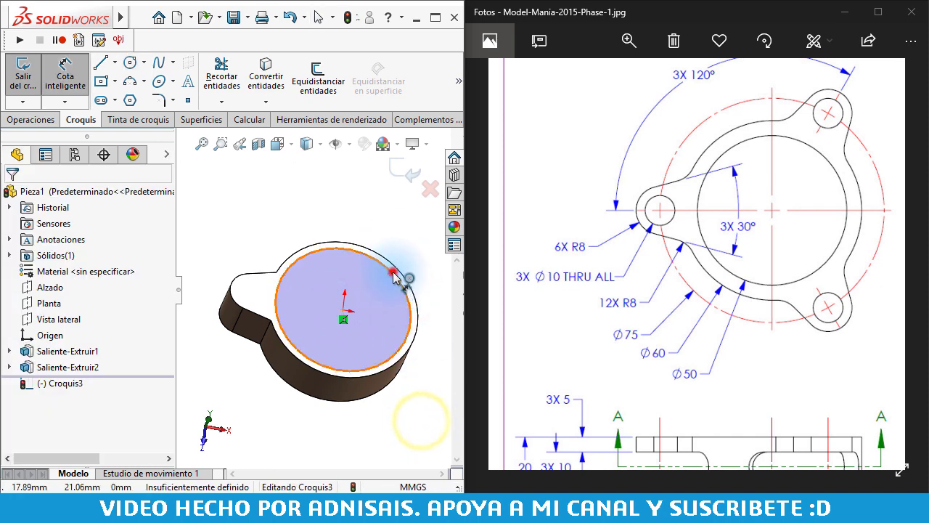
left_click(393, 278)
left_click(403, 254)
type("50")
key("Return")
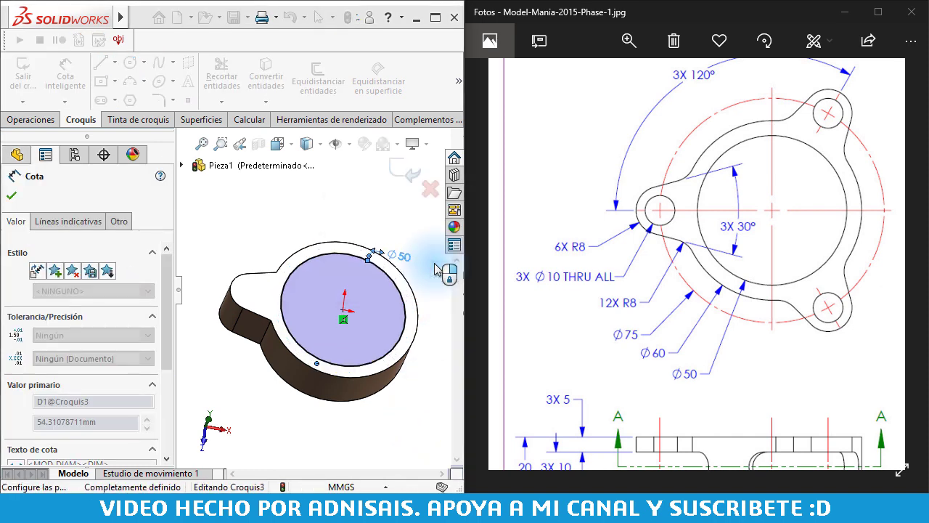
Cut the Ø50 circle Through All to bore out the disc as Cortar-Extruir1
left_click(42, 121)
left_click(252, 92)
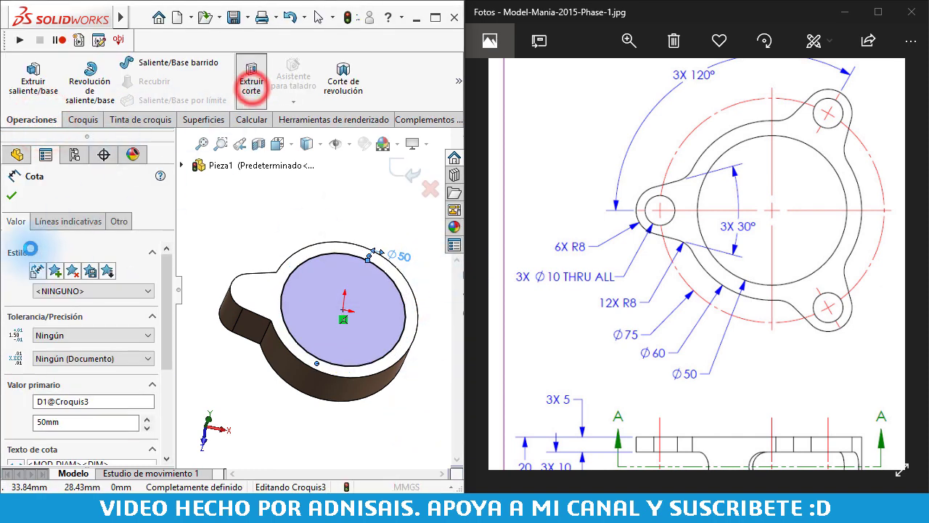
left_click(64, 294)
left_click(11, 195)
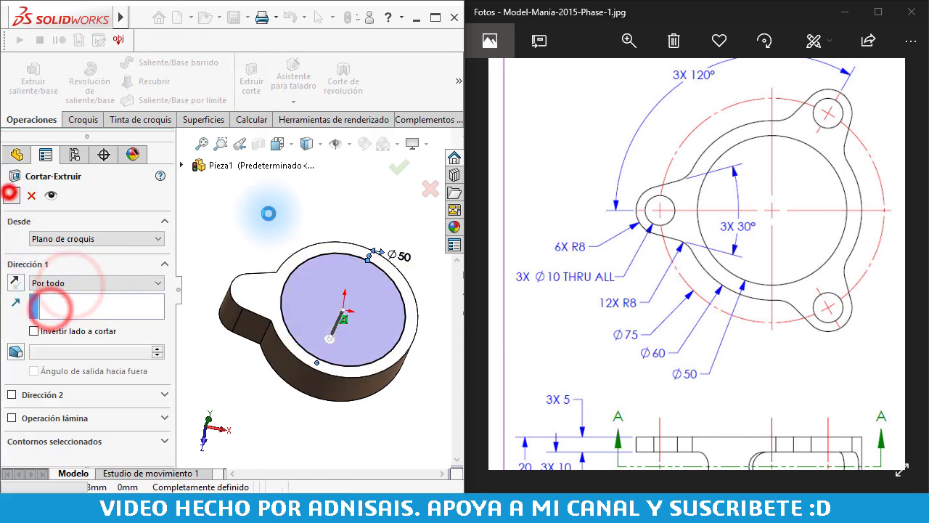
left_click(247, 299)
Sketch a Ø10 circle on the top face, centred on the tab's tip arc
left_click(312, 235)
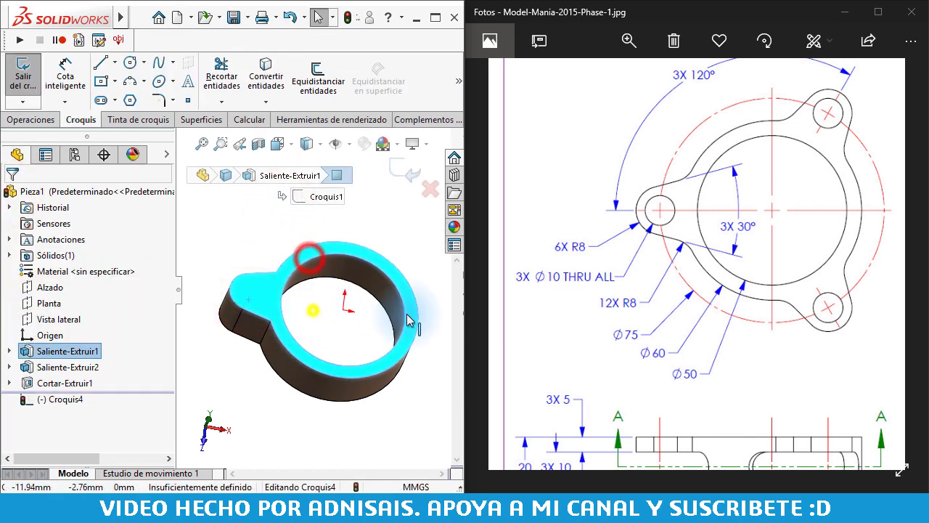
key("c")
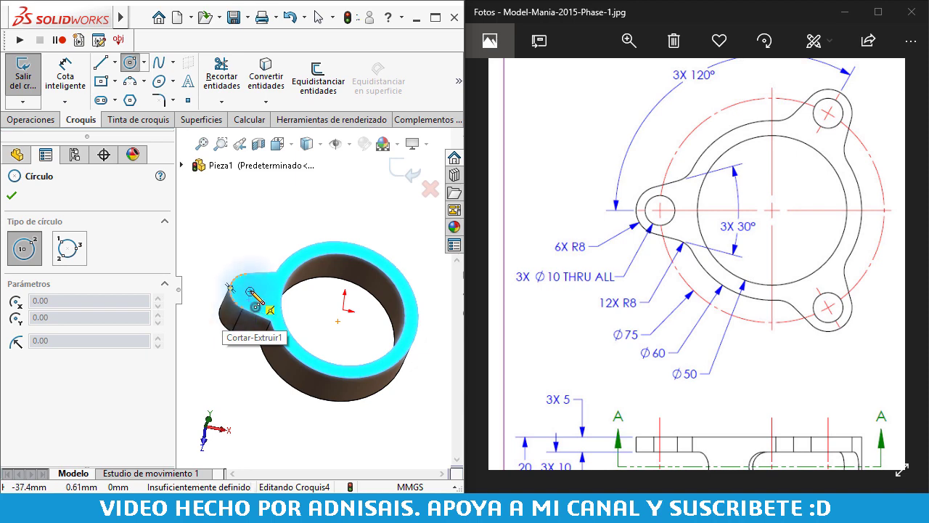
left_click(249, 292)
left_click(273, 295)
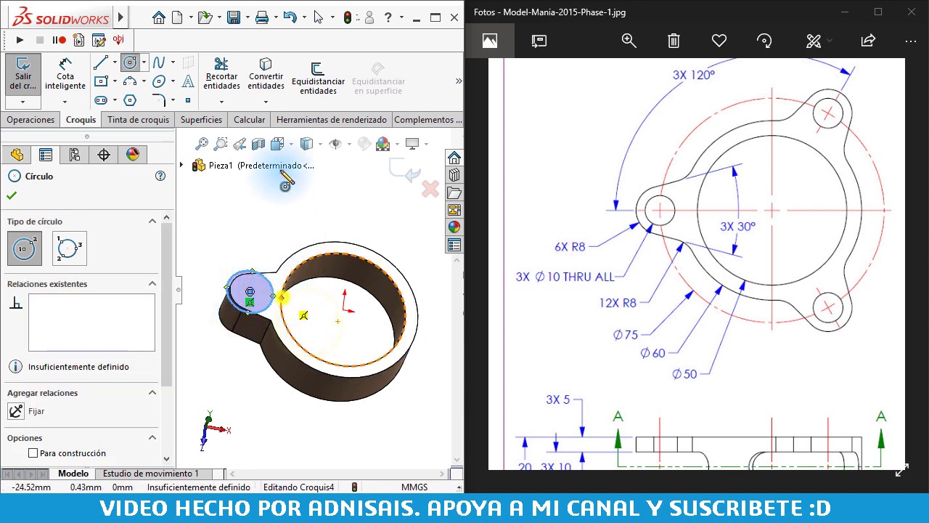
key("d")
left_click(263, 255)
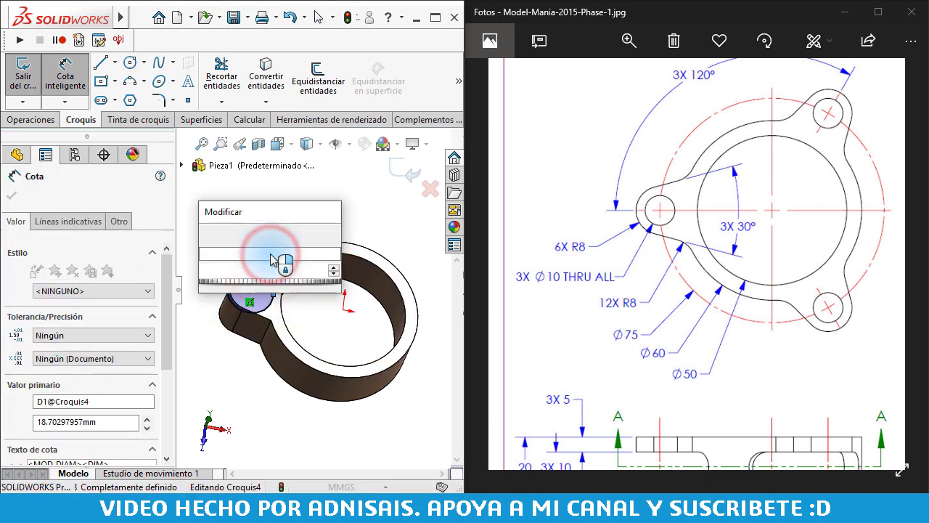
type("10")
key("Return")
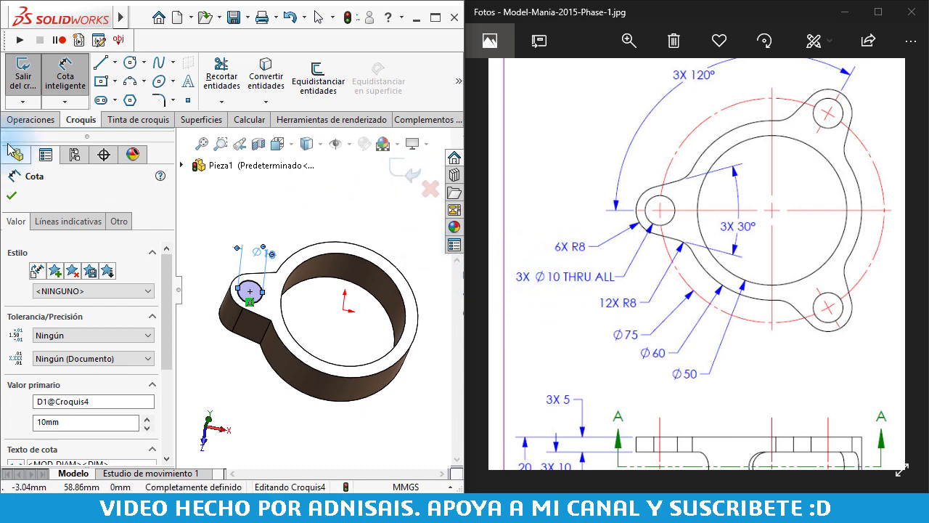
Cut the Ø10 circle Through All to drill the lug as Cortar-Extruir2
left_click(20, 119)
left_click(250, 85)
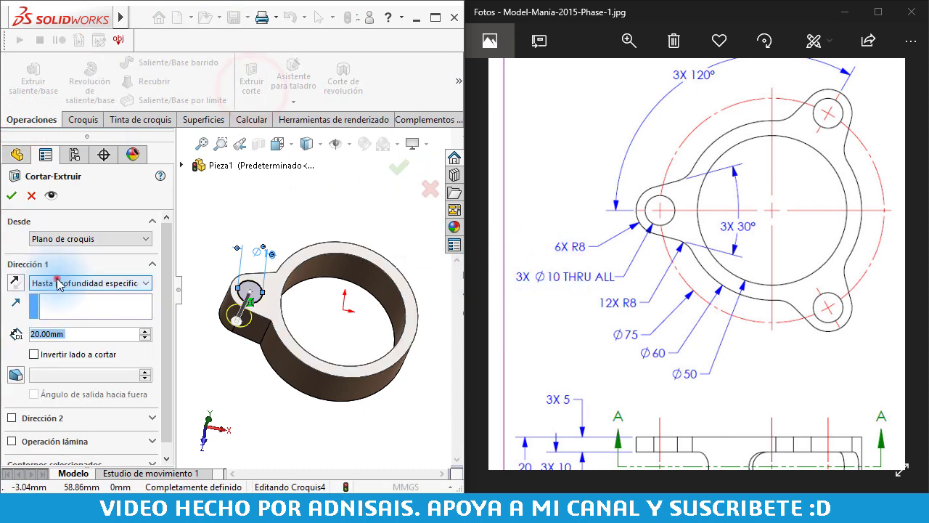
left_click(58, 282)
left_click(57, 302)
right_click(250, 200)
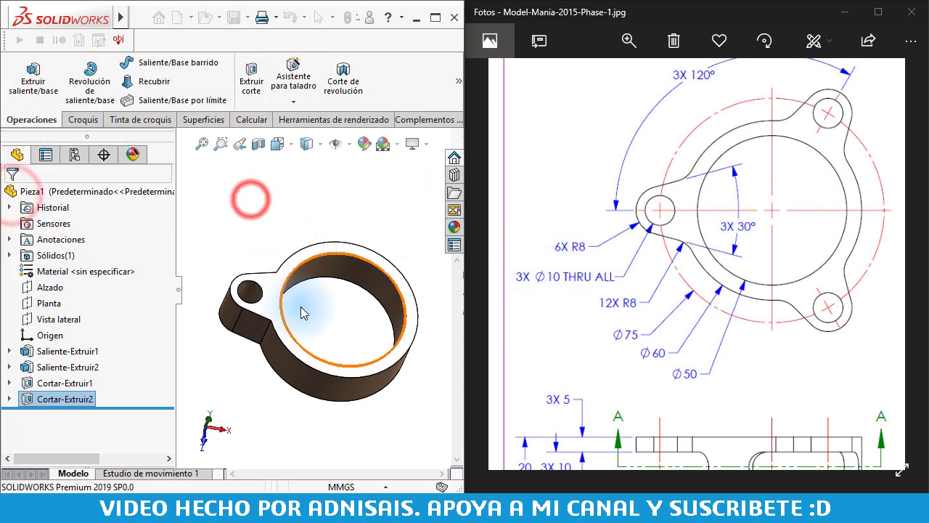
middle_click_drag(290, 306, 266, 214)
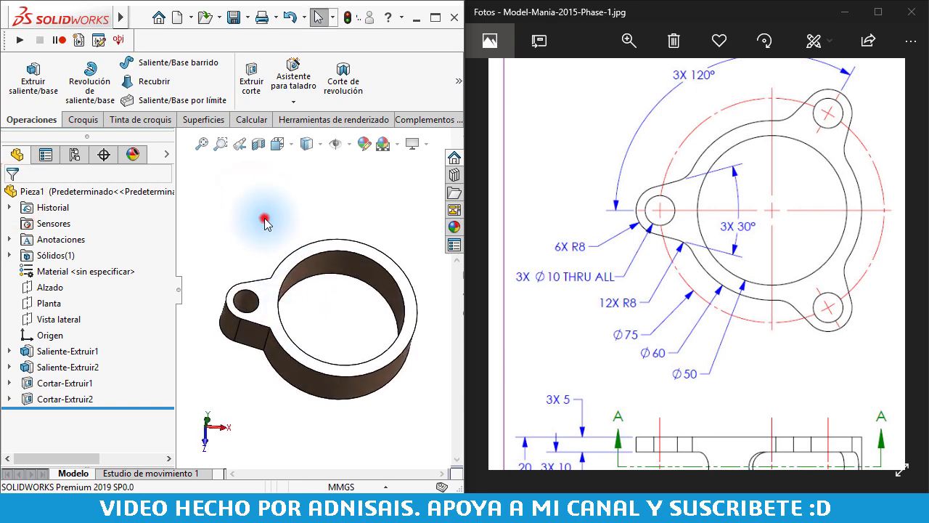
Apply an 8 mm constant-radius fillet to the two edges where the lug meets the ring
left_click(459, 78)
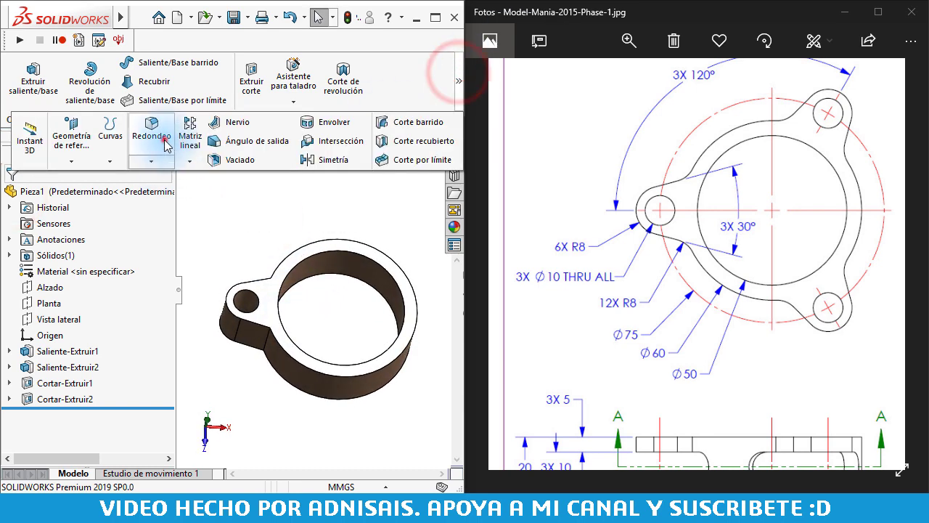
left_click(165, 144)
left_click(40, 263)
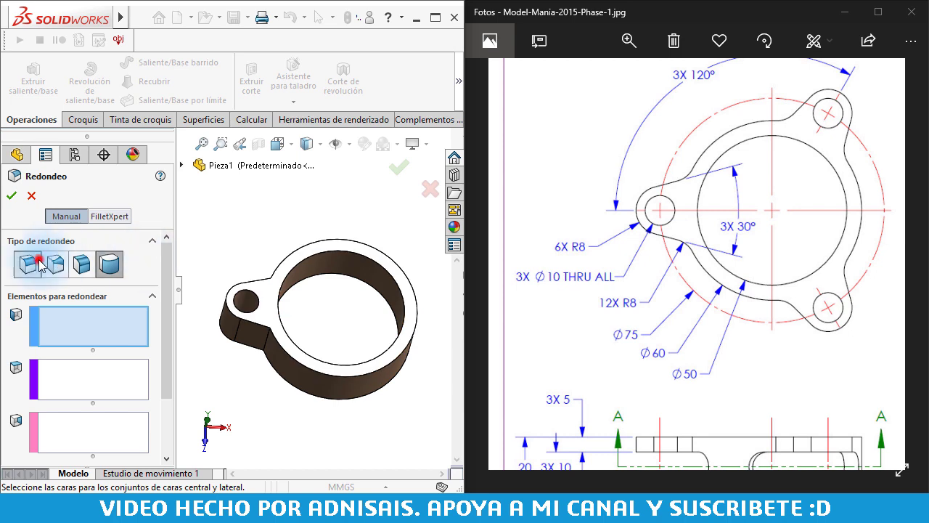
left_click(166, 288)
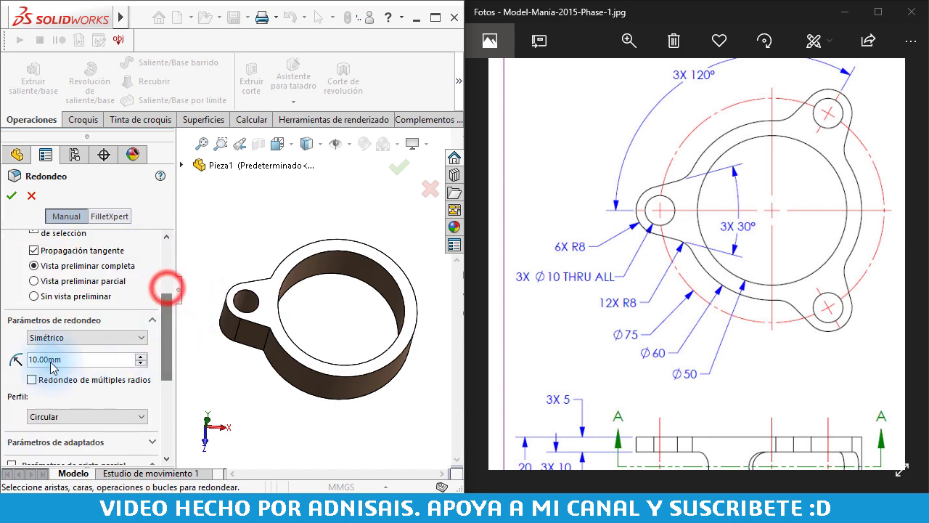
double_click(109, 360)
type("8")
key("Return")
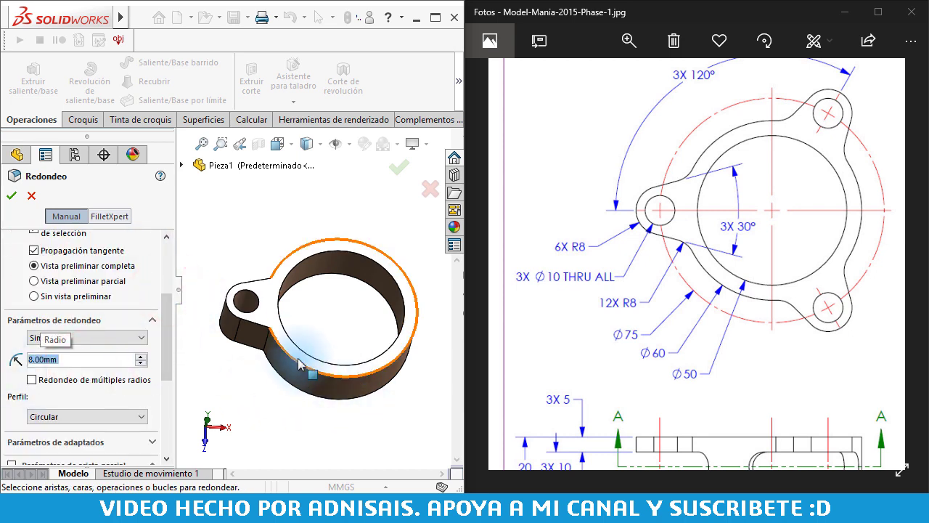
middle_click_drag(298, 365, 270, 346)
left_click(273, 339)
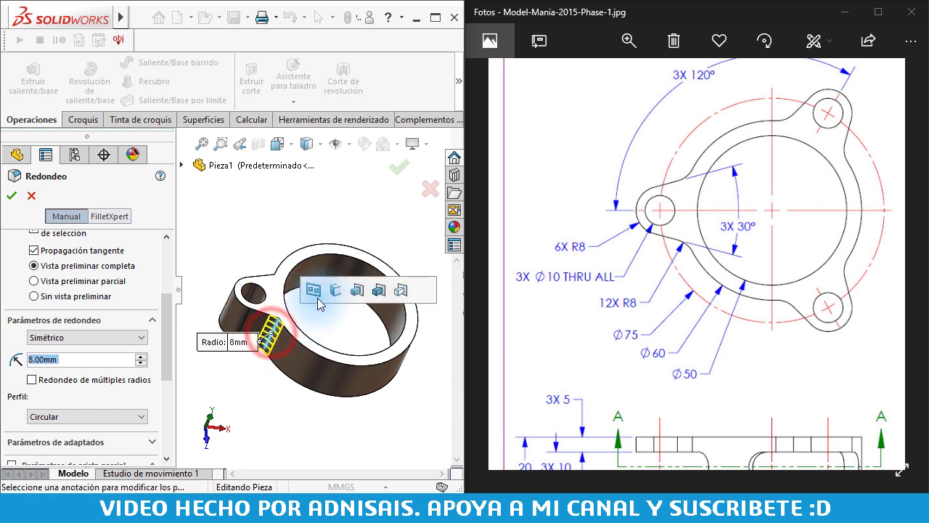
left_click(335, 292)
left_click(33, 196)
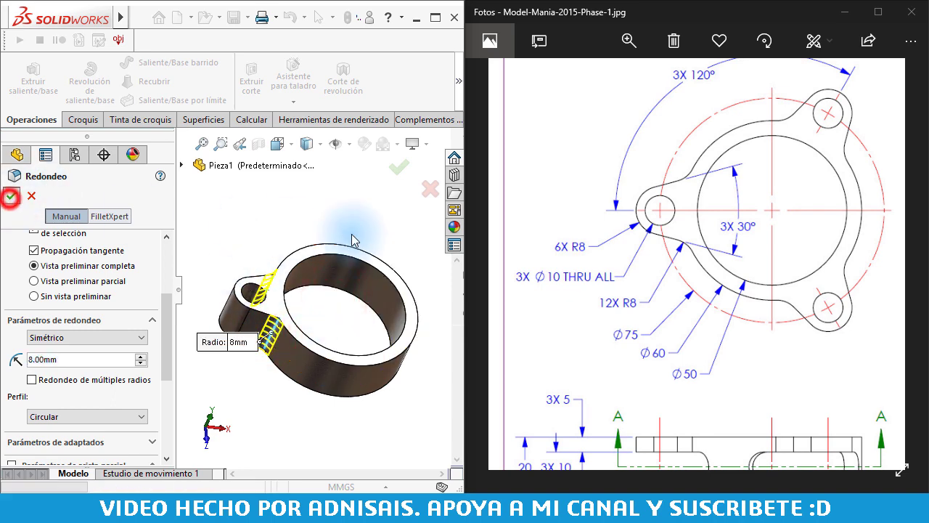
mouse_move(311, 210)
middle_mouse_down()
mouse_move(356, 257)
mouse_move(338, 243)
middle_mouse_up()
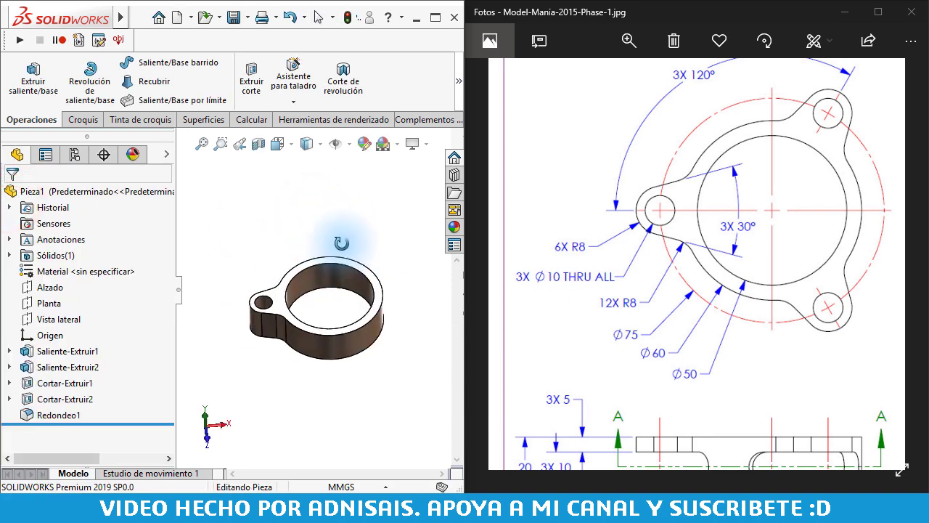
Start a sketch on Planta and draw a tilted centre rectangle centred on the ring
left_click(48, 306)
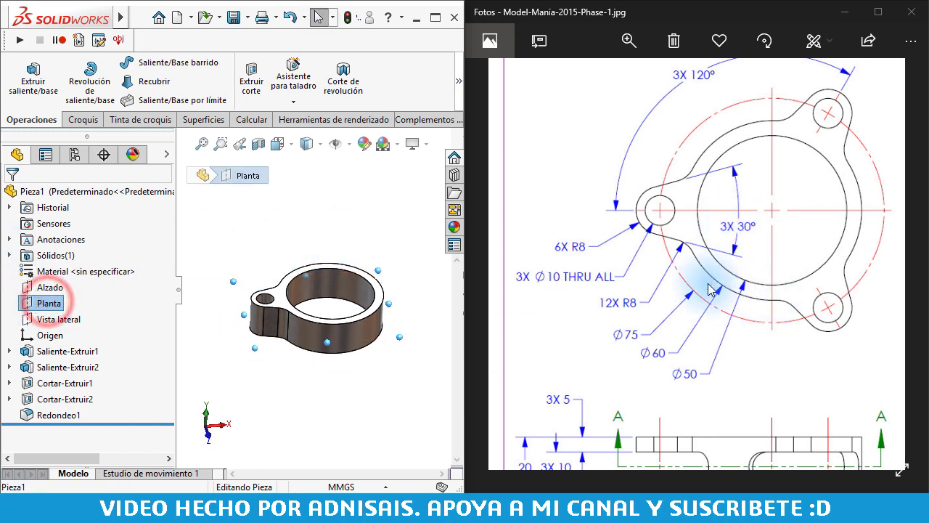
left_click_drag(707, 285, 682, 292)
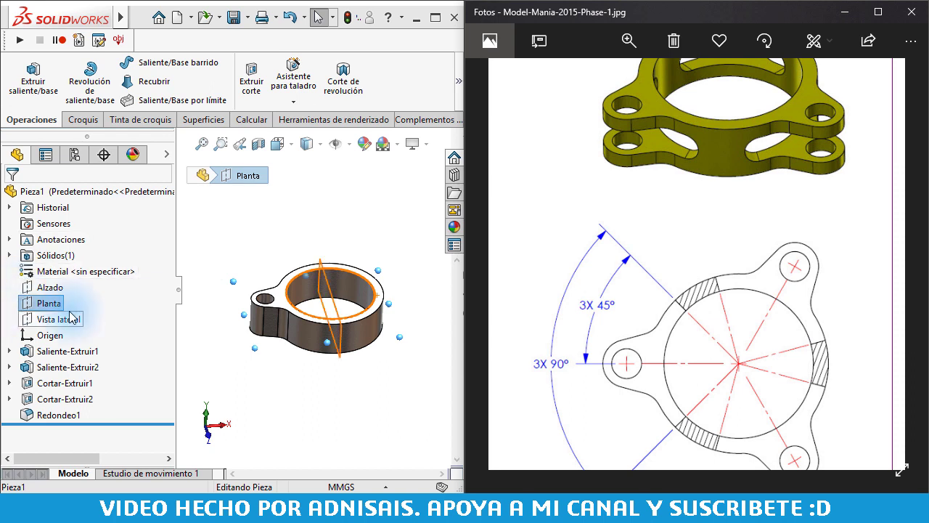
left_click(90, 124)
left_click(23, 72)
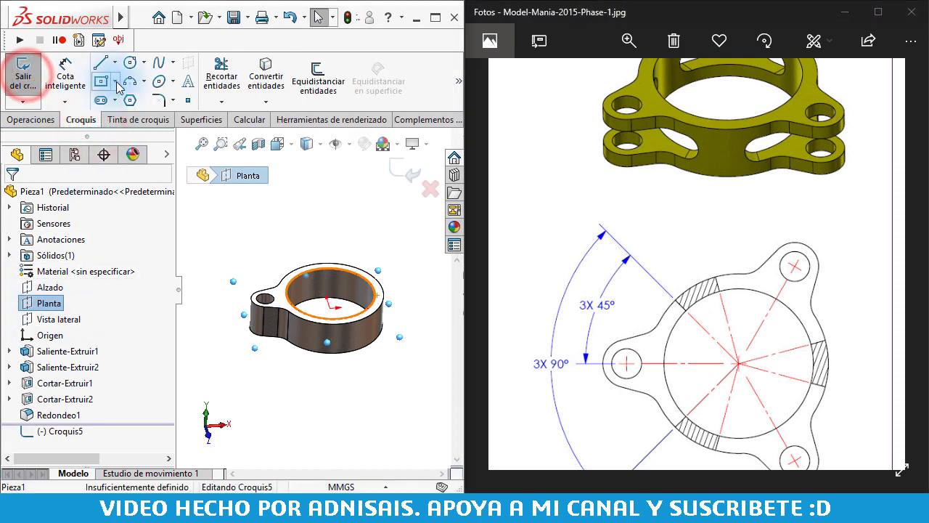
left_click(114, 80)
left_click(117, 104)
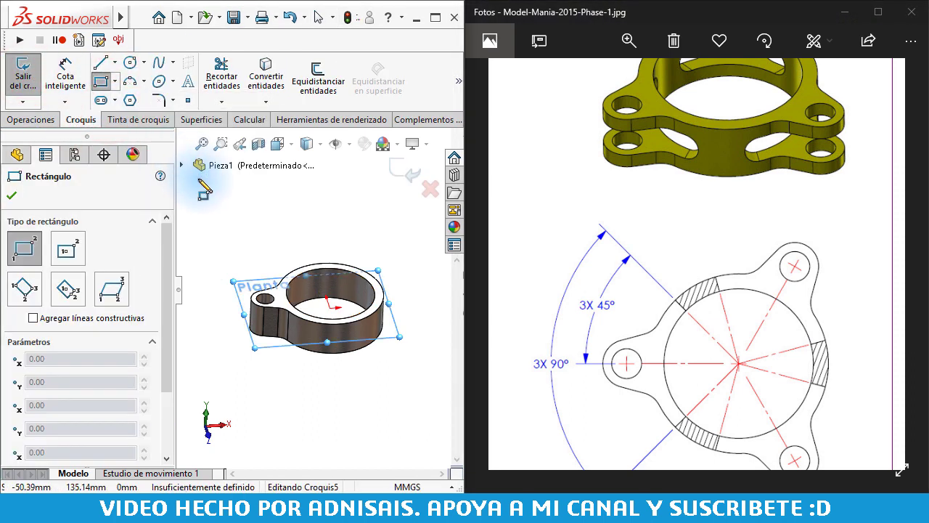
left_click(24, 288)
key("ctrl+8")
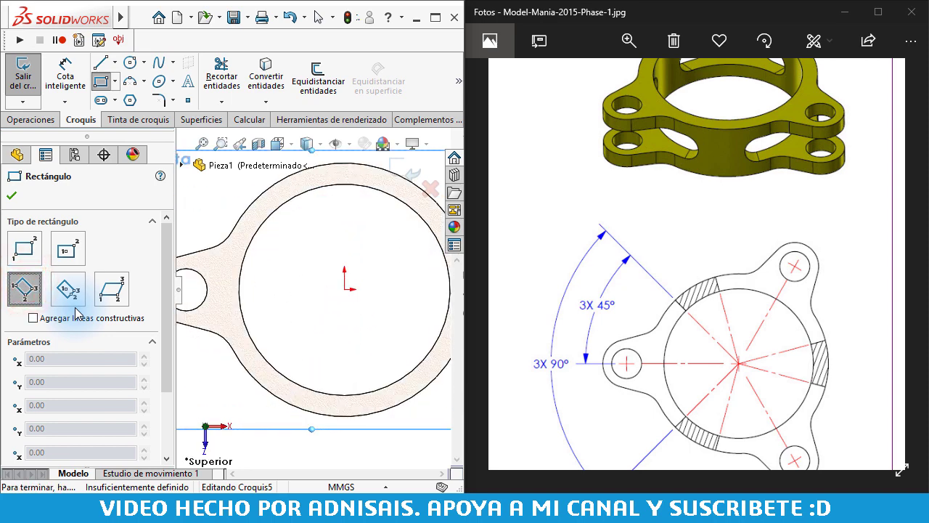
scroll(345, 289, "up", 3)
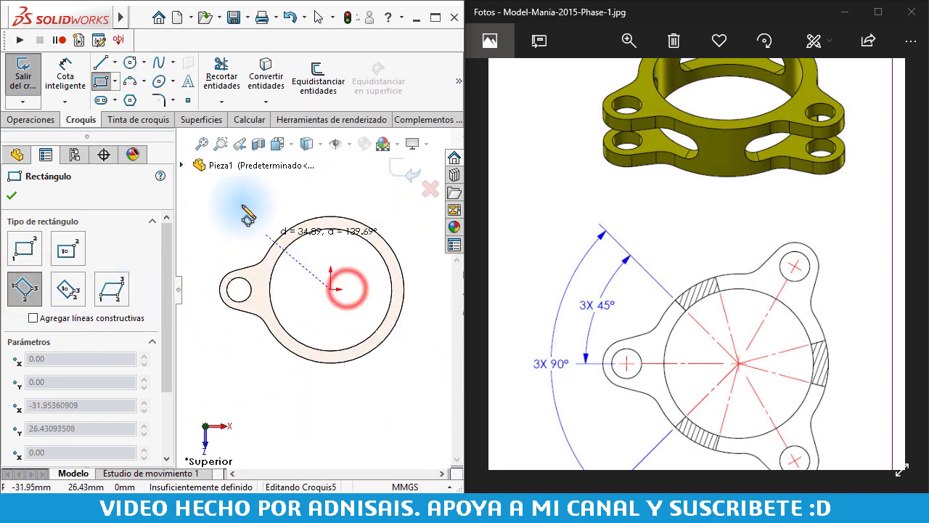
left_click(245, 202)
left_click(218, 342)
key("Escape")
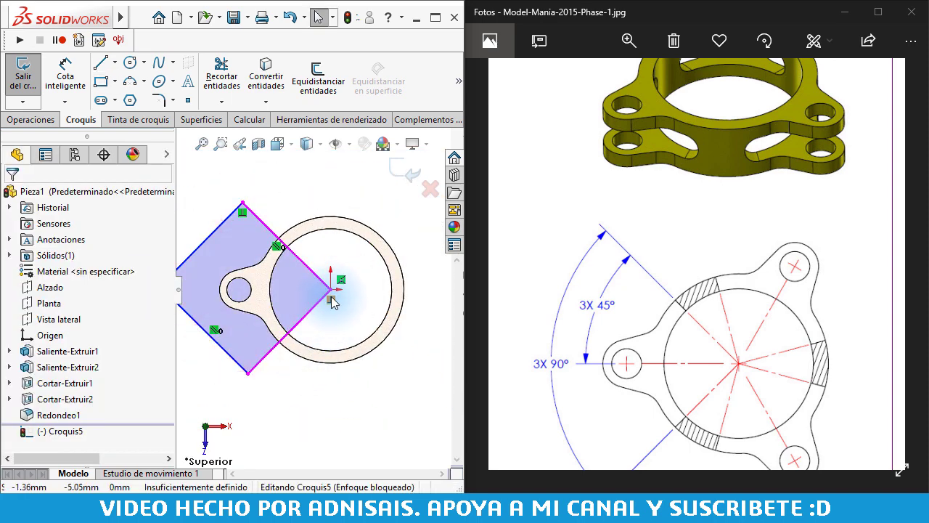
Add a Horizontal relation between the square's left and right corners
left_click(330, 291)
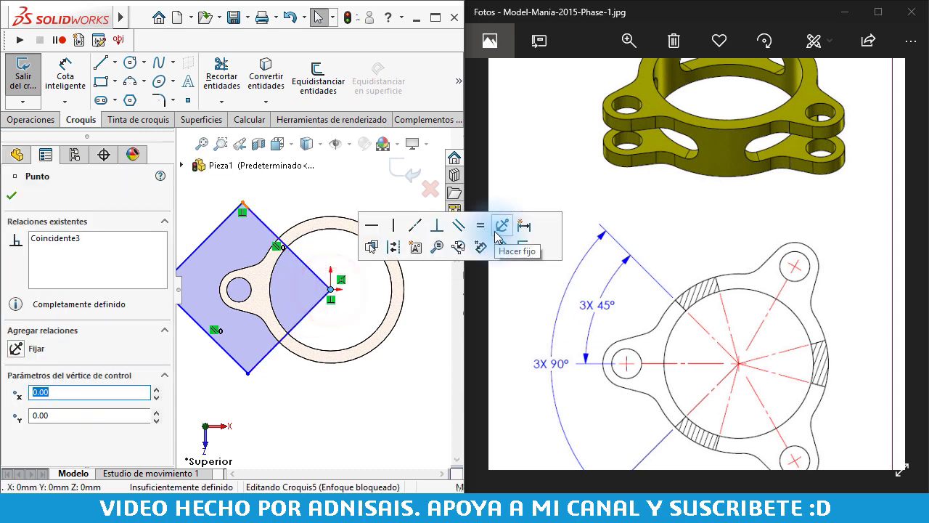
left_click(279, 398)
scroll(279, 398, "up", 2)
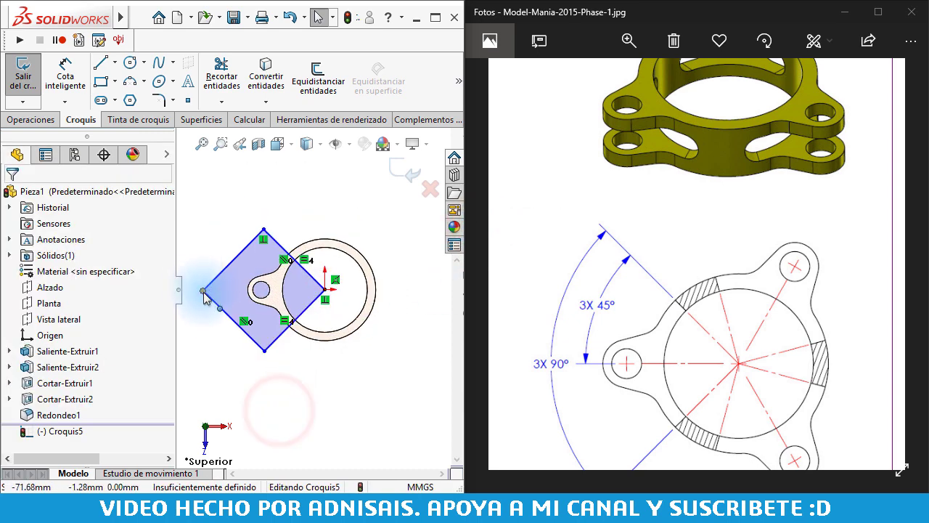
left_click(202, 290)
left_click(328, 291, "ctrl")
left_click(369, 216)
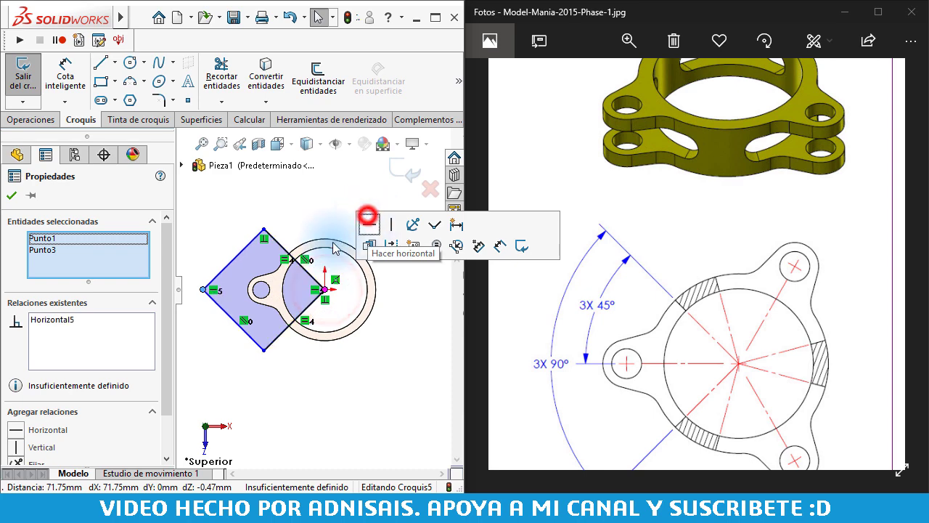
left_click(296, 202)
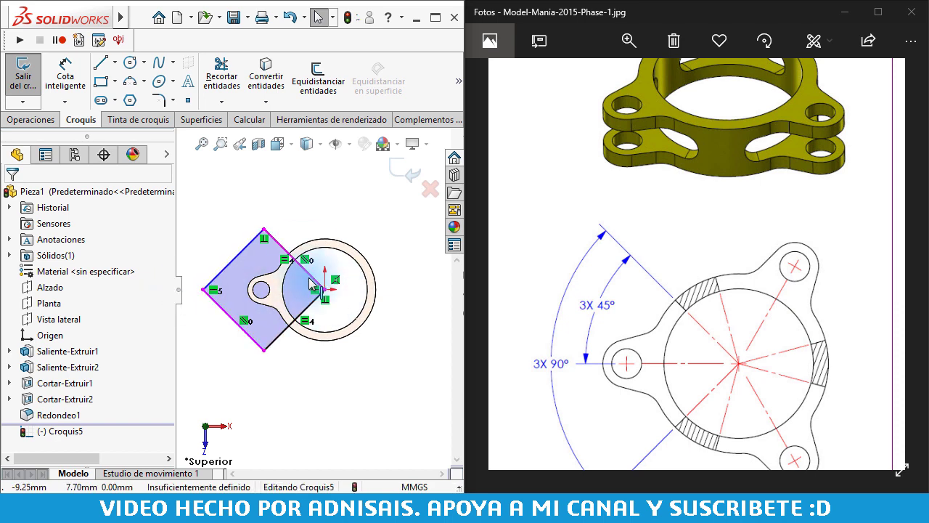
Make the square's upper-left side tangent to the lug hole, fully defining the sketch
left_click(245, 263)
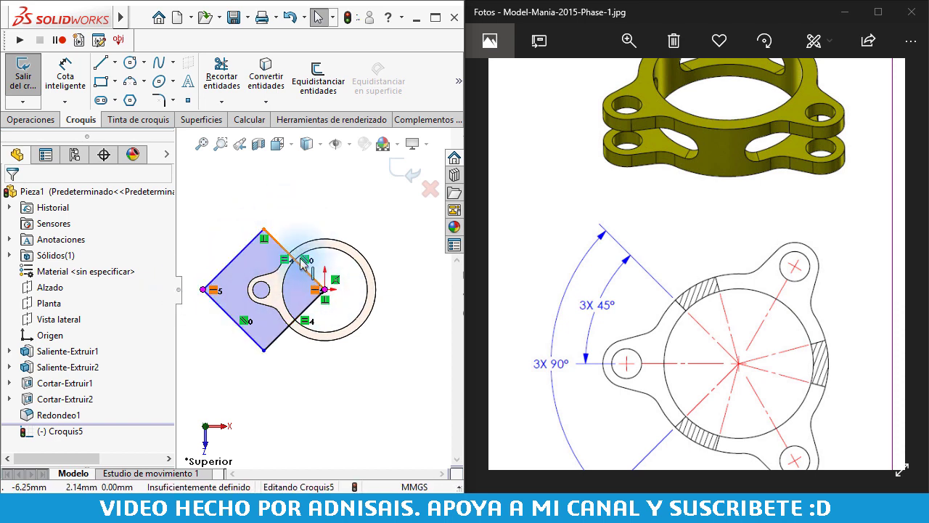
left_click(310, 193)
left_click(243, 251)
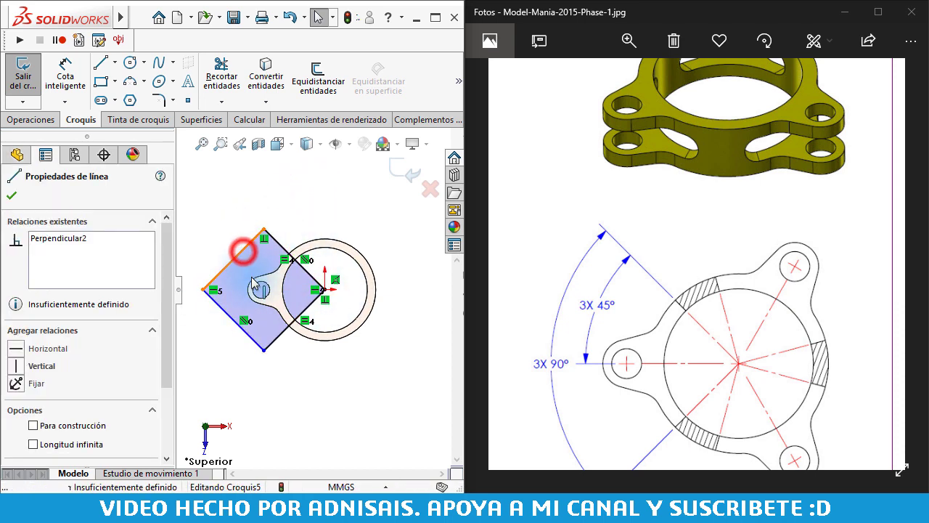
left_click(253, 288, "ctrl")
left_click(297, 220)
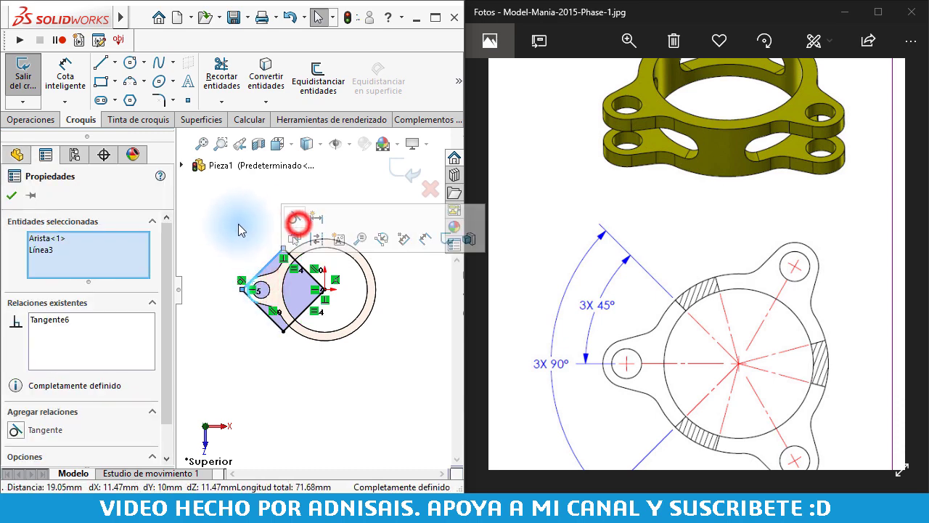
left_click(239, 225)
scroll(272, 304, "down", 2)
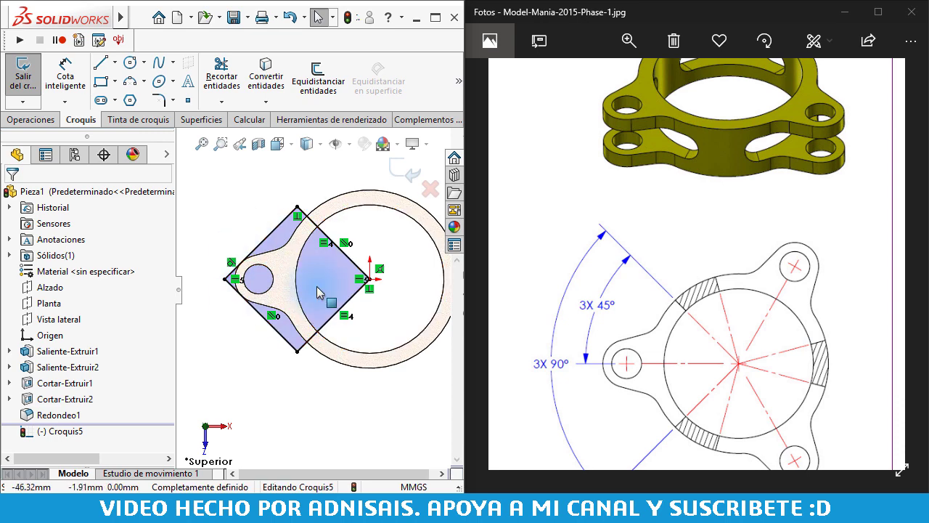
left_click(231, 194)
left_click(28, 121)
Extrude-cut the square sketch Mid Plane, 10 mm thick, through the lug and ring
left_click(254, 86)
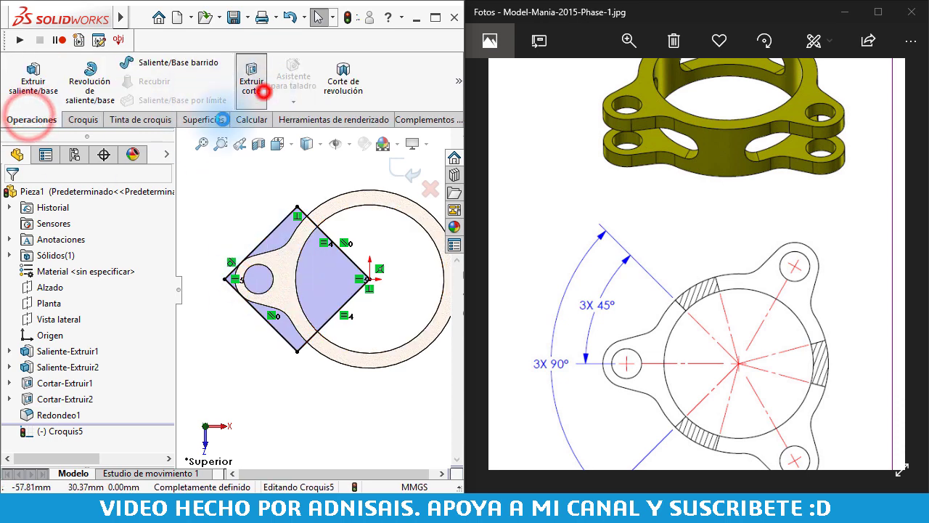
left_click(82, 282)
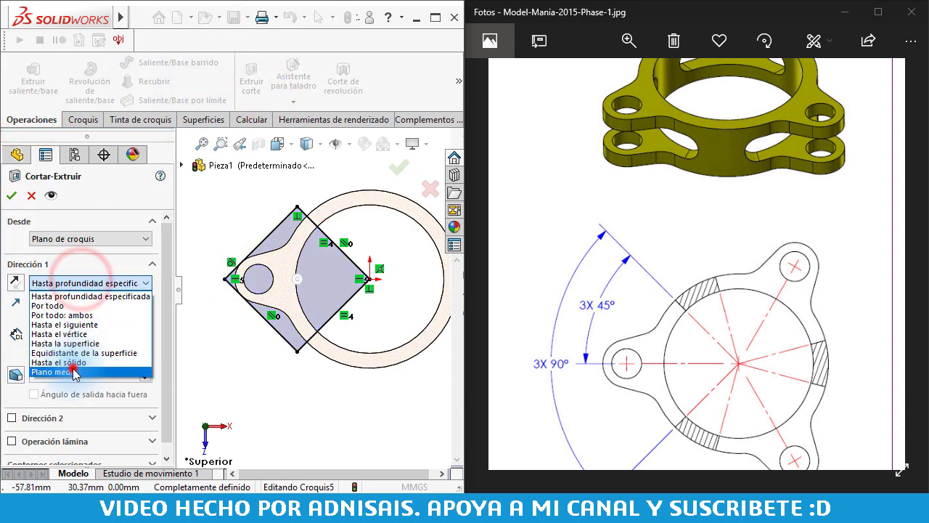
left_click(81, 361)
left_click(156, 337)
left_click(11, 195)
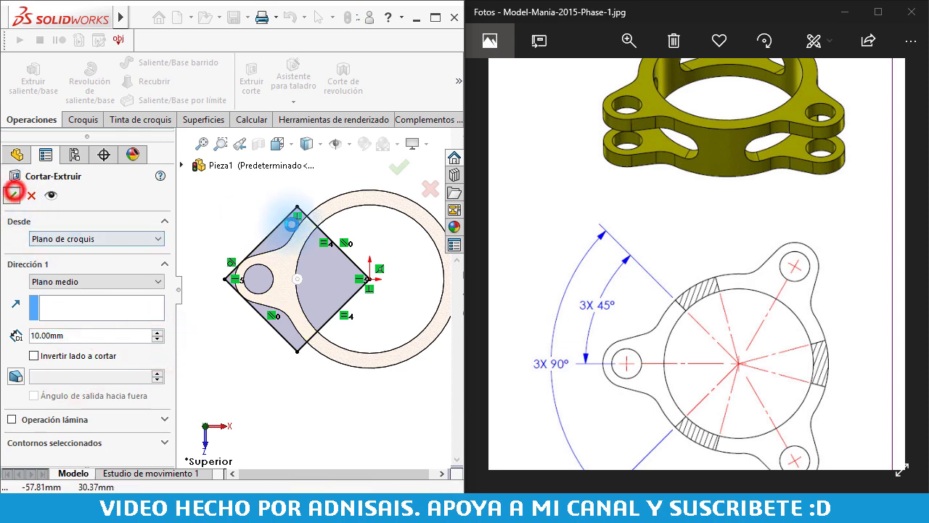
mouse_move(338, 369)
middle_mouse_down()
mouse_move(359, 282)
mouse_move(364, 317)
middle_mouse_up()
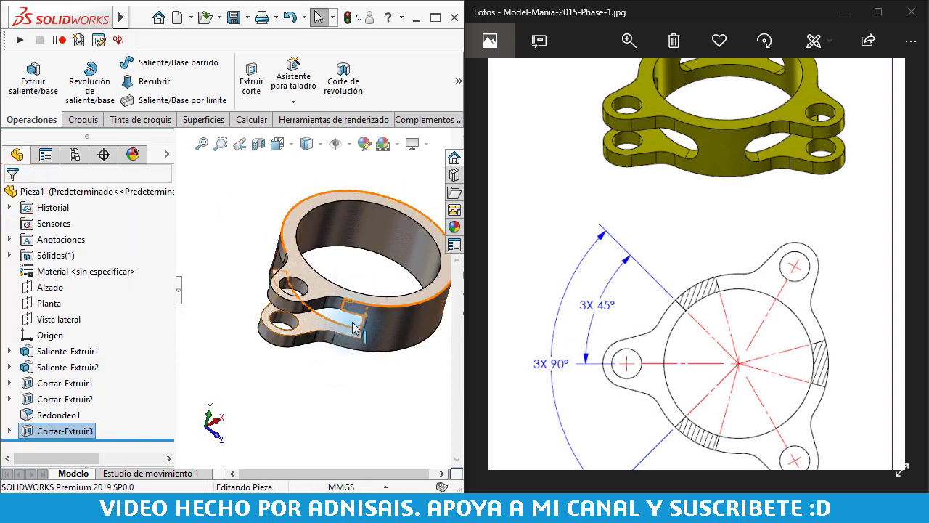
left_click(338, 384)
left_click(459, 92)
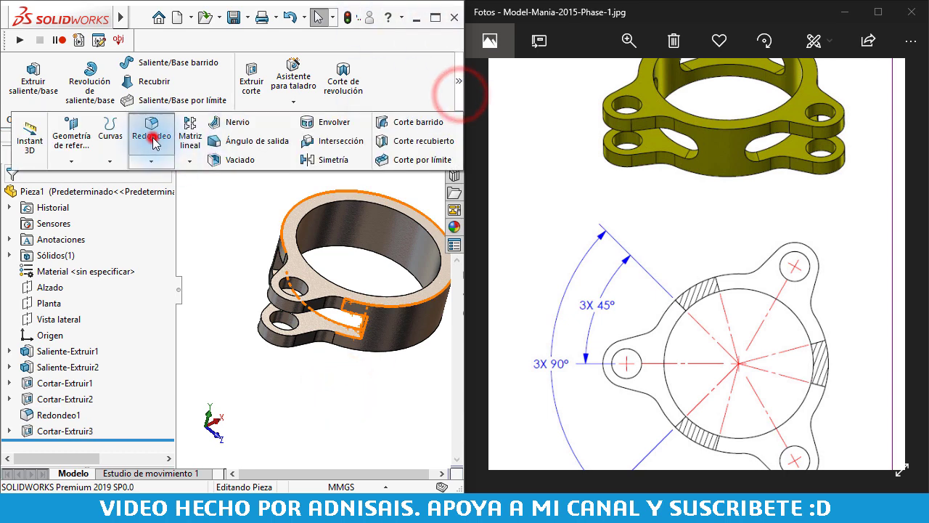
Add a full round fillet to the first lug end using its side, centre and opposite faces
left_click(152, 137)
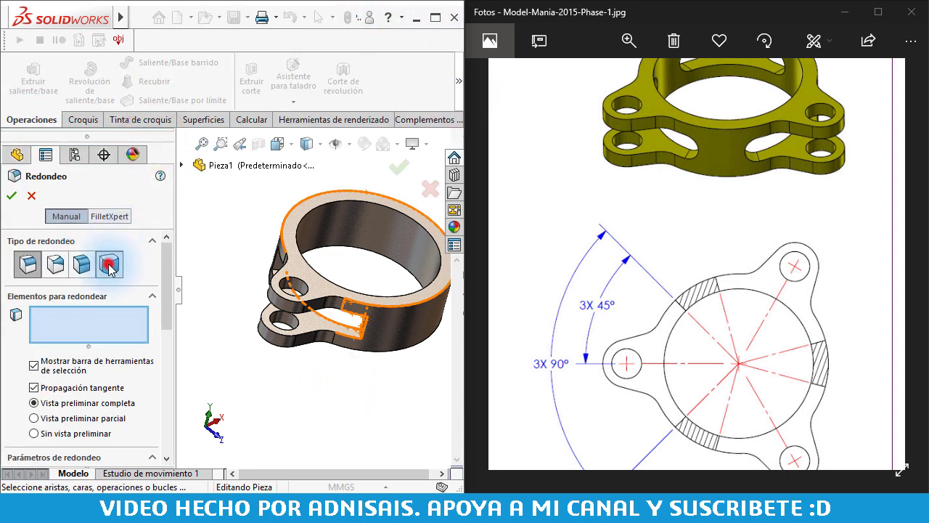
left_click(109, 265)
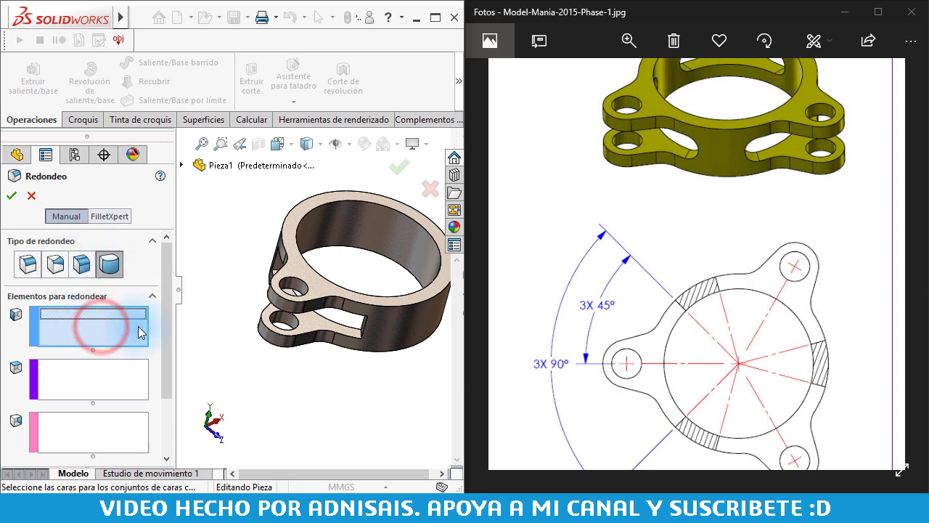
left_click(90, 331)
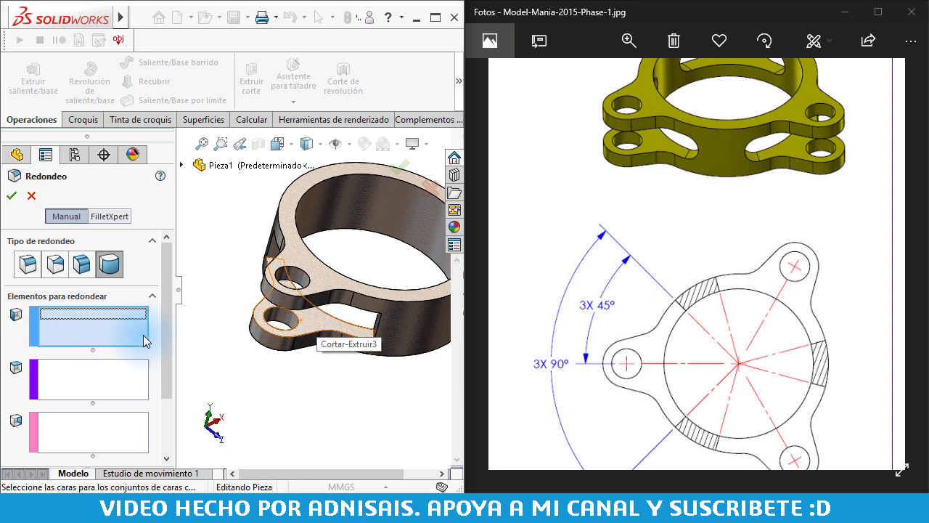
left_click(61, 389)
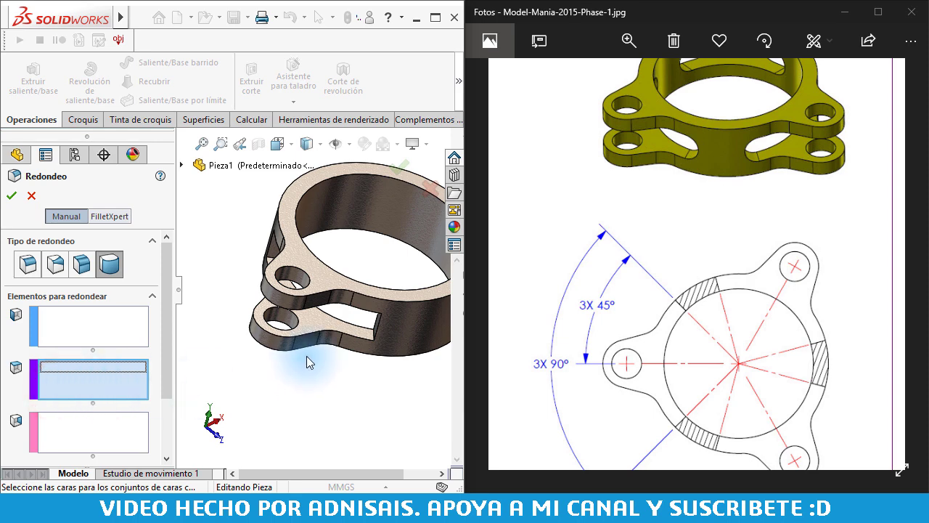
left_click(66, 322)
left_click(283, 313)
left_click(91, 388)
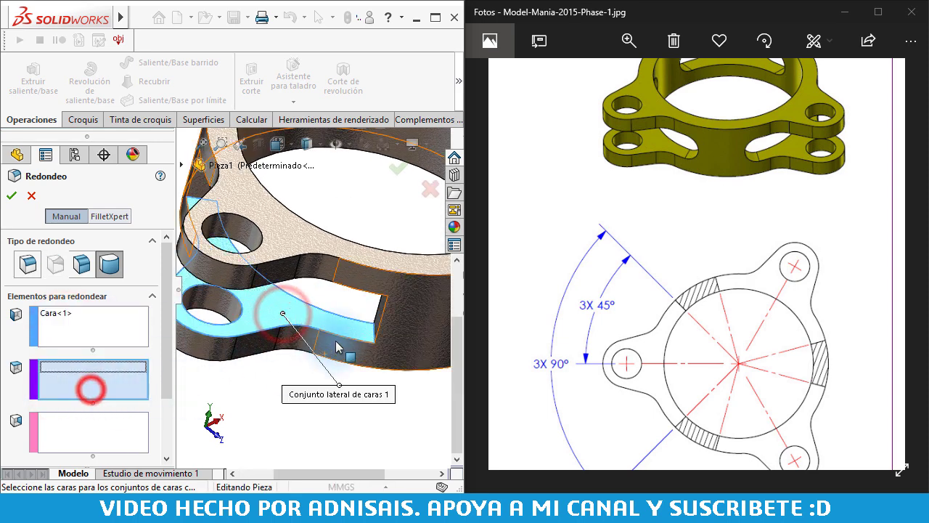
middle_click_drag(305, 276, 348, 305)
left_click(379, 315)
middle_click_drag(365, 344, 326, 279)
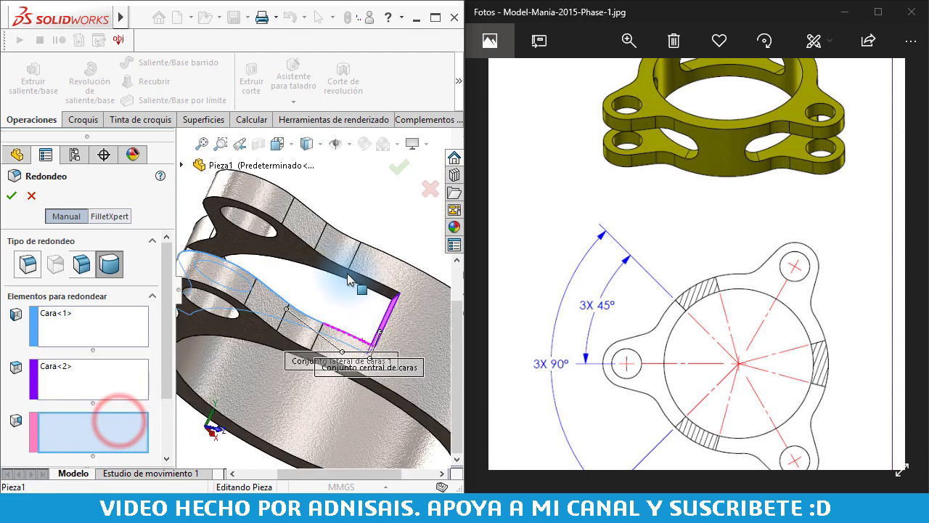
left_click(267, 254)
mouse_move(267, 254)
middle_mouse_down()
mouse_move(295, 325)
mouse_move(239, 254)
middle_mouse_up()
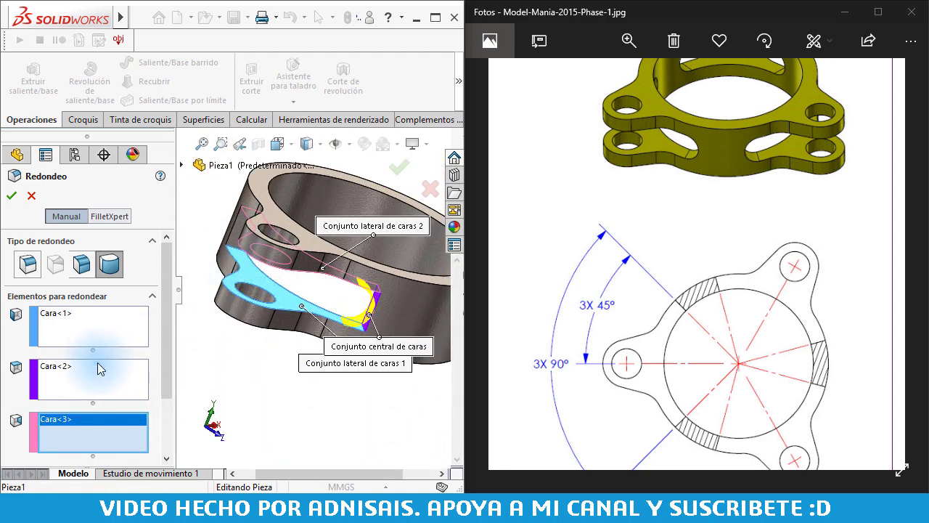
left_click(114, 380)
mouse_move(261, 290)
middle_mouse_down()
mouse_move(218, 232)
mouse_move(251, 239)
middle_mouse_up()
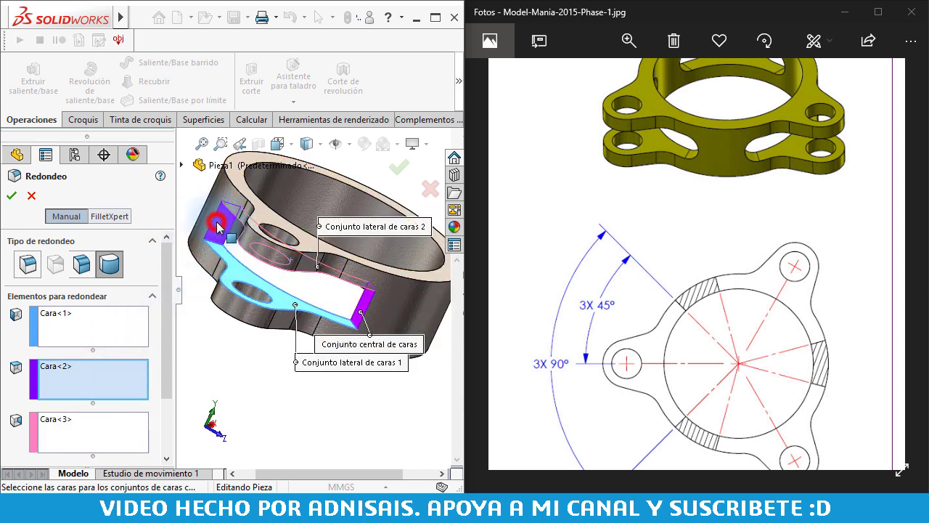
left_click(218, 227)
key("Return")
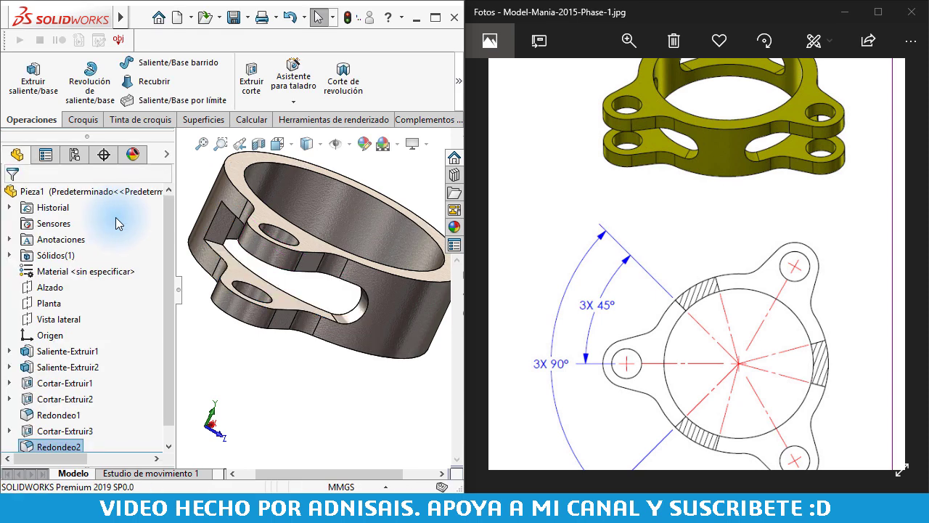
Repeat the full round fillet on the other lug end
key("Return")
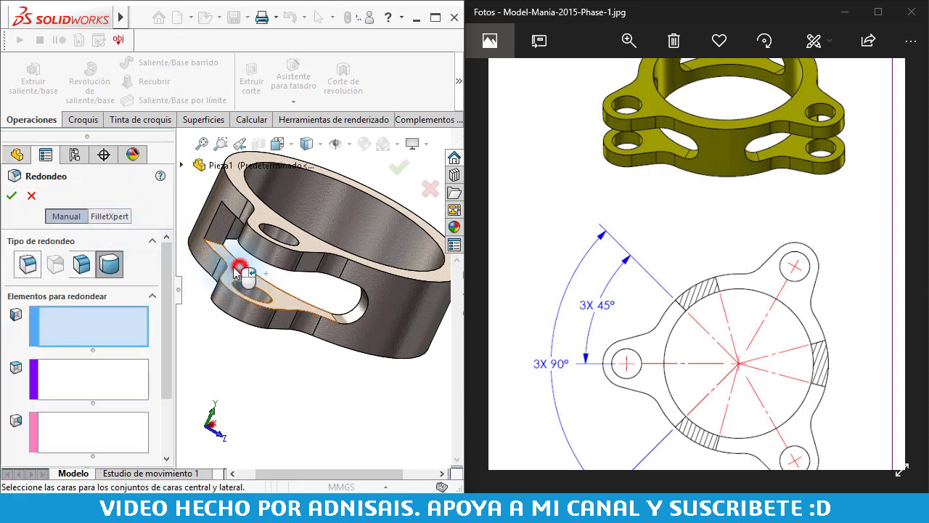
left_click(237, 270)
left_click(103, 377)
left_click(220, 222)
left_click(118, 436)
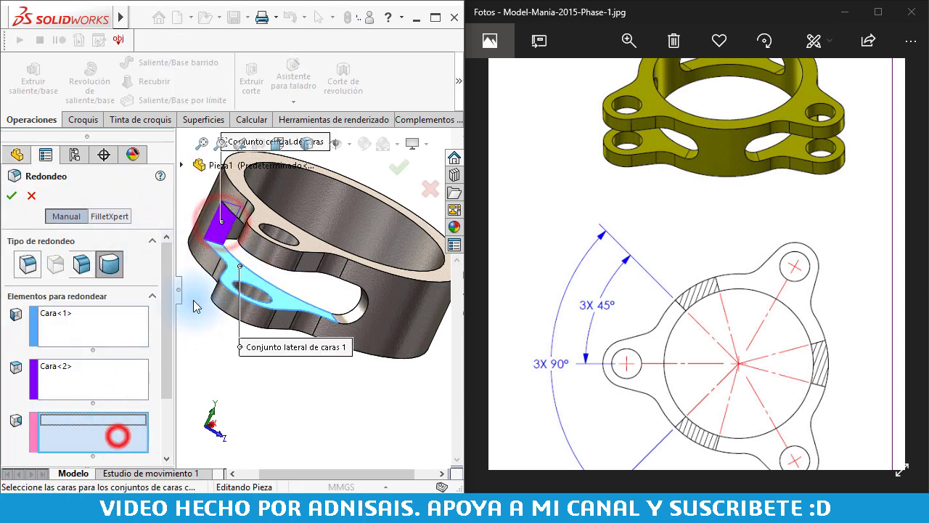
middle_click_drag(196, 307, 239, 228)
left_click(292, 192)
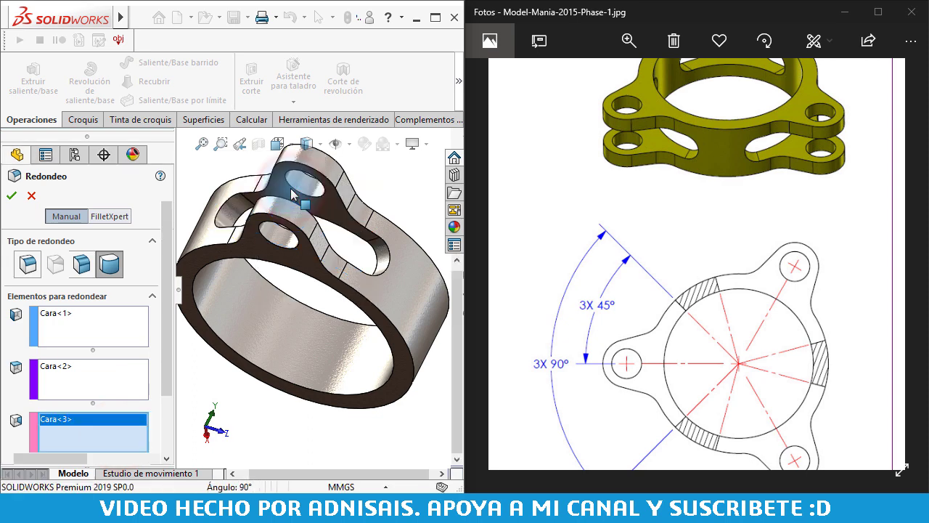
key("Return")
mouse_move(293, 192)
middle_mouse_down()
mouse_move(255, 246)
mouse_move(240, 308)
middle_mouse_up()
middle_click_drag(292, 221, 240, 305)
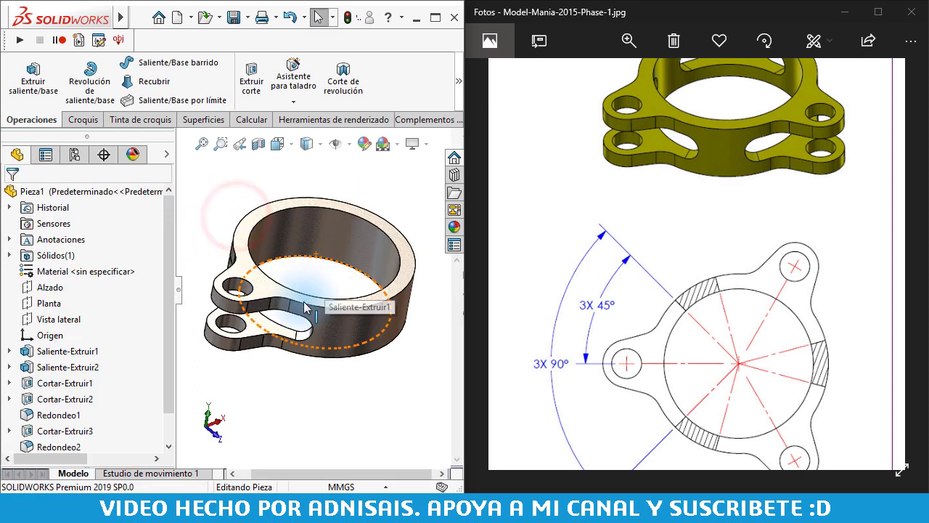
Start a circular pattern using the ring's inner face as the axis
left_click(323, 186)
left_click(455, 84)
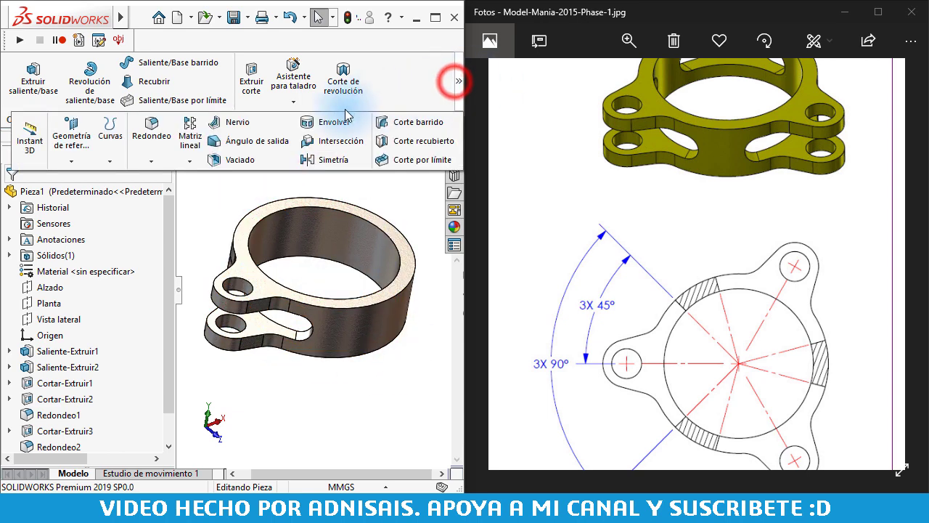
left_click(190, 160)
left_click(217, 202)
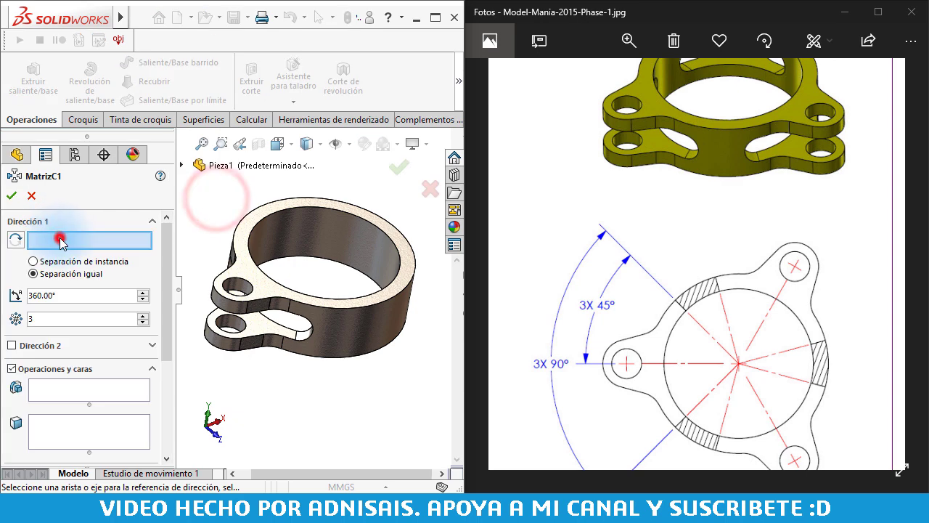
left_click(58, 239)
left_click(346, 231)
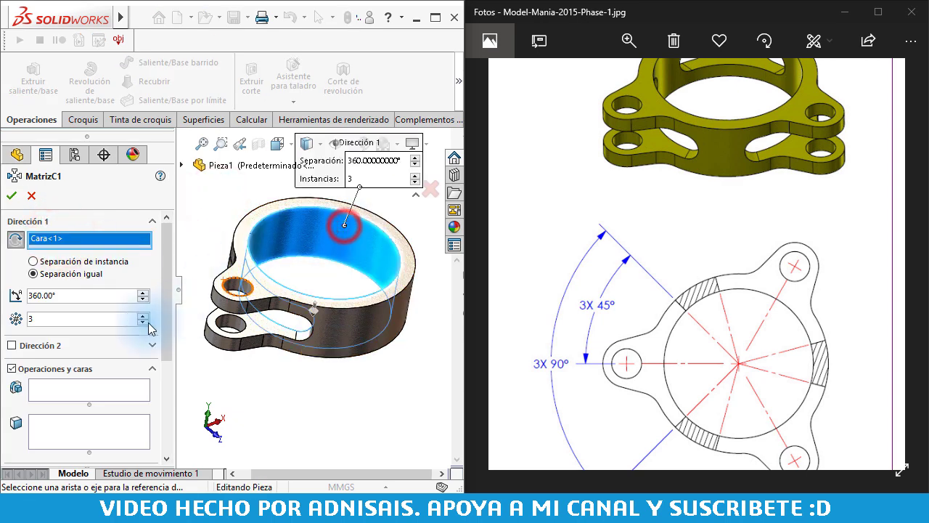
Pattern the lug extrusion, hole cut, slot cut and Redondeo1–3, then accept the pattern
left_click(73, 388)
scroll(244, 310, "down", 5)
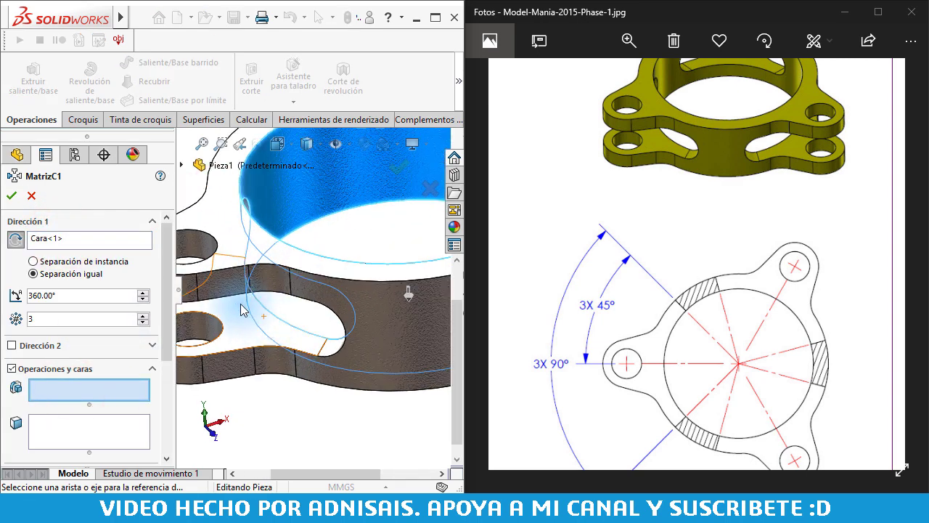
left_click(238, 289)
scroll(244, 290, "up", 3)
scroll(243, 276, "down", 3)
left_click(231, 254)
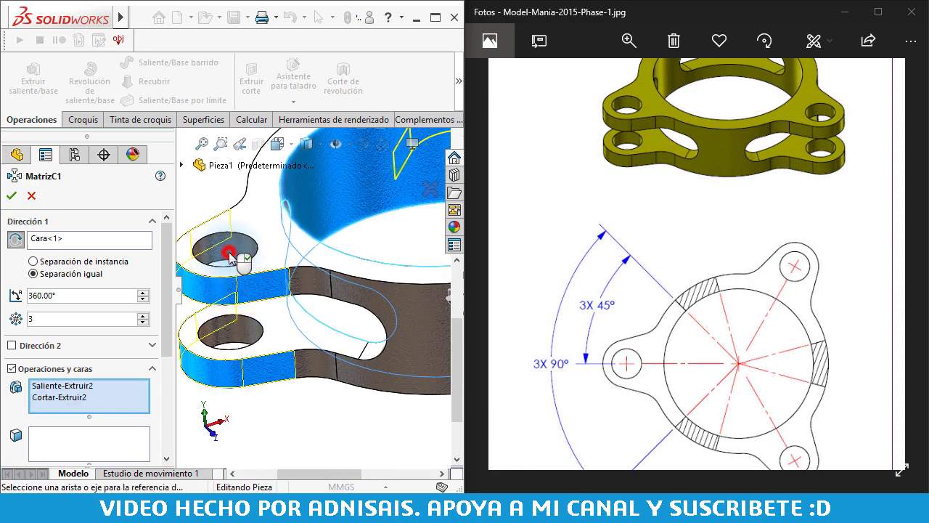
left_click(318, 289)
left_click(327, 335)
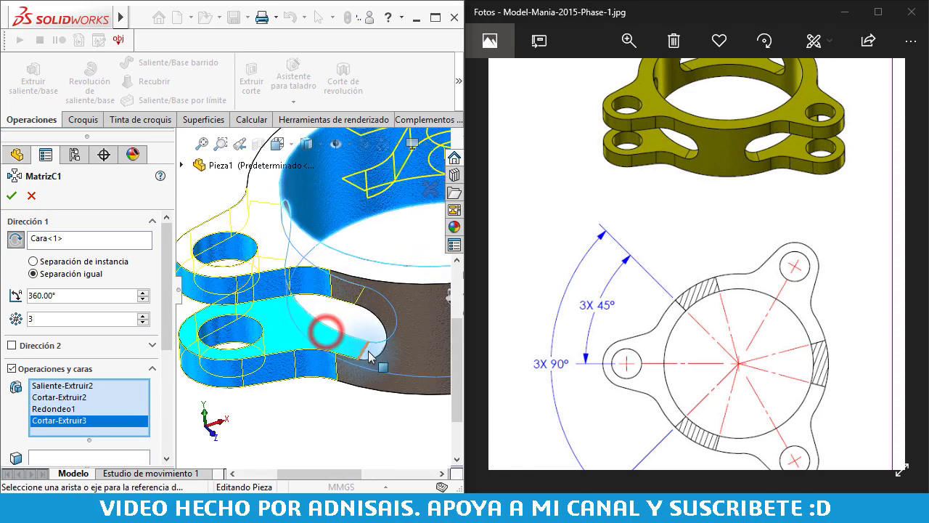
left_click(368, 353)
mouse_move(368, 353)
middle_mouse_down()
mouse_move(315, 245)
mouse_move(298, 293)
mouse_move(210, 305)
middle_mouse_up()
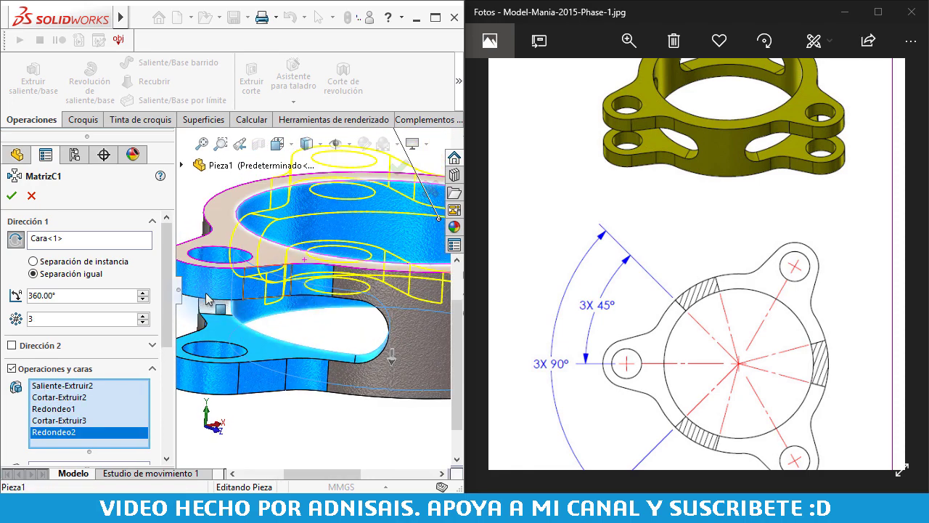
left_click(207, 303)
key("f")
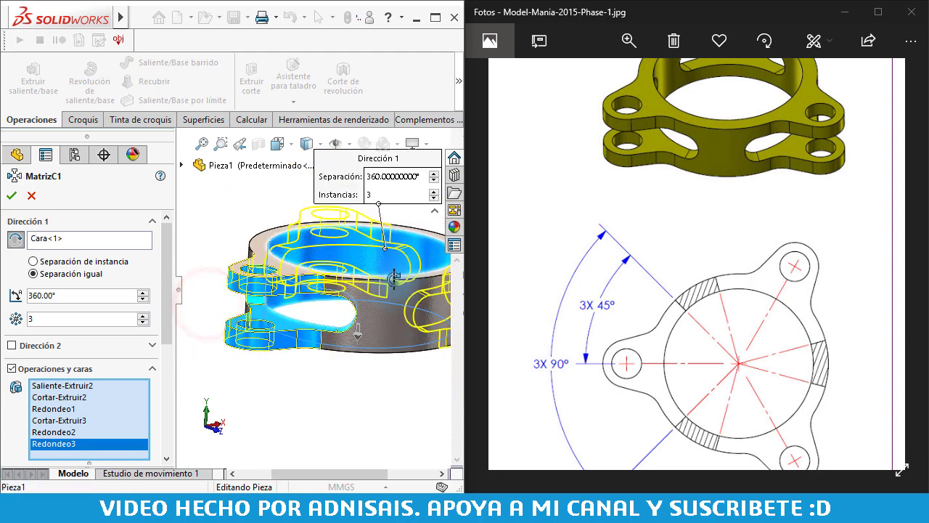
left_click(12, 196)
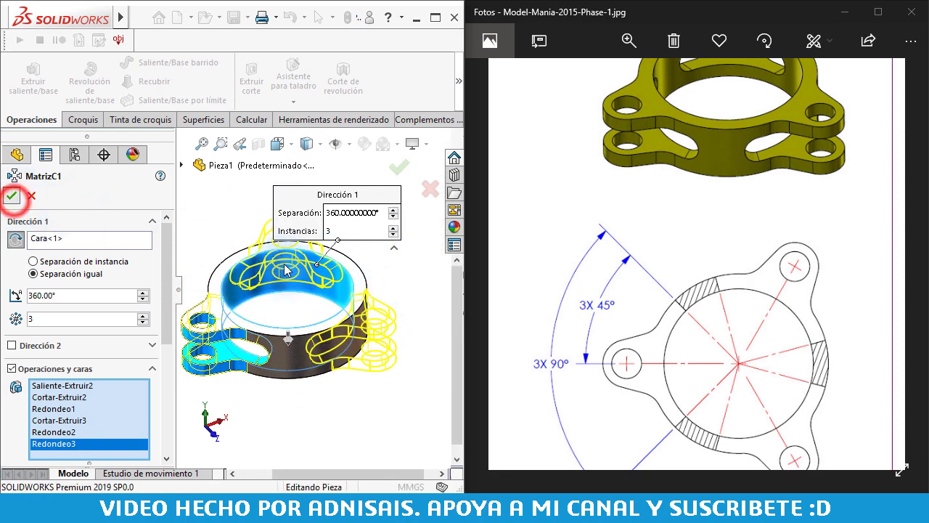
mouse_move(297, 240)
middle_mouse_down()
mouse_move(322, 249)
mouse_move(303, 301)
mouse_move(244, 296)
mouse_move(321, 290)
middle_mouse_up()
Set the part to isometric and show Model-Mania-2015-Phase-2.jpg fitted in Photos
key("ctrl+7")
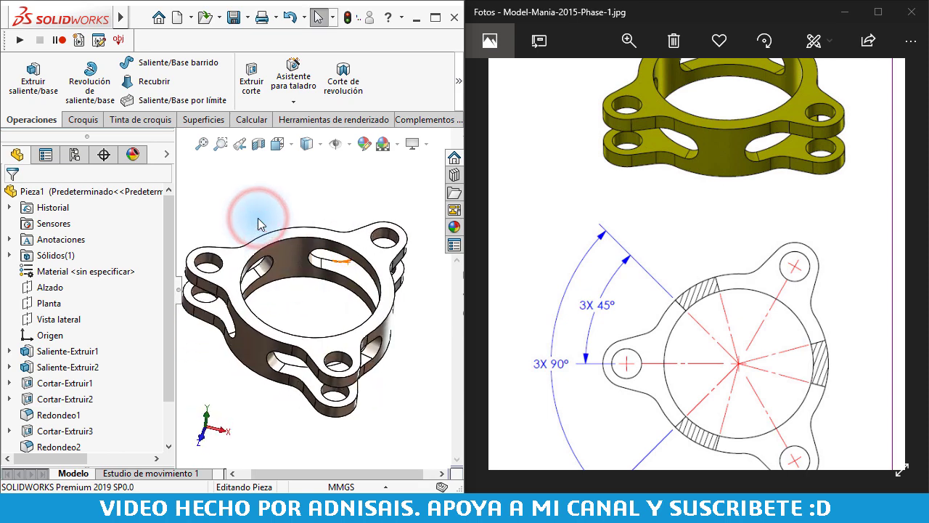
left_click(394, 369)
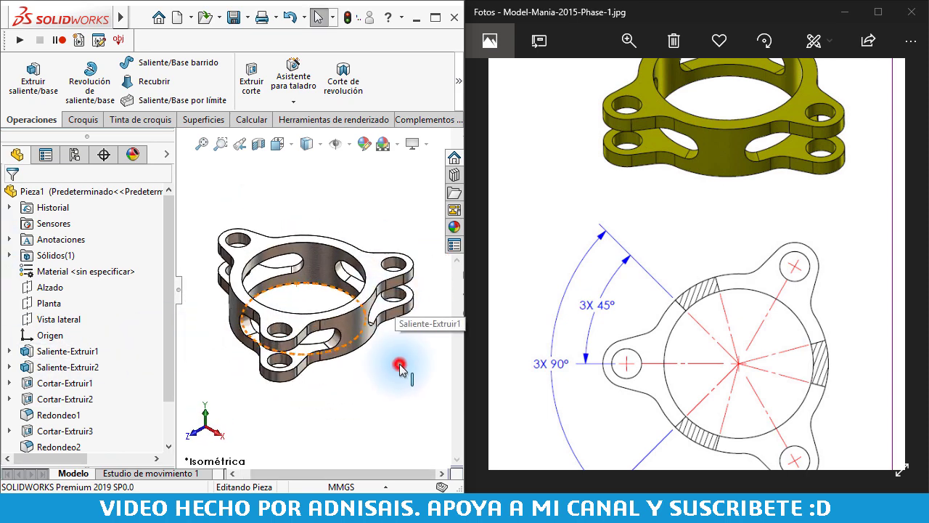
left_click(743, 255)
double_click(743, 256)
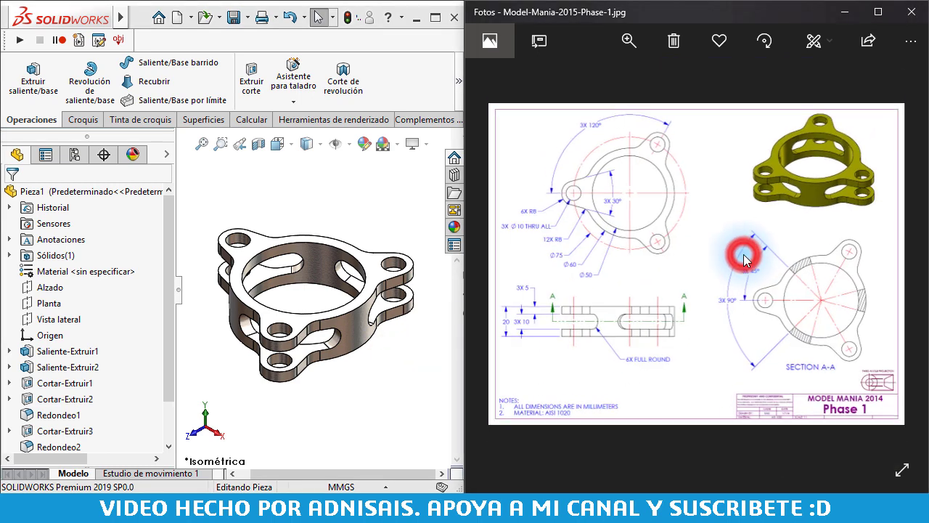
left_click(903, 264)
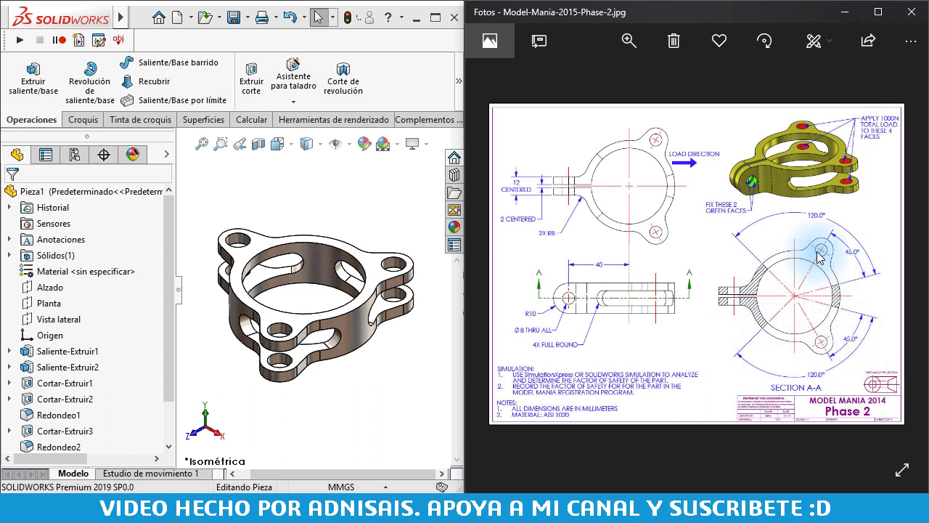
Roll back to just after Saliente-Extruir2 and edit the lug sketch Croquis2
left_click(346, 194)
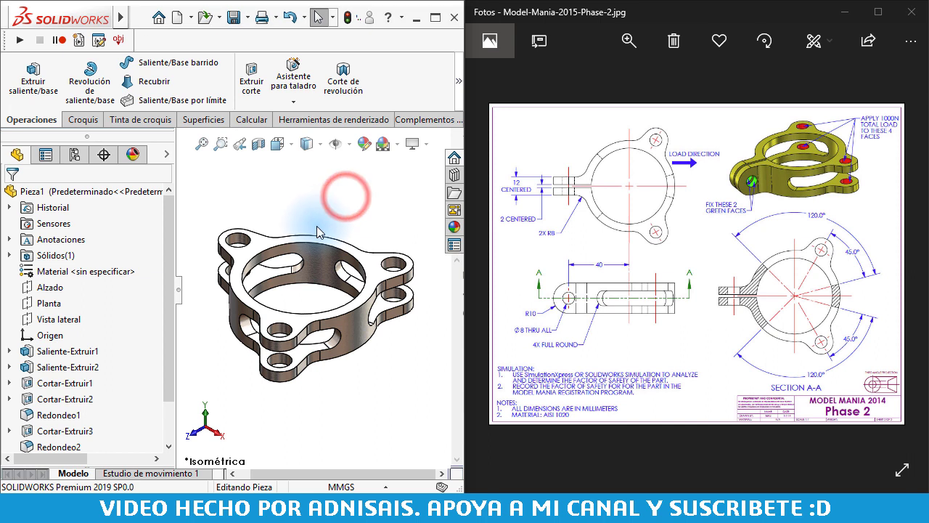
scroll(136, 440, "down", 1)
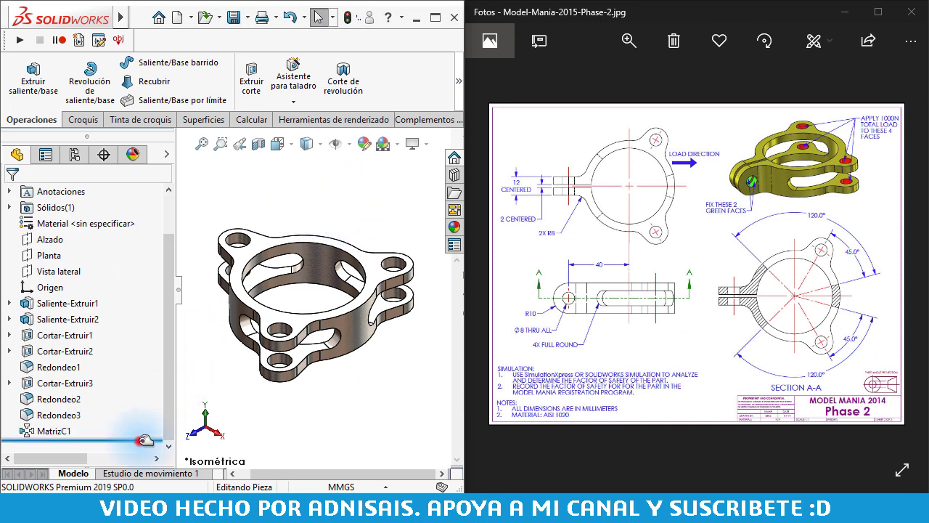
mouse_move(144, 440)
left_mouse_down()
mouse_move(129, 314)
mouse_move(138, 330)
left_mouse_up()
left_click(9, 318)
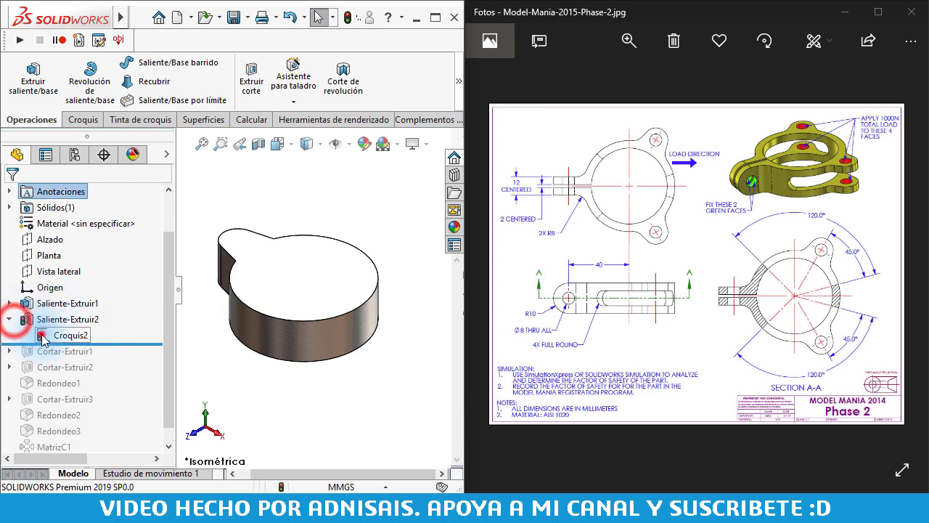
left_click(44, 334)
left_click(49, 296)
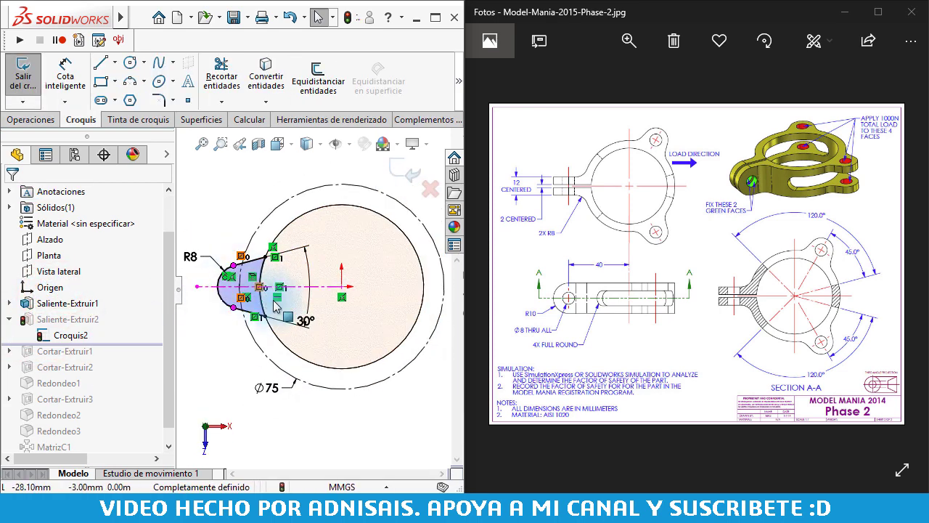
Swing the lug around the ring, set its angle dimension to 120°, and exit the sketch
mouse_move(276, 301)
left_mouse_down()
mouse_move(211, 293)
mouse_move(438, 161)
left_mouse_up()
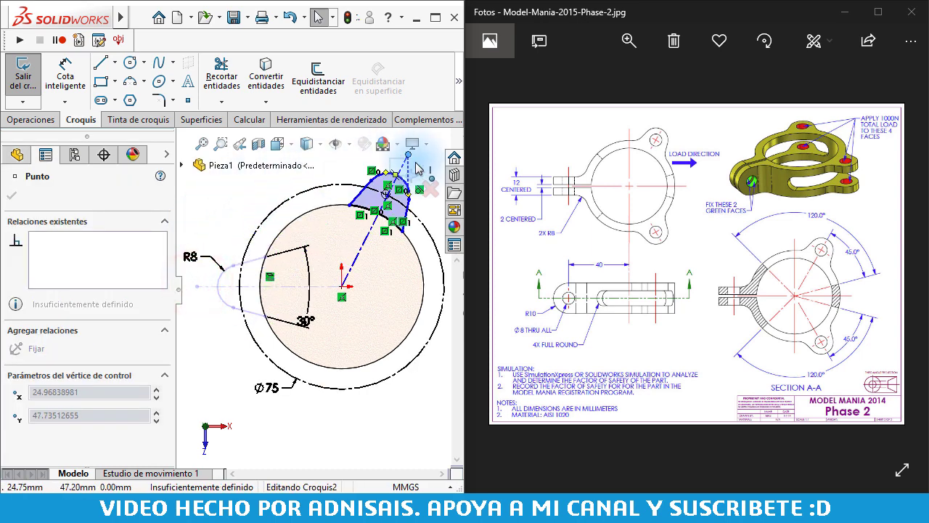
middle_click_drag(425, 259, 328, 260, "ctrl")
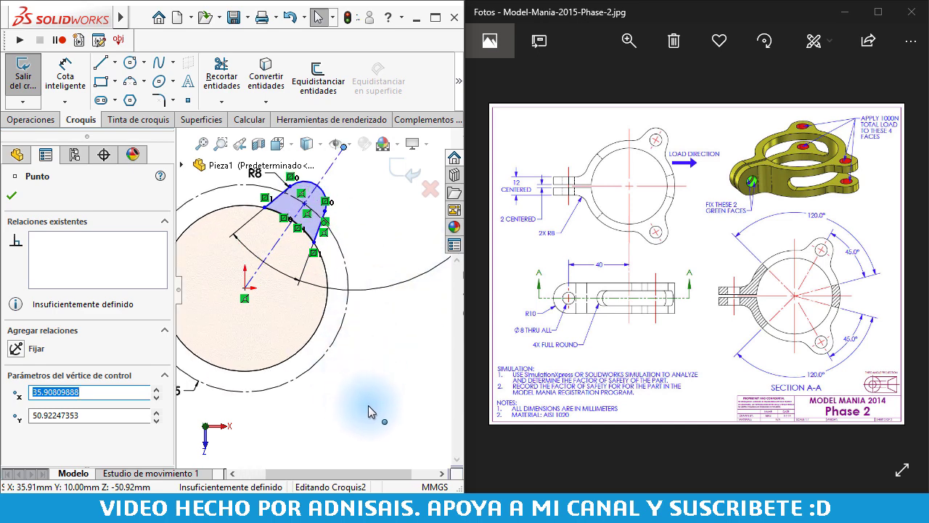
left_click(374, 408)
key("d")
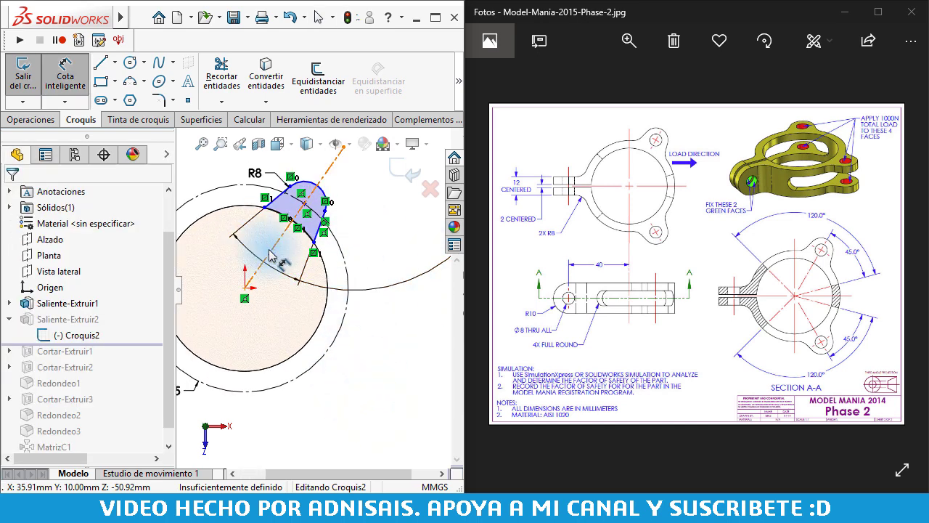
left_click(270, 249)
left_click(245, 288)
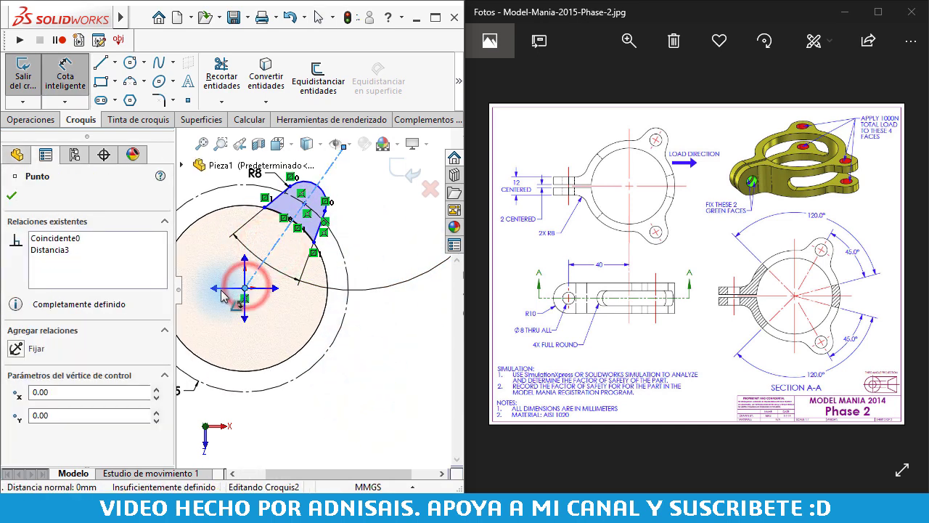
key("f")
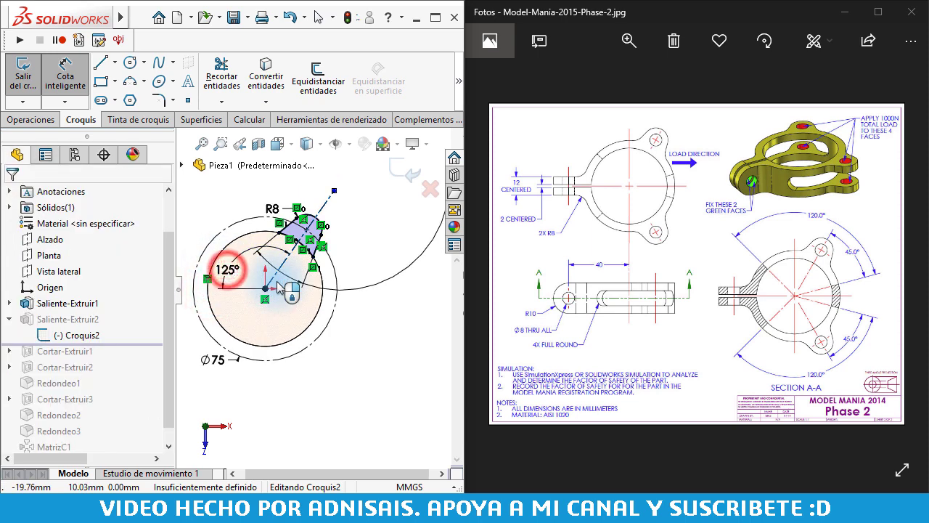
double_click(227, 270)
type("120")
key("Return")
scroll(219, 275, "down", 2)
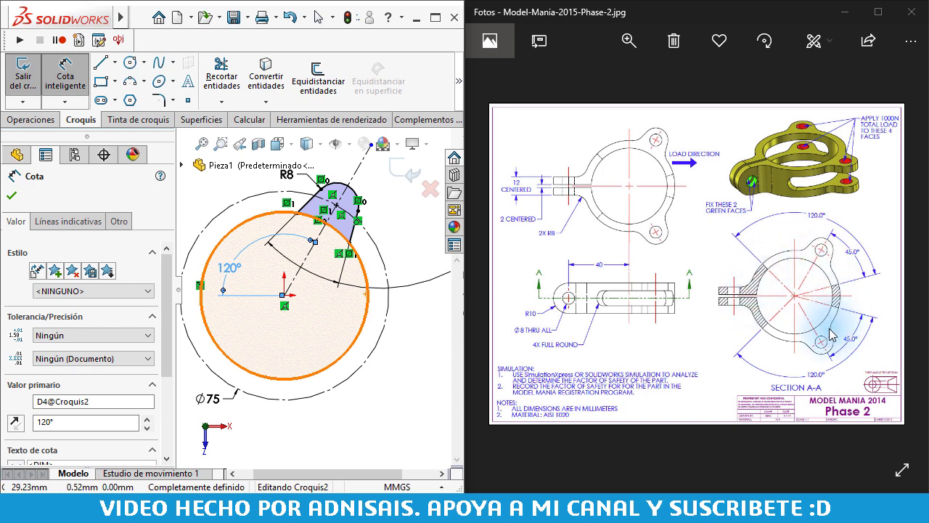
scroll(289, 271, "up", 1)
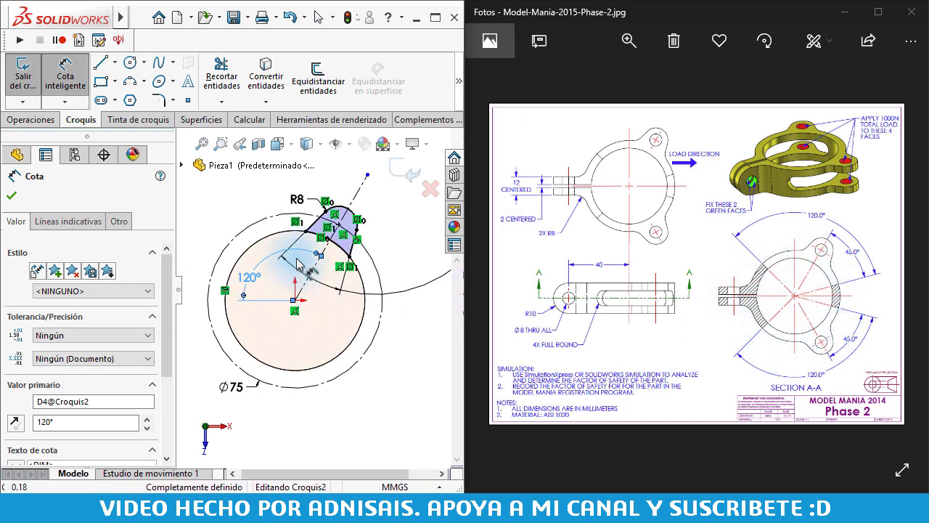
key("Escape")
left_click(408, 166)
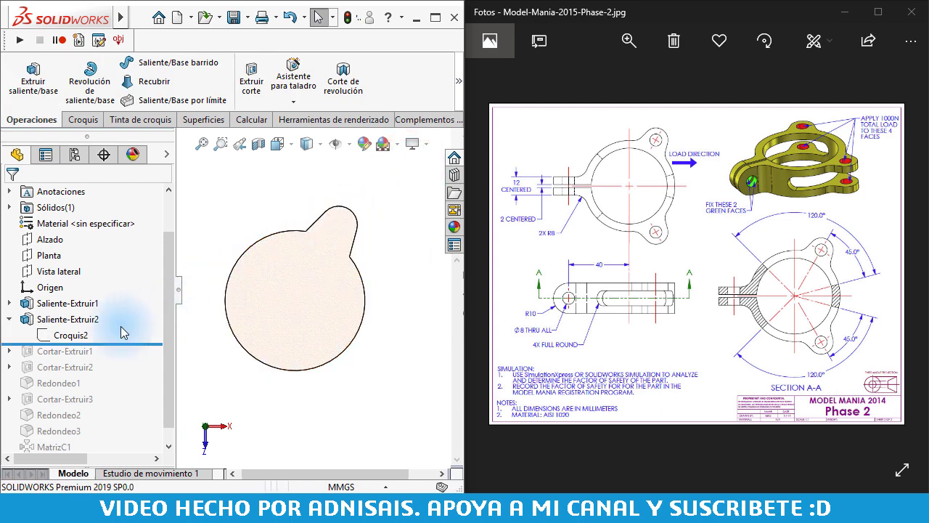
Roll the model forward through Cortar-Extruir1, Redondeo1 and Cortar-Extruir3, viewed in 3D
left_click(9, 318)
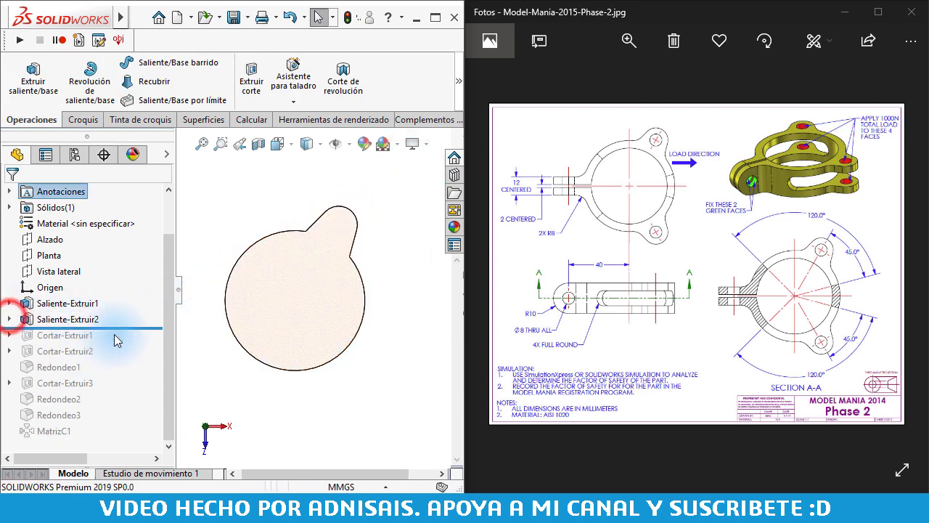
left_click_drag(123, 329, 130, 358)
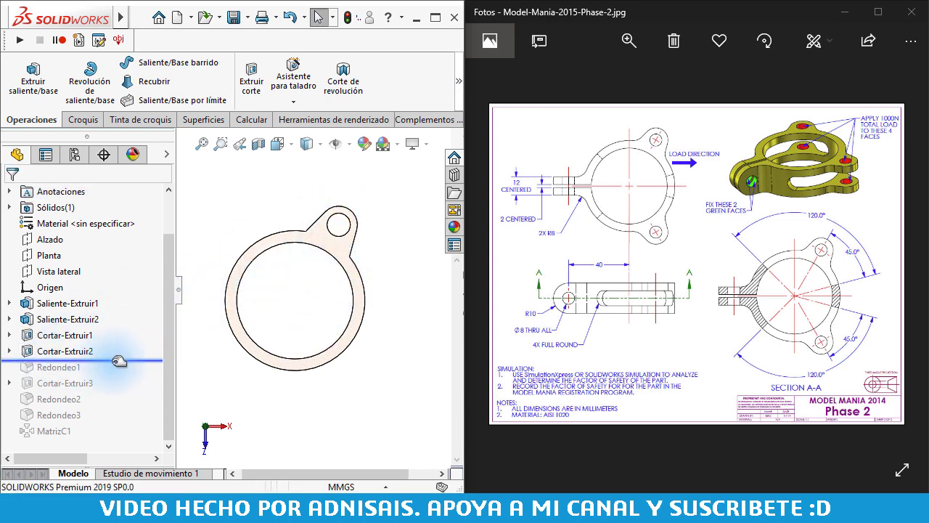
left_click_drag(114, 359, 115, 375)
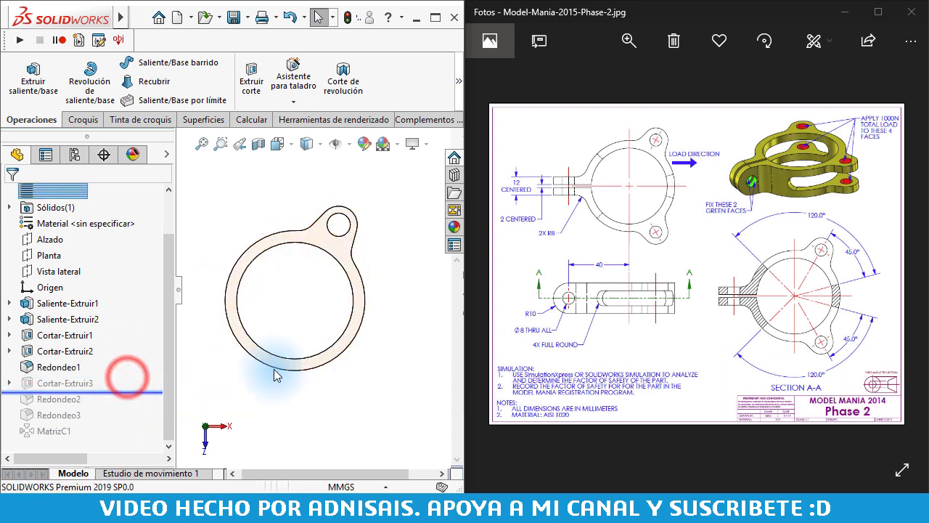
left_click_drag(131, 379, 130, 392)
mouse_move(301, 326)
middle_mouse_down()
mouse_move(274, 278)
mouse_move(266, 288)
middle_mouse_up()
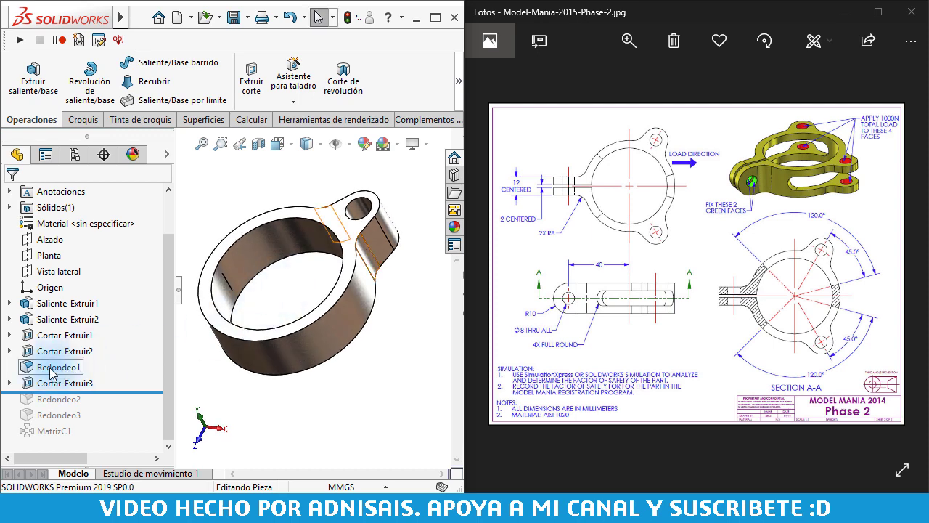
Edit Croquis5 and rotate the square up over the repositioned ear
left_click(8, 385)
left_click(51, 397)
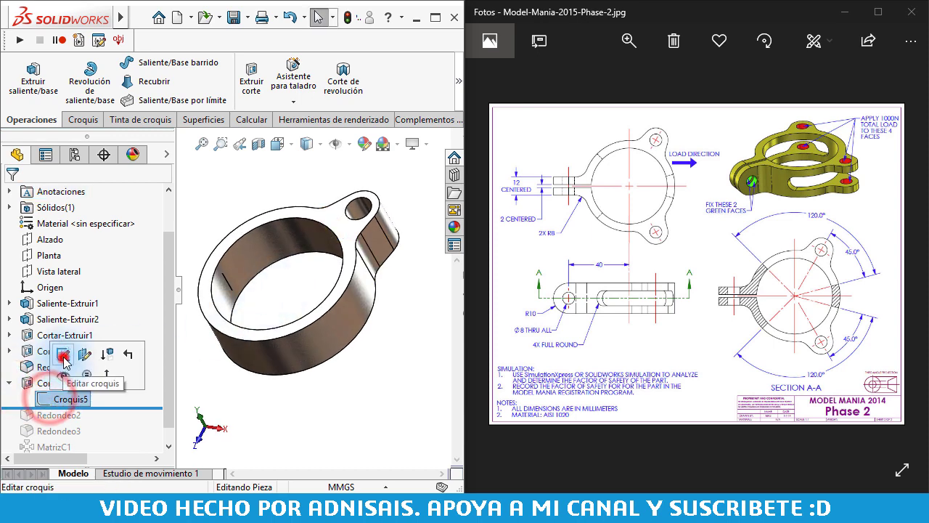
left_click(62, 356)
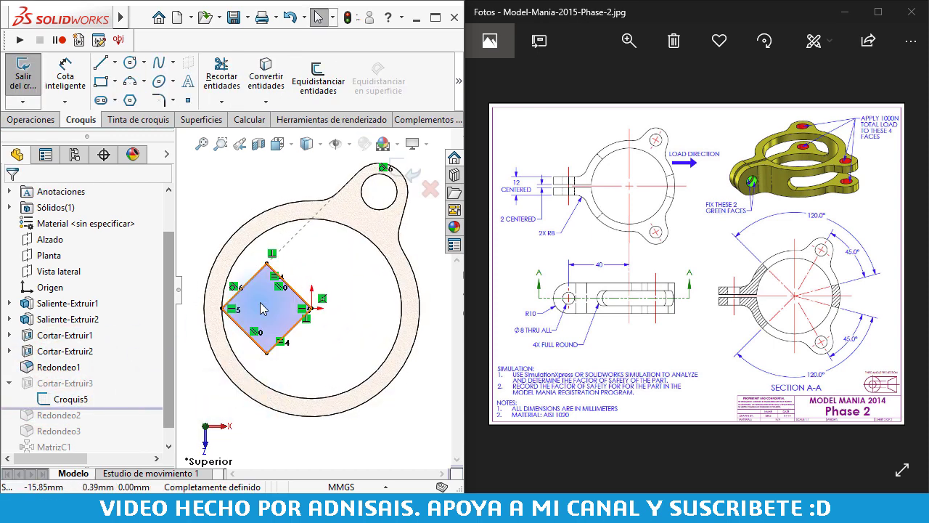
scroll(302, 325, "down", 2)
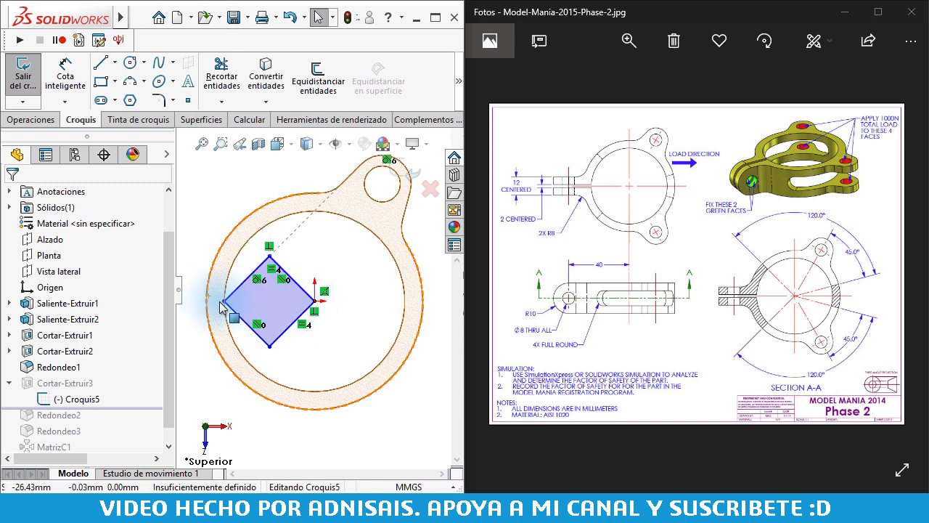
left_click_drag(221, 305, 211, 293)
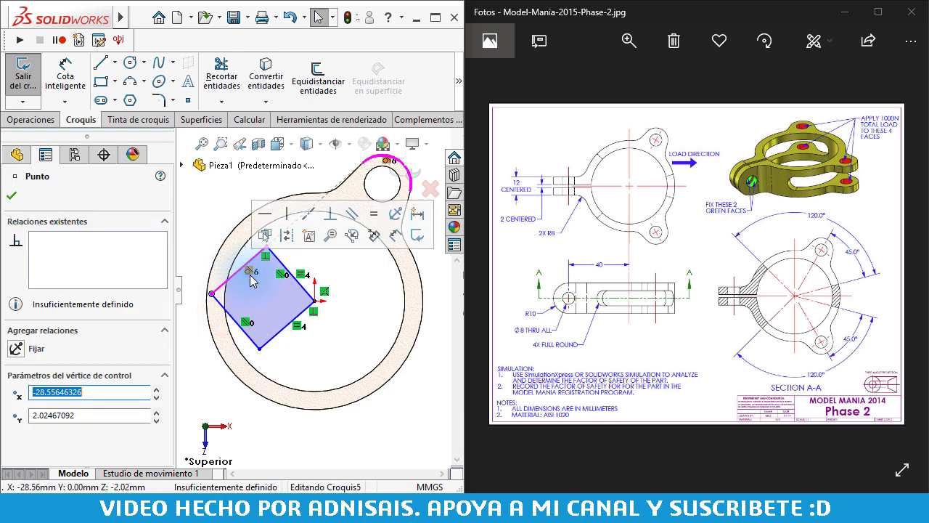
left_click(249, 272)
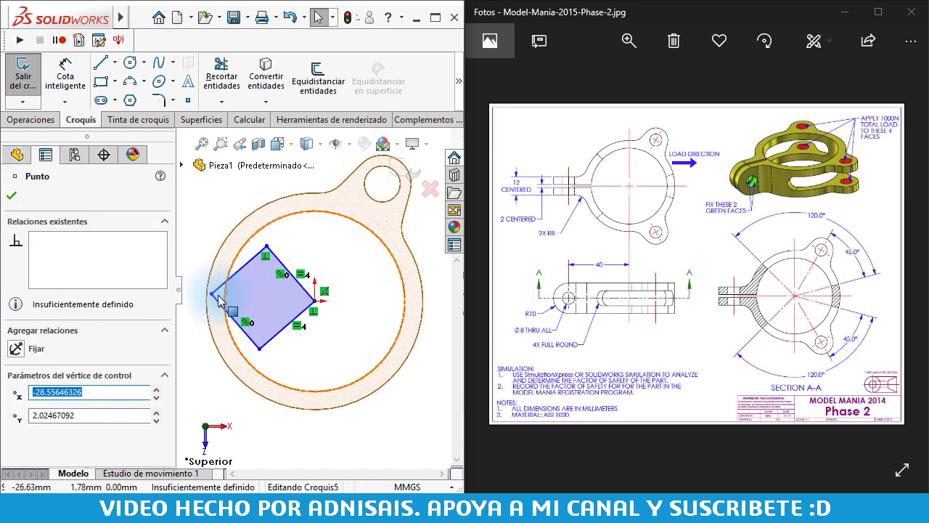
left_click_drag(212, 294, 374, 192)
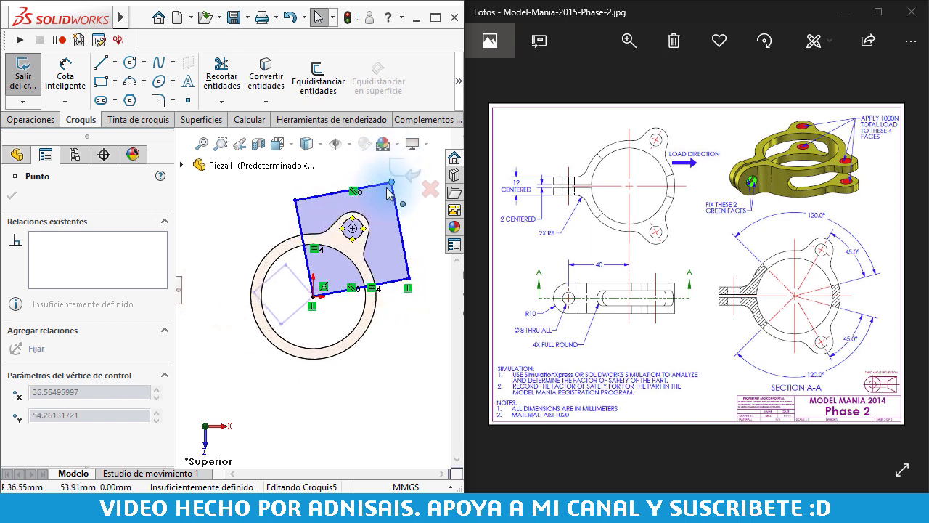
scroll(358, 230, "down", 2)
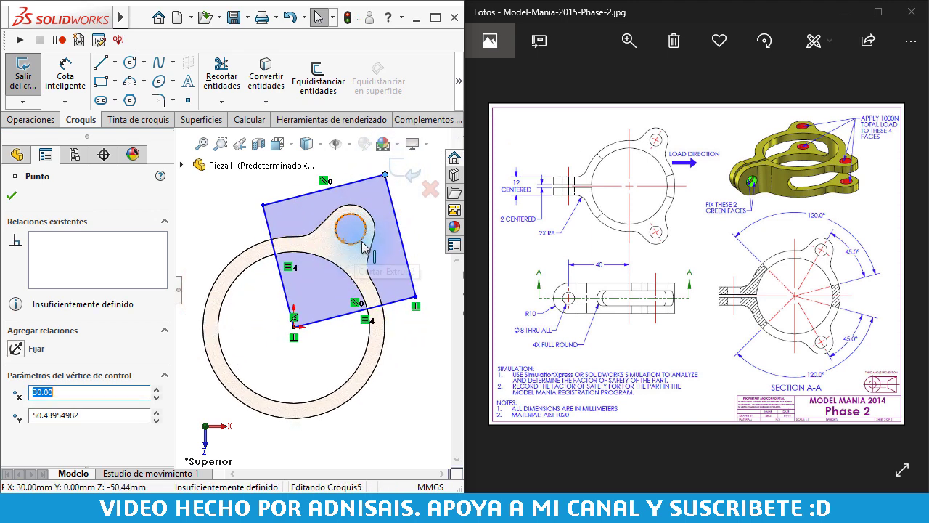
left_click(407, 238)
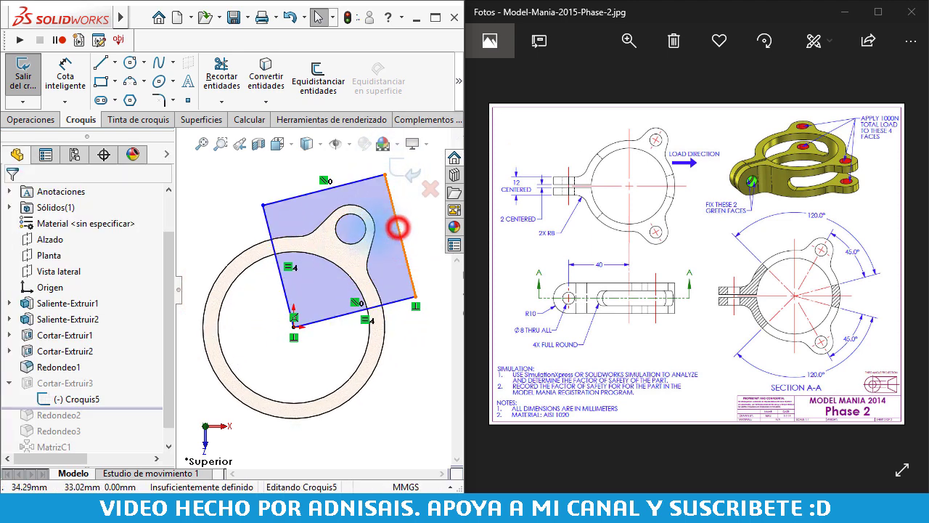
Make the square's right and top sides tangent to the ear's arc
left_click(398, 228)
left_click(374, 214, "ctrl")
left_click(414, 161)
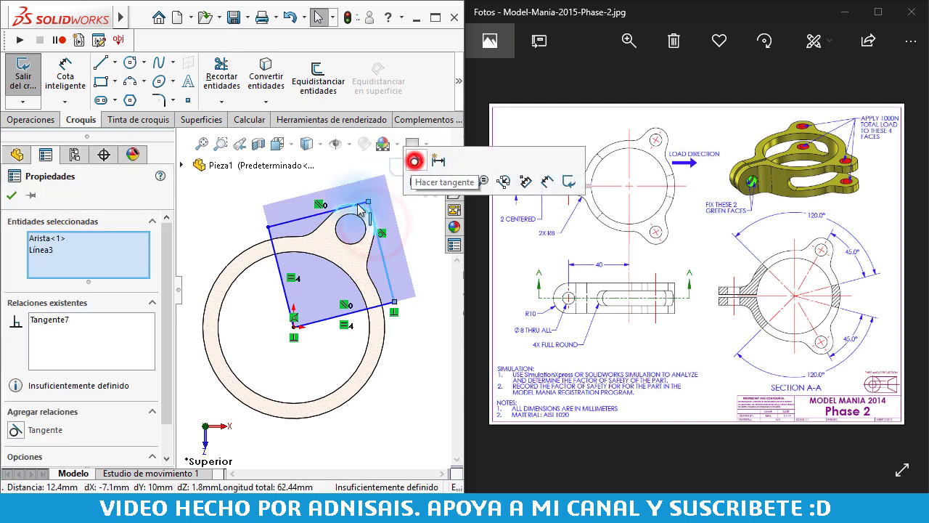
left_click(284, 201)
left_click(306, 216)
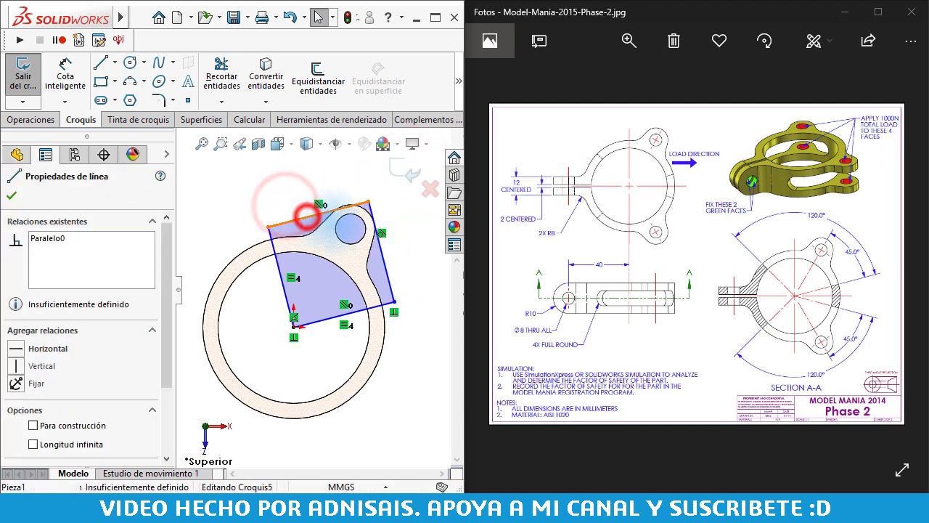
scroll(307, 217, "down", 3)
scroll(320, 214, "down", 3)
left_click(345, 216, "ctrl")
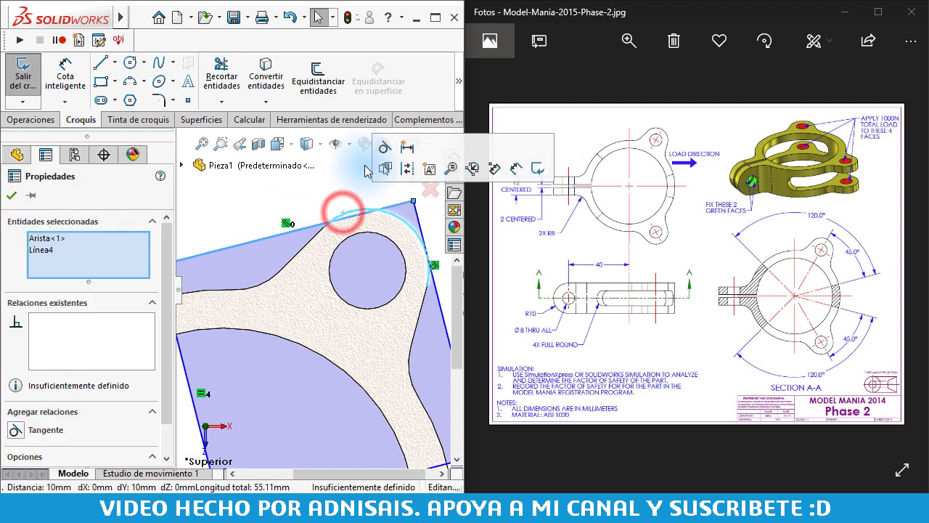
left_click(382, 149)
scroll(319, 319, "up", 3)
left_click(371, 377)
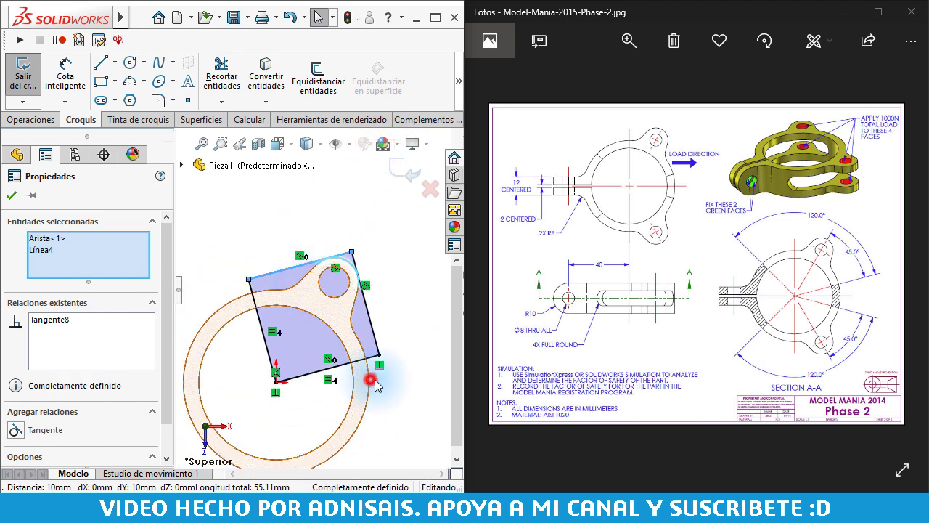
left_click_drag(383, 370, 273, 405)
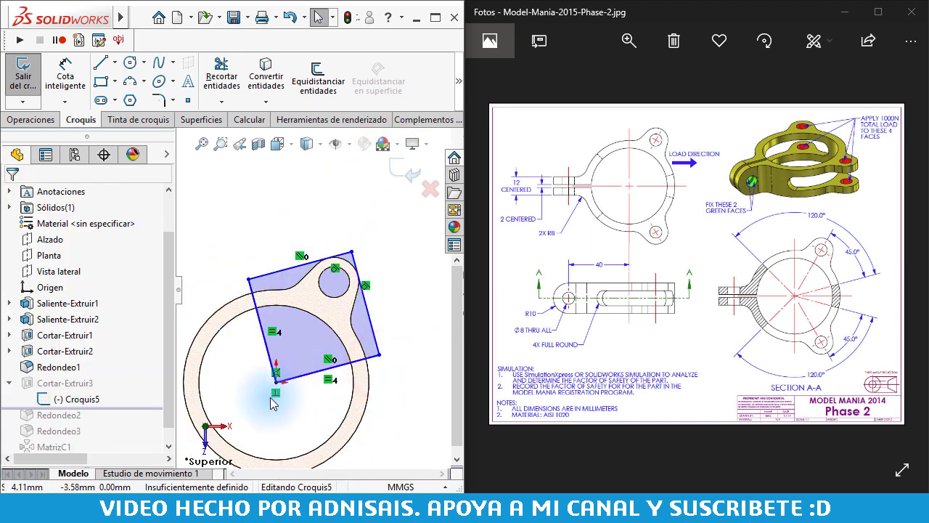
left_click(317, 408)
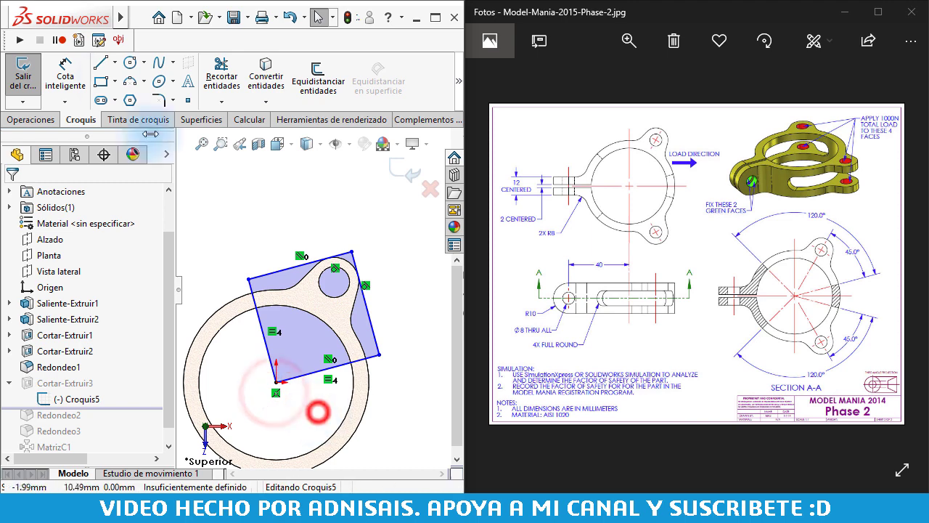
Draw a construction line from the ear hole centre to the origin
left_click(114, 63)
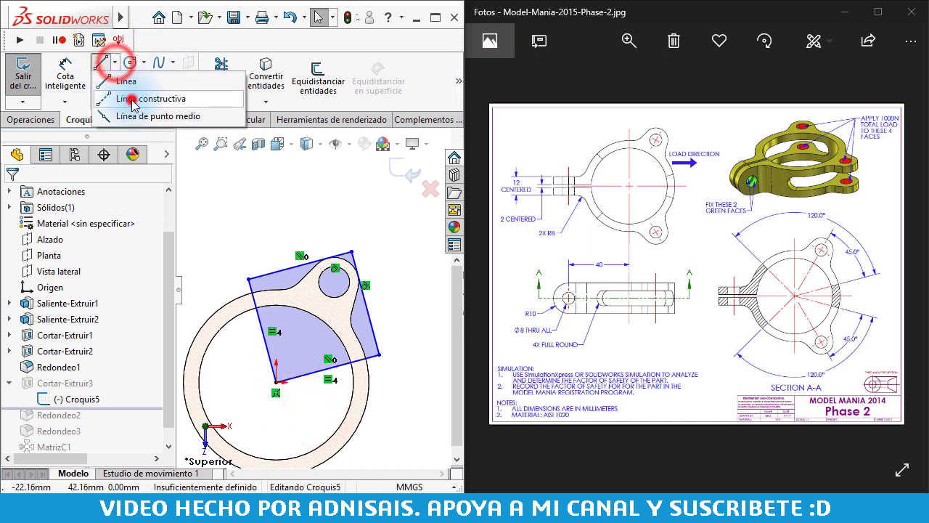
left_click(127, 95)
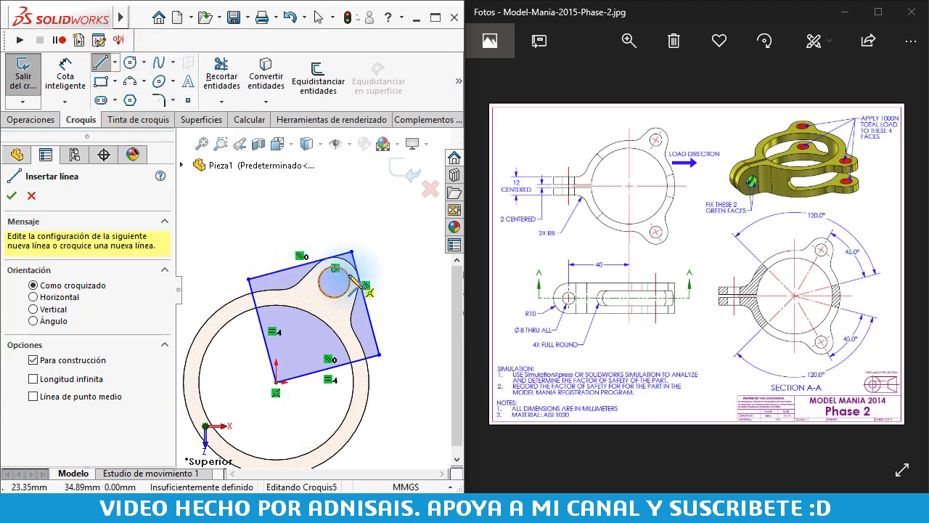
left_click(335, 281)
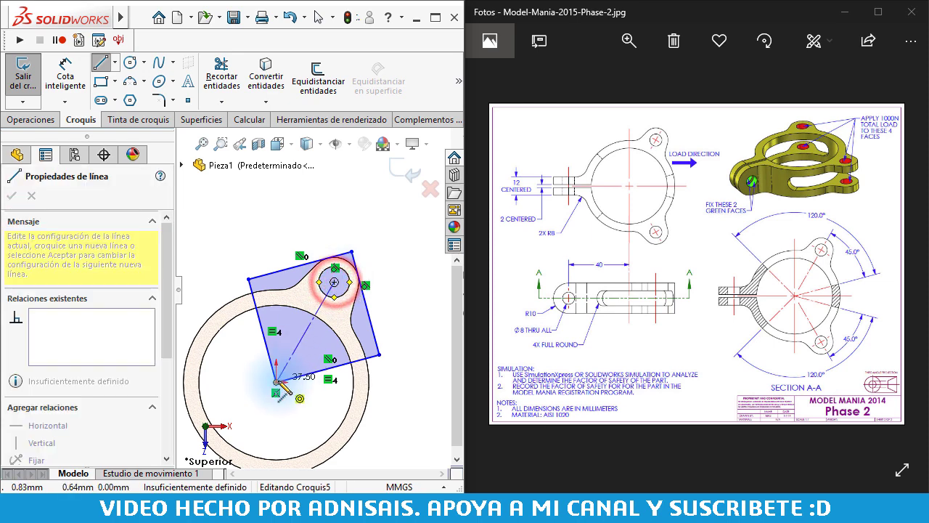
left_click(276, 381)
Dimension a 45° angle between the square's bottom side and the construction line
scroll(307, 396, "down", 2)
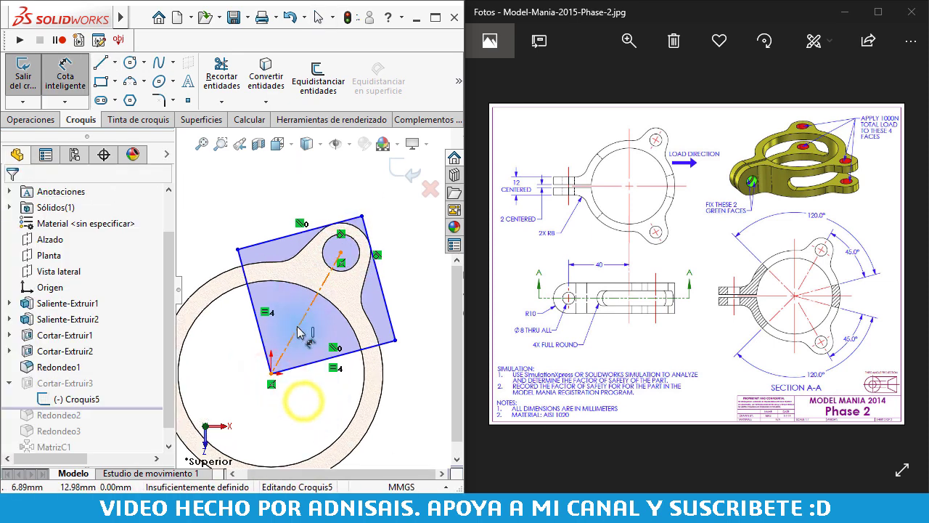
left_click(297, 326)
left_click(321, 361)
left_click(327, 332)
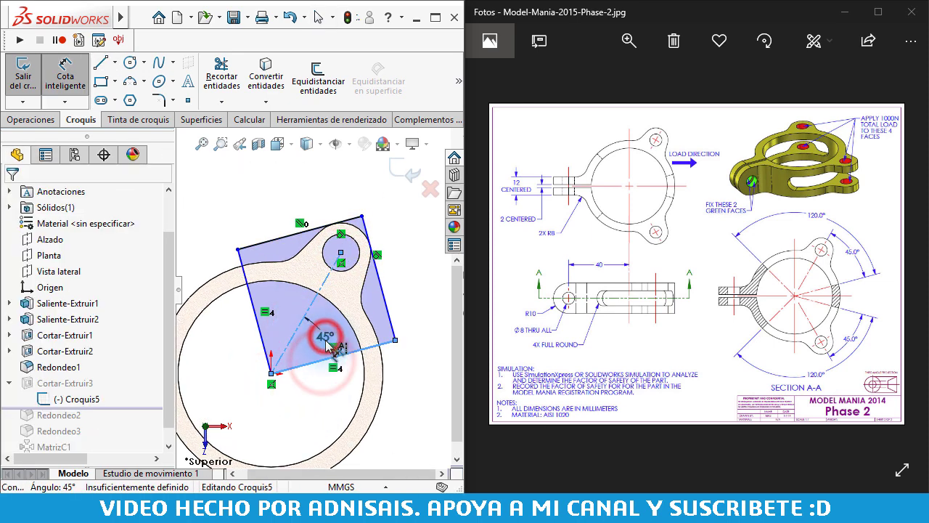
left_click(263, 317)
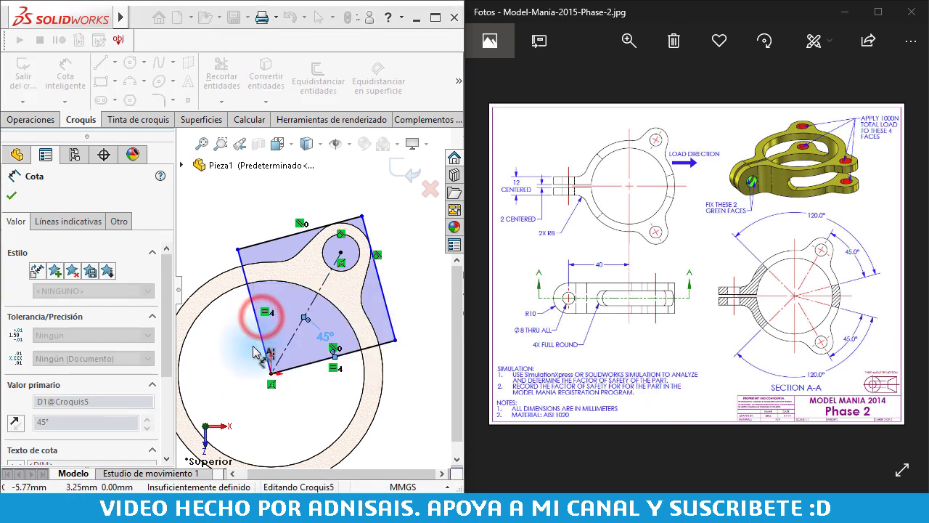
Add a 120° angle between the square's left side and the construction line
left_click(261, 334)
left_click(295, 366)
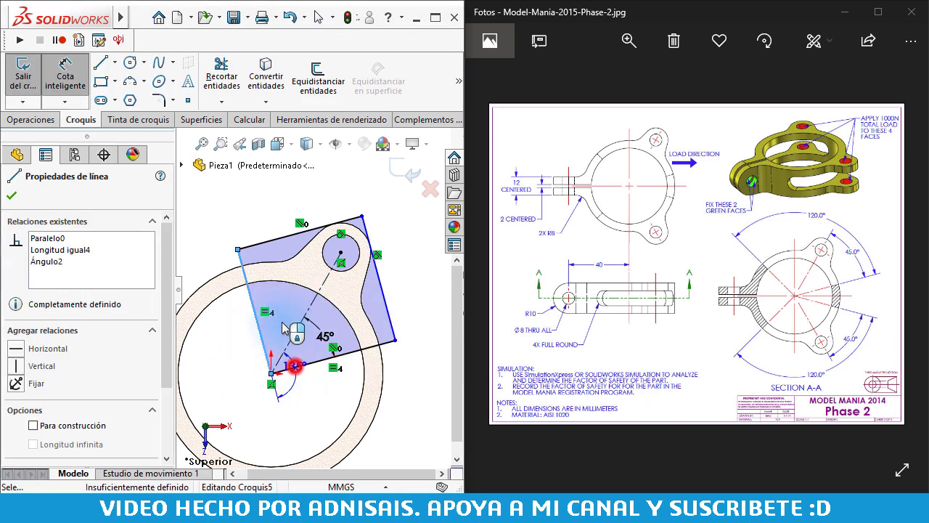
left_click(282, 314)
left_click(291, 315)
type("120")
key("Return")
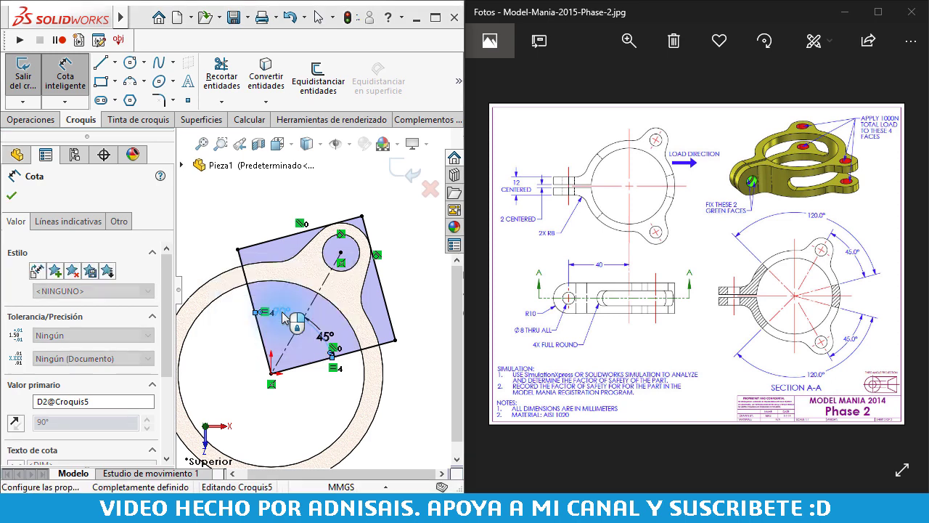
scroll(345, 292, "up", 2)
key("Escape")
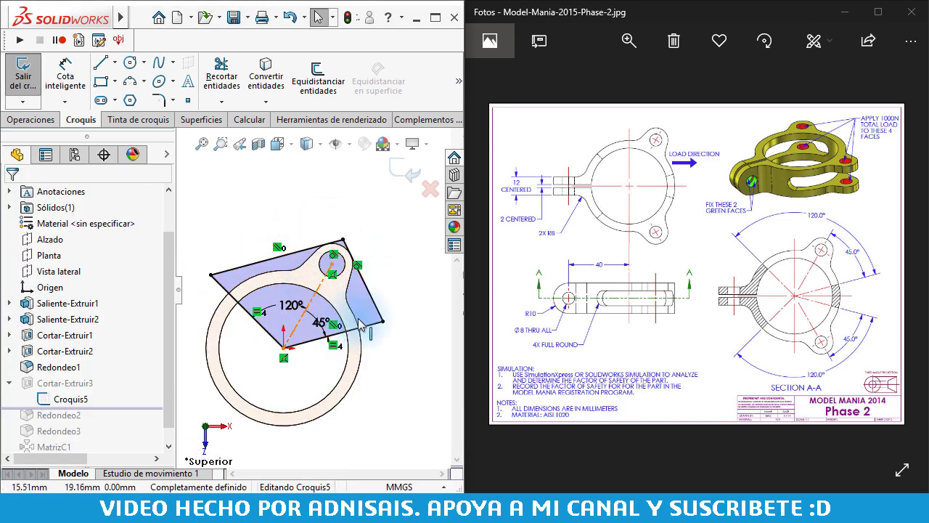
Exit Croquis5 so Cortar-Extruir3 rebuilds, slotting the ring wall at the repositioned ear
left_click(395, 165)
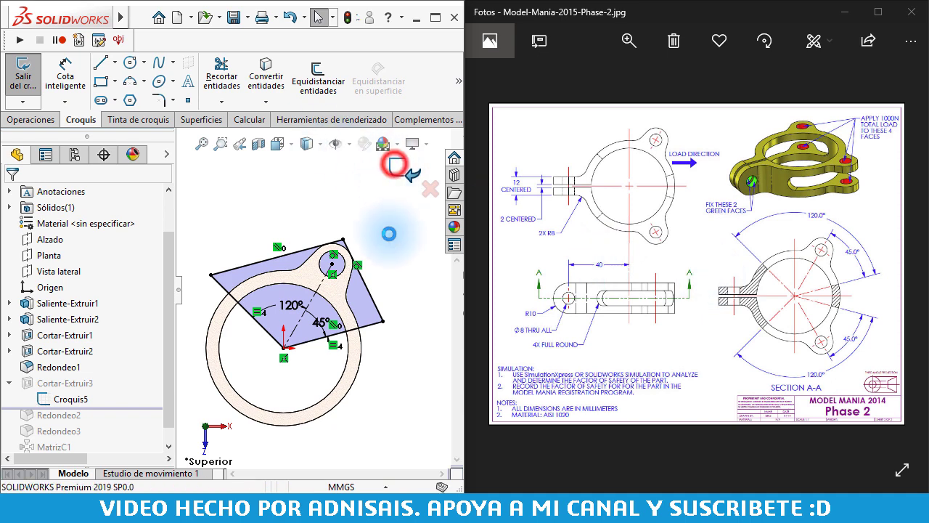
mouse_move(389, 234)
middle_mouse_down()
mouse_move(244, 269)
mouse_move(280, 310)
middle_mouse_up()
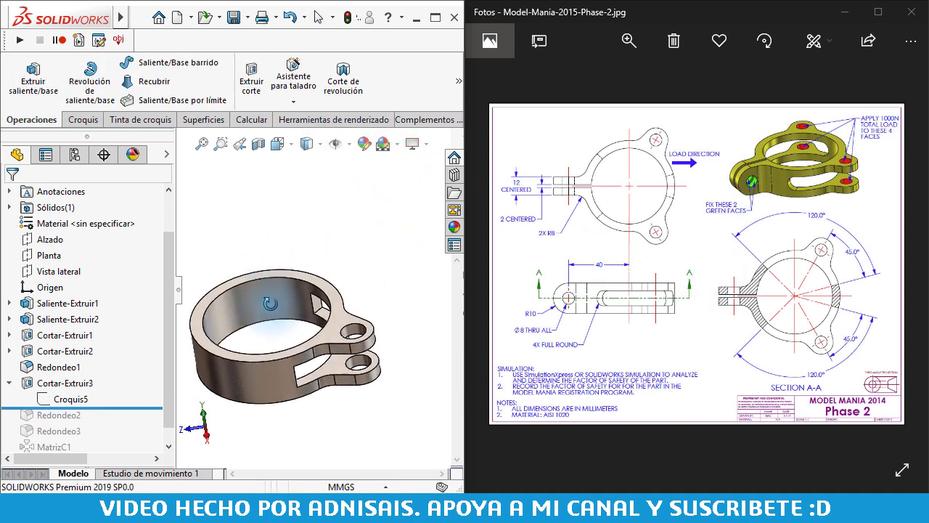
left_click(11, 384)
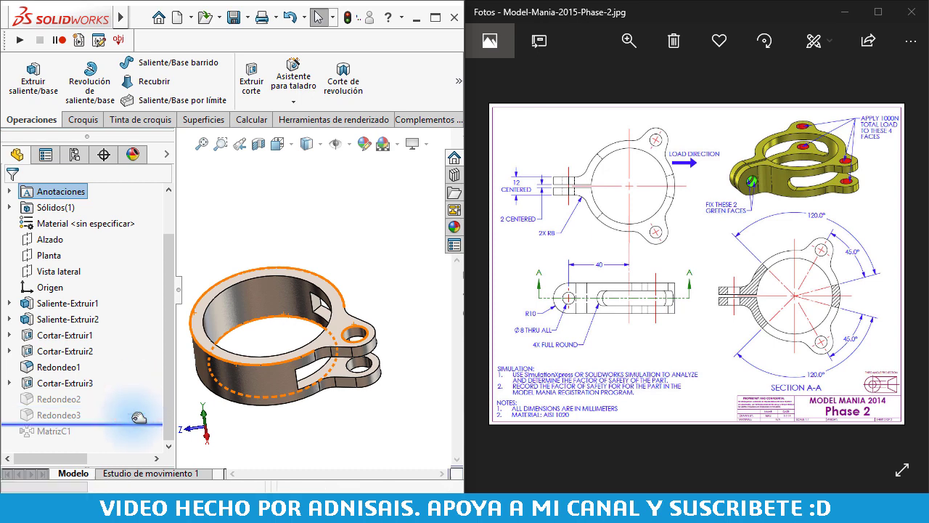
Roll the part forward past Redondeo3 to restore the Redondeo2 and Redondeo3 fillets
left_click_drag(138, 418, 138, 420)
left_click(315, 260)
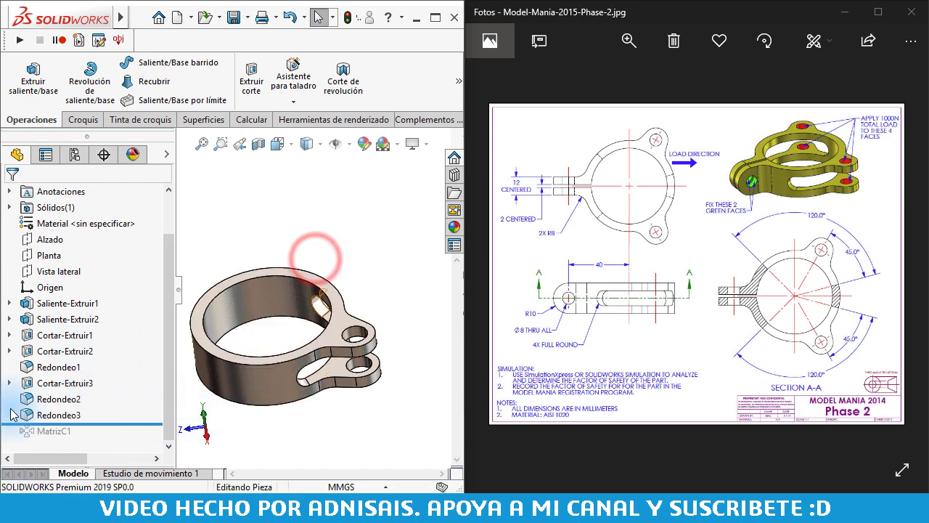
mouse_move(269, 373)
middle_mouse_down()
mouse_move(206, 352)
mouse_move(197, 374)
middle_mouse_up()
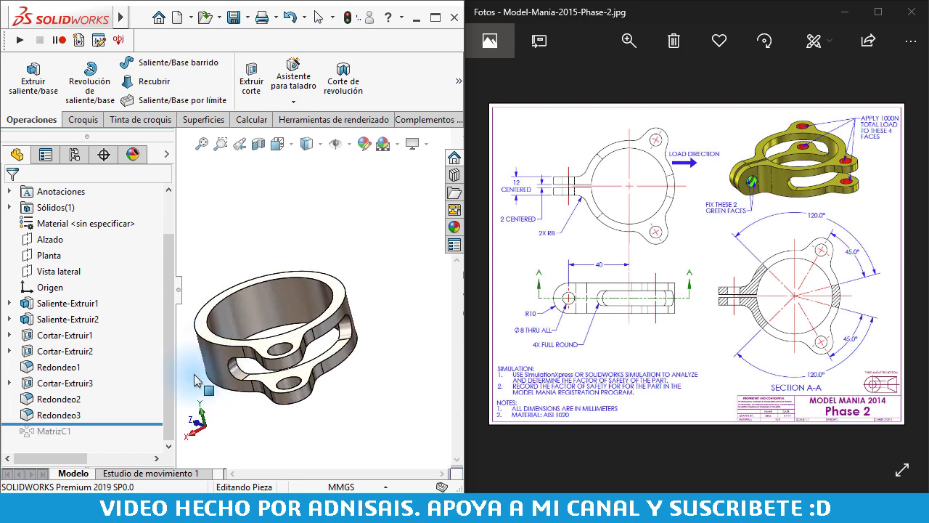
left_click(62, 415)
left_click(243, 417)
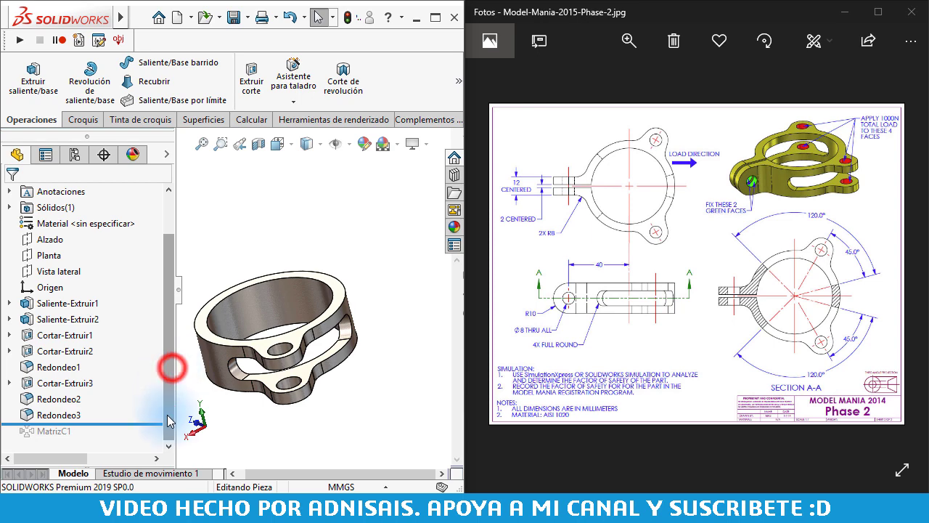
Roll forward to include MatrizC1 and delete the circular pattern
left_click(122, 424)
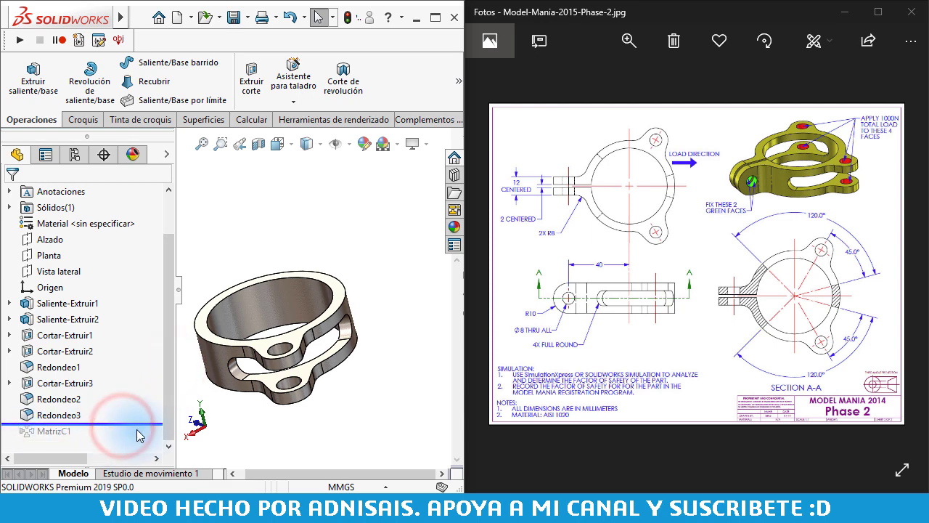
left_click_drag(138, 439, 44, 434)
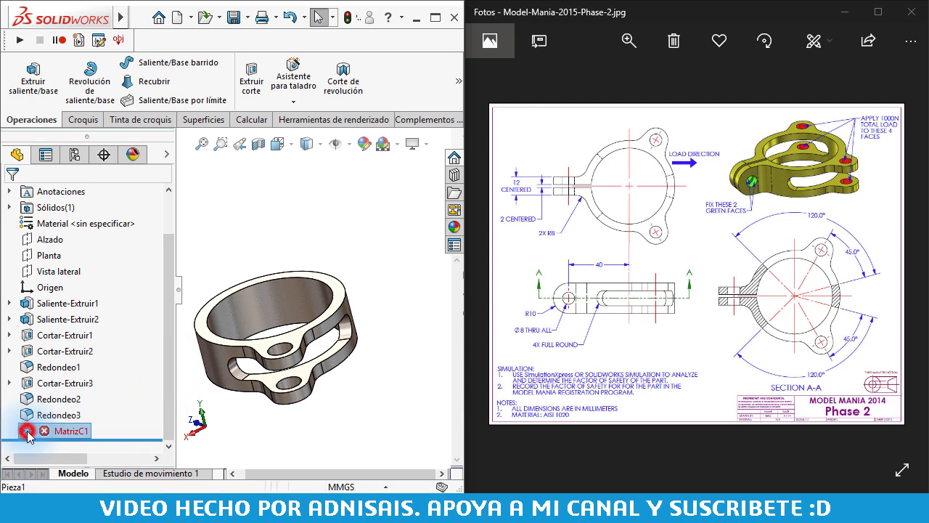
key("Delete")
key("Return")
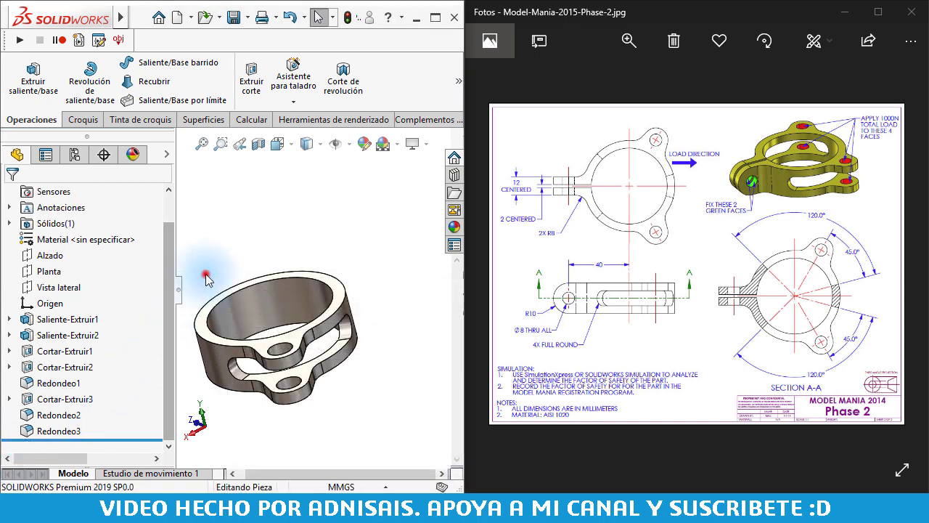
Select the Alzado plane and start a Simetría mirror about it
left_click(206, 279)
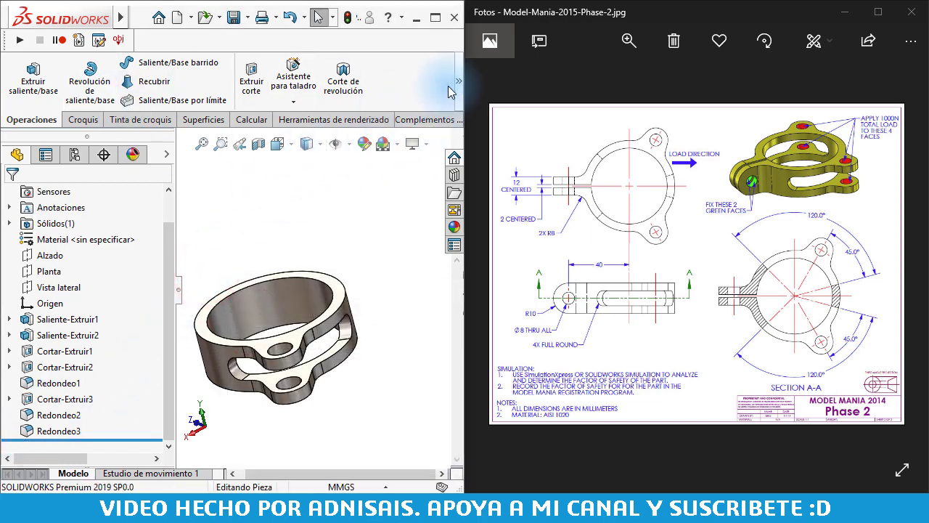
left_click(45, 255)
middle_click_drag(406, 304, 436, 330)
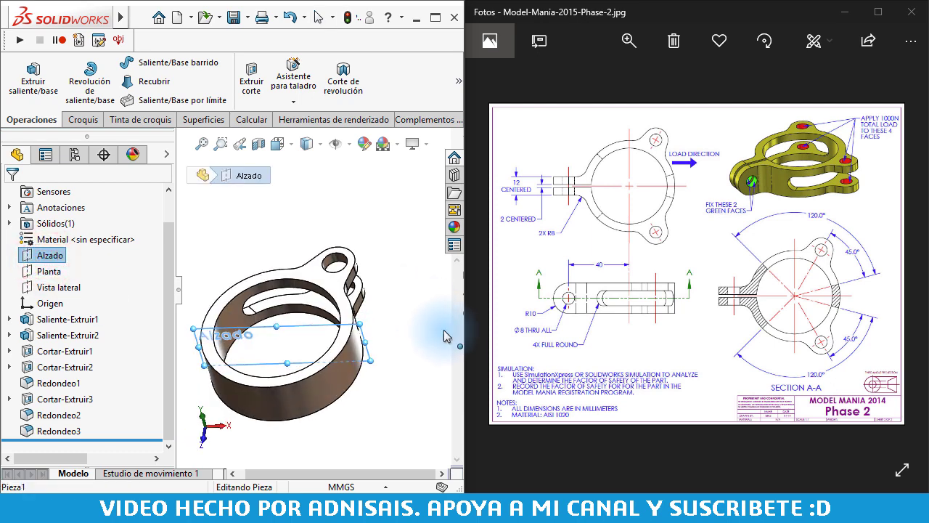
left_click(457, 98)
left_click(354, 161)
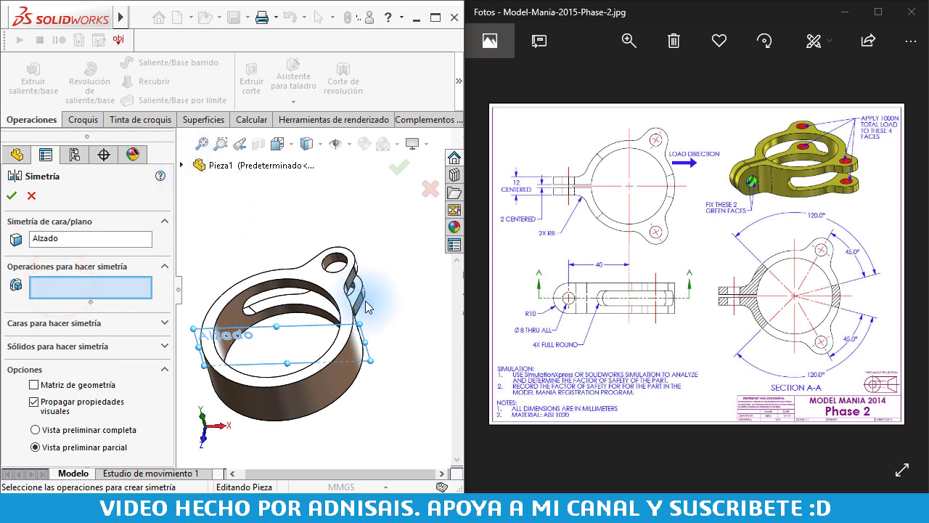
Add Saliente-Extruir2, Cortar-Extruir2, Redondeo1 and Cortar-Extruir3 to the mirror
scroll(349, 312, "down", 3)
left_click(343, 264)
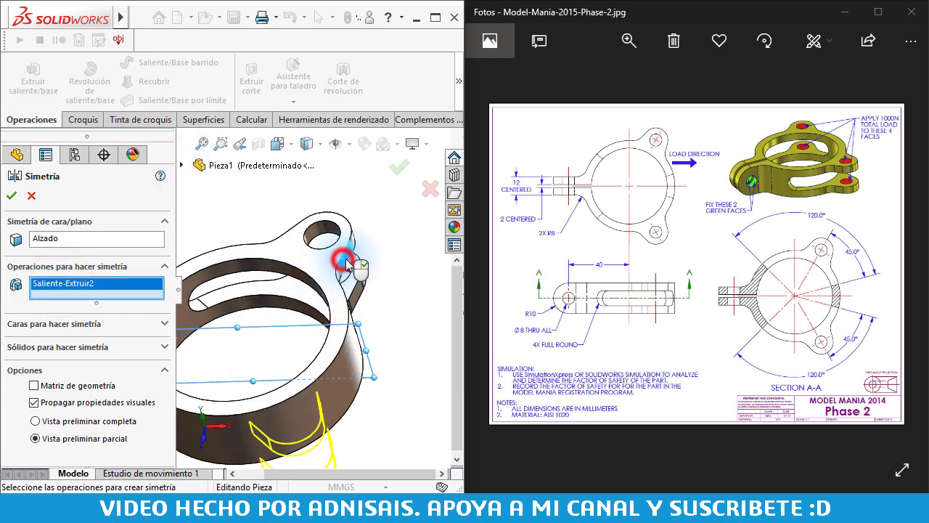
scroll(338, 264, "down", 3)
left_click(316, 203)
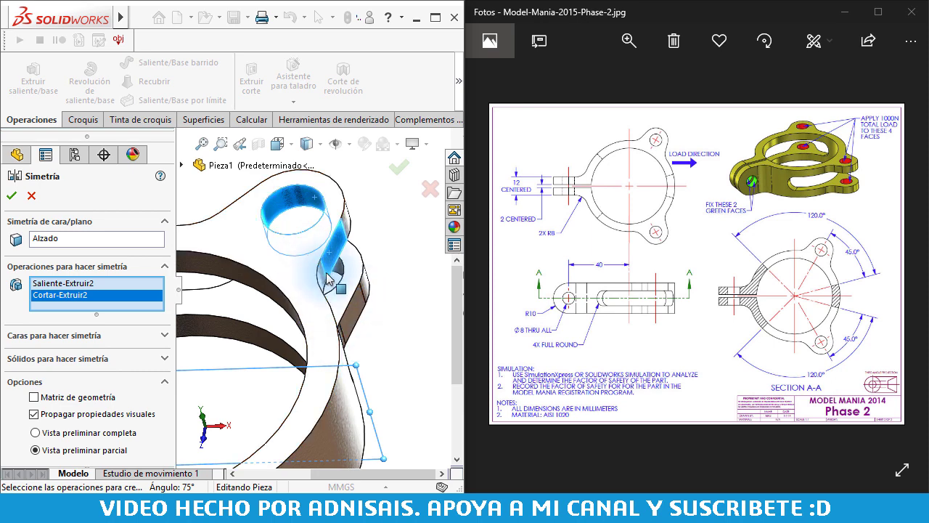
left_click(323, 278)
scroll(312, 276, "up", 3)
left_click(267, 305)
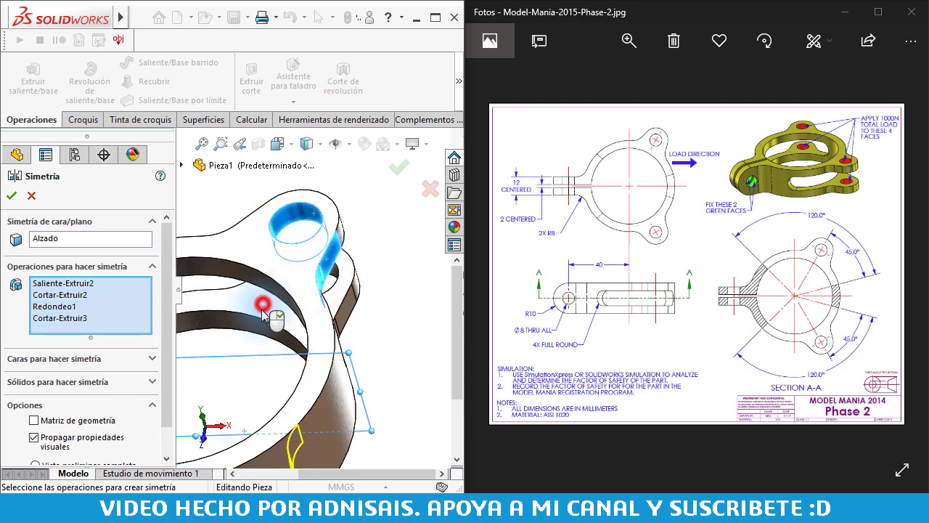
Add Redondeo2 and Redondeo3, then confirm to create Simetría1
scroll(221, 321, "down", 2)
left_click(197, 290)
scroll(290, 341, "down", 3)
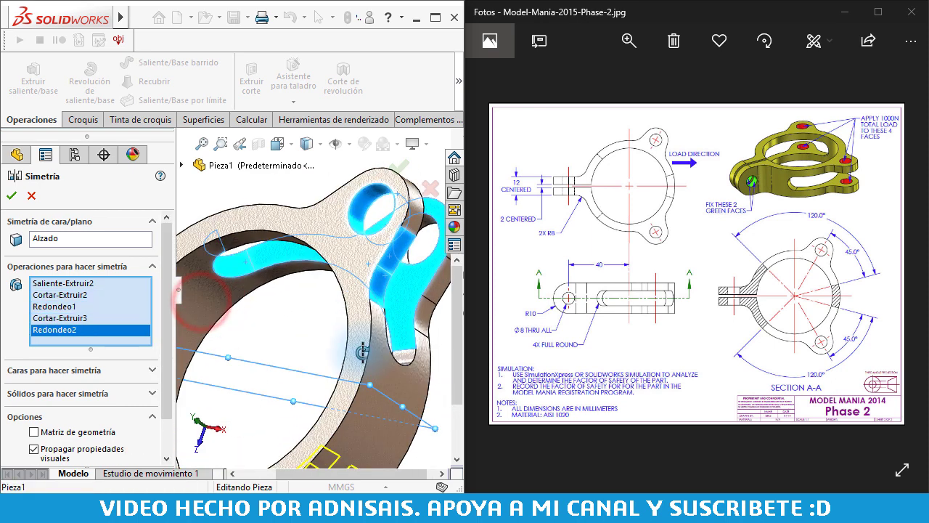
scroll(375, 387, "down", 2)
left_click(392, 385)
scroll(385, 373, "up", 3)
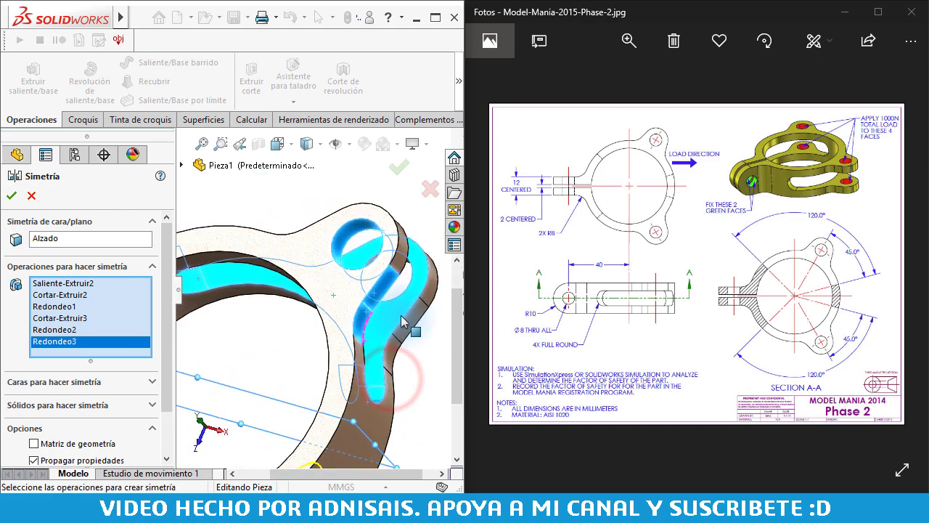
scroll(400, 317, "up", 2)
left_click(10, 197)
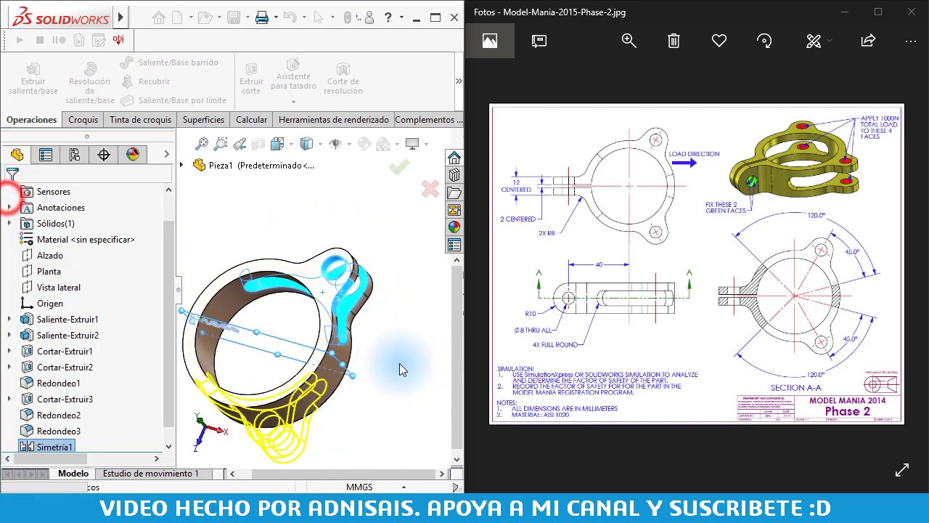
mouse_move(400, 369)
middle_mouse_down()
mouse_move(331, 342)
mouse_move(353, 315)
mouse_move(328, 292)
mouse_move(363, 326)
mouse_move(332, 380)
mouse_move(355, 410)
middle_mouse_up()
Zoom and pan the reference drawing to the lug's side view and its R8, R10 and 40 dimensions
middle_click_drag(278, 341, 407, 313)
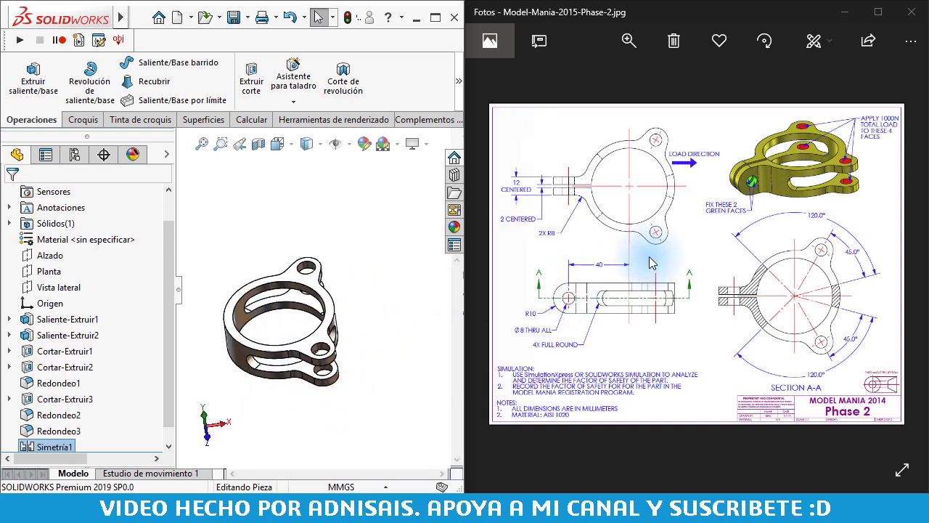
scroll(573, 304, "up", 3)
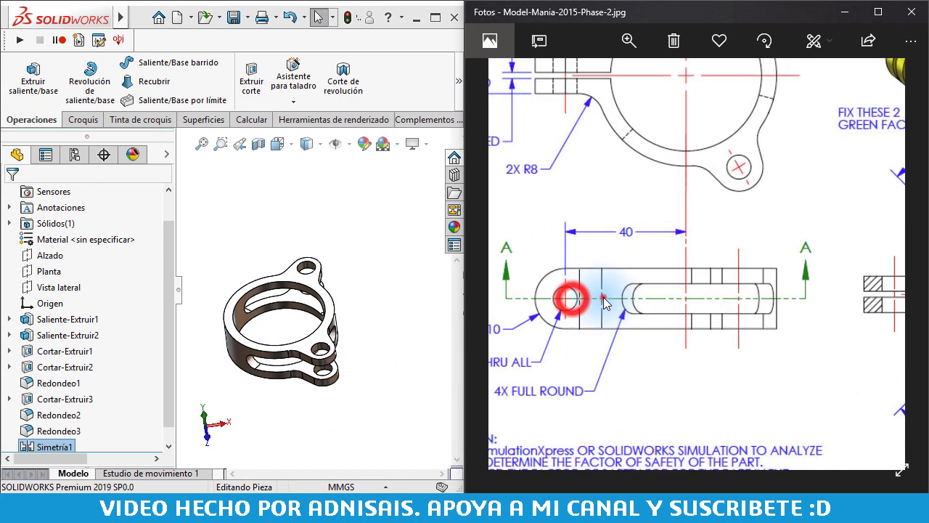
left_click_drag(571, 292, 626, 260)
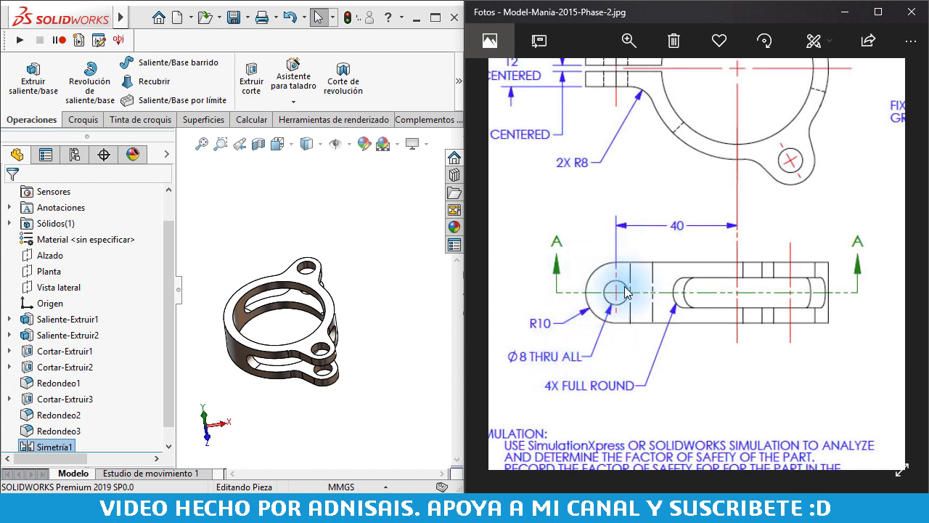
left_click_drag(649, 255, 717, 340)
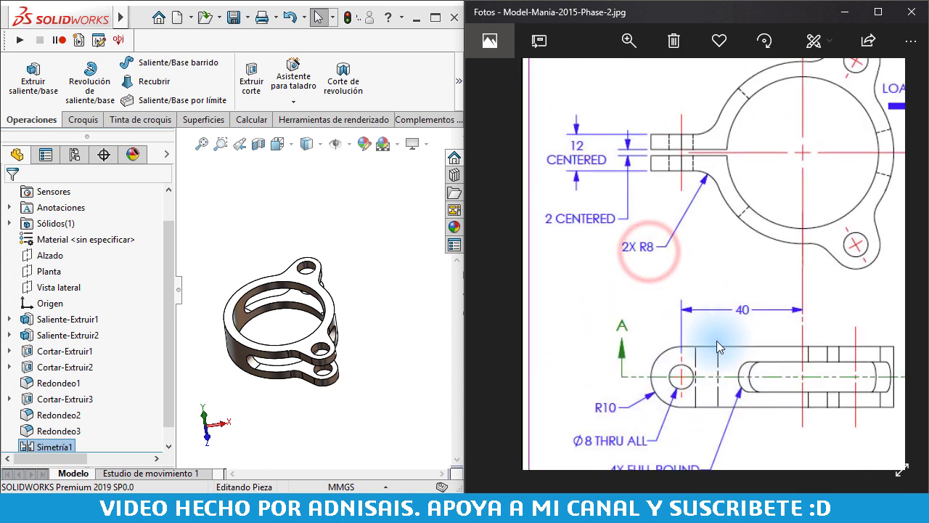
left_click(296, 218)
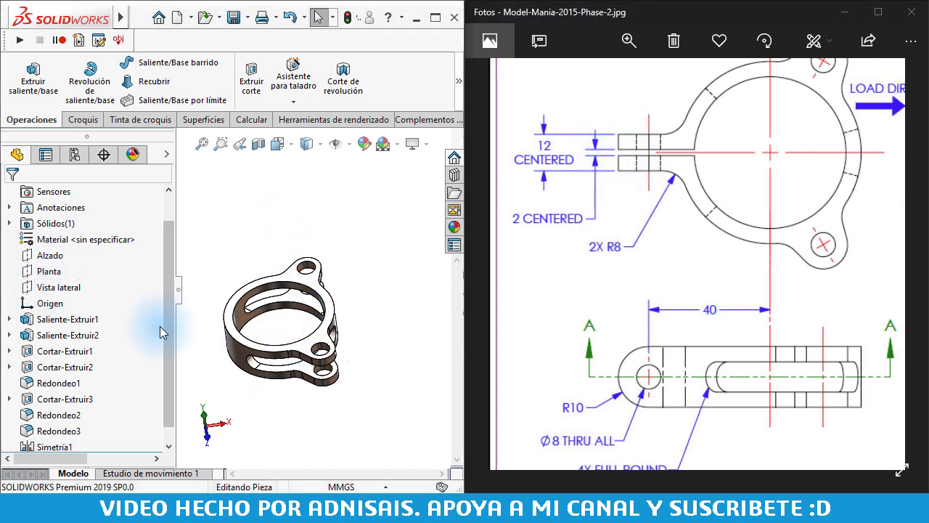
left_click_drag(167, 326, 166, 373)
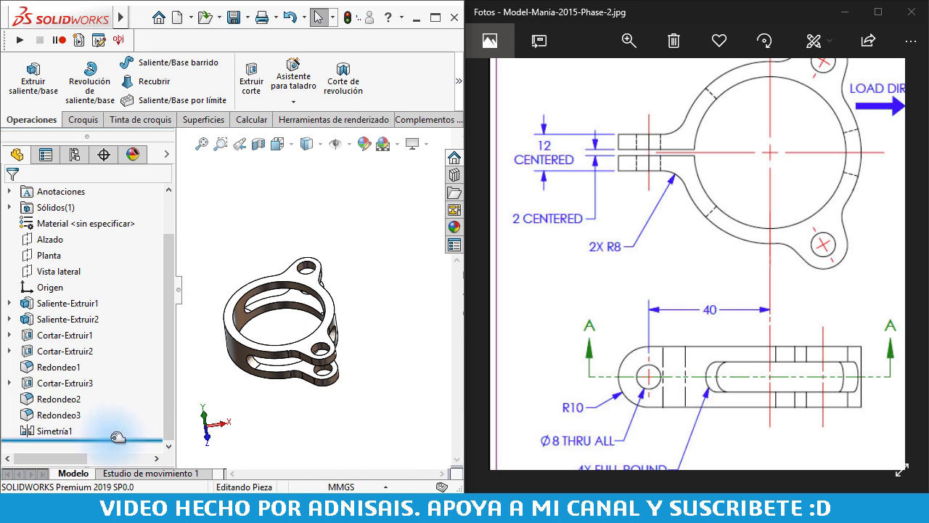
Roll the part back to just after Cortar-Extruir2 and start a sketch on Alzado
left_click_drag(116, 438, 129, 368)
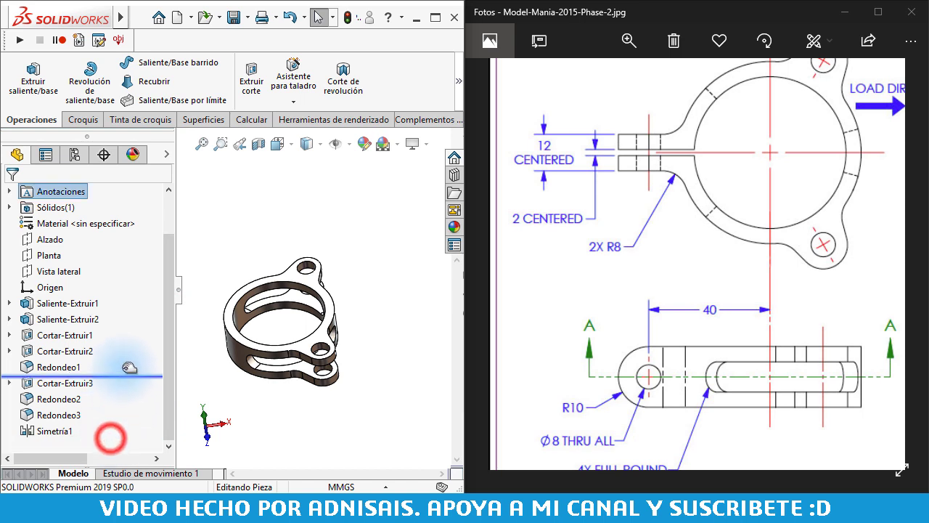
left_click(354, 427)
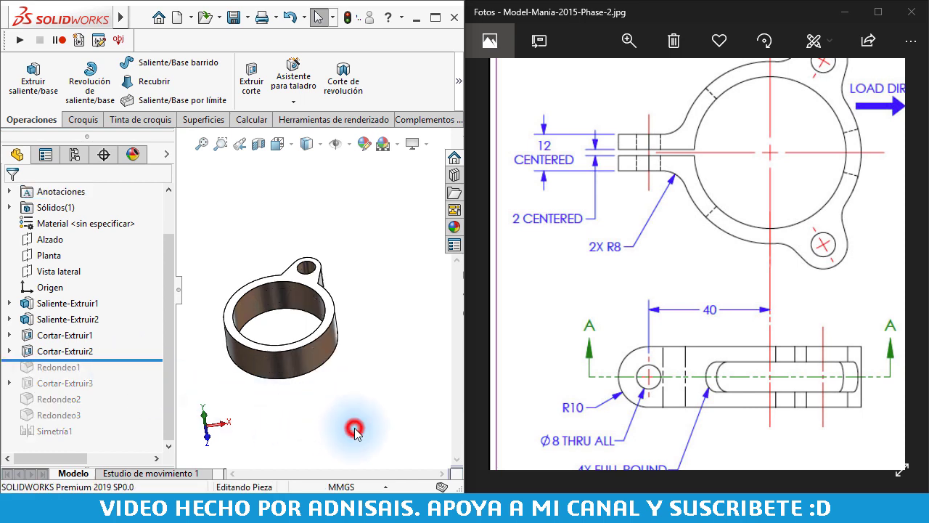
left_click(34, 239)
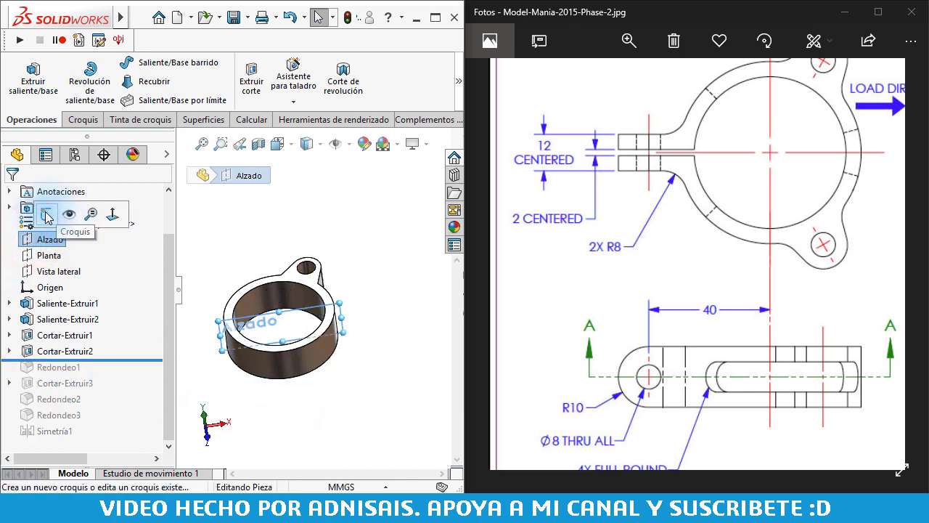
left_click(45, 207)
scroll(305, 317, "up", 3)
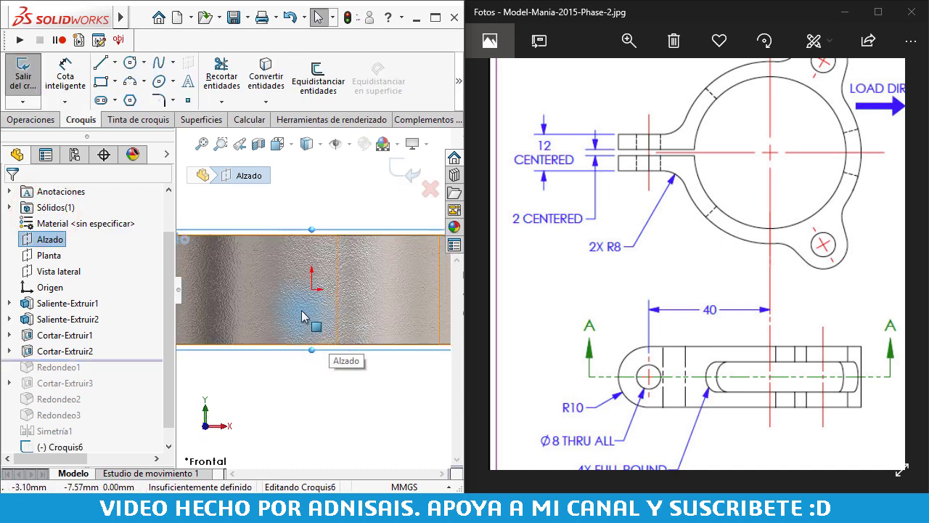
scroll(249, 323, "down", 2)
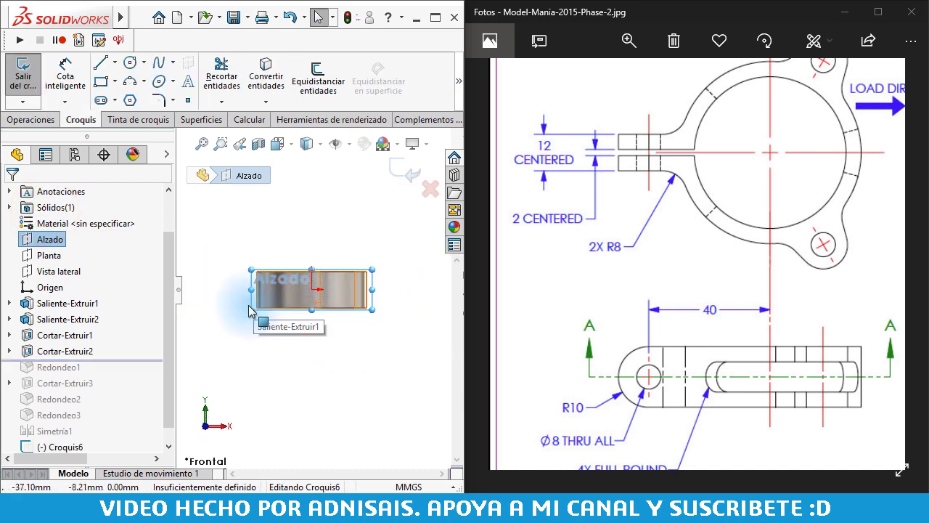
Switch the part display to wireframe with hidden lines for sketching
left_click(101, 64)
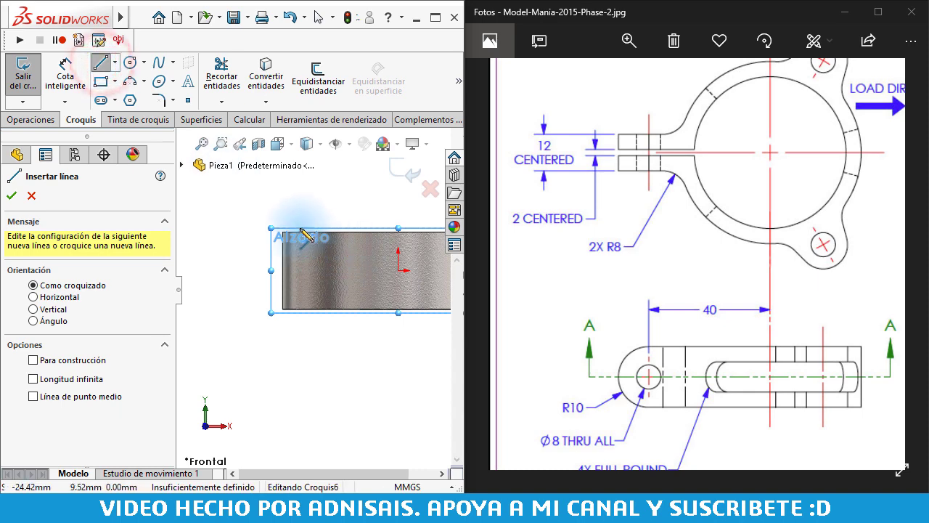
scroll(310, 240, "down", 2)
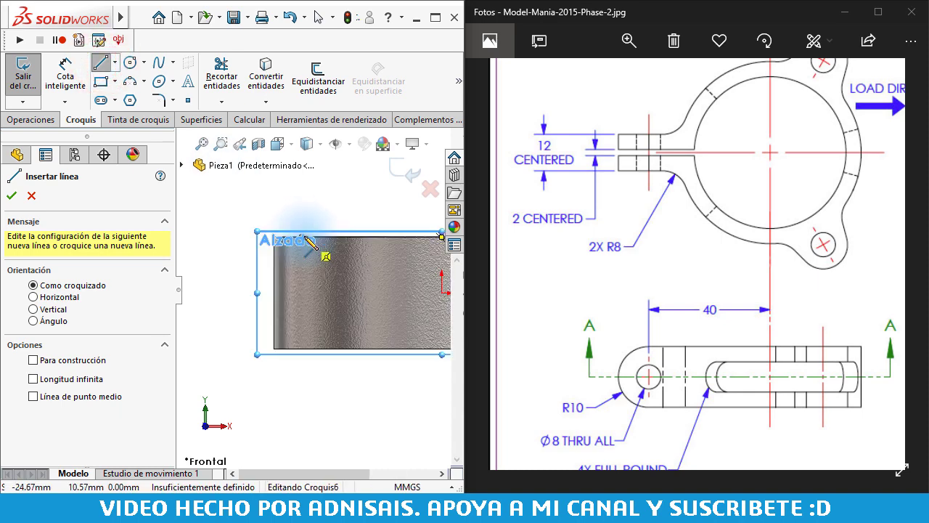
scroll(312, 248, "down", 3)
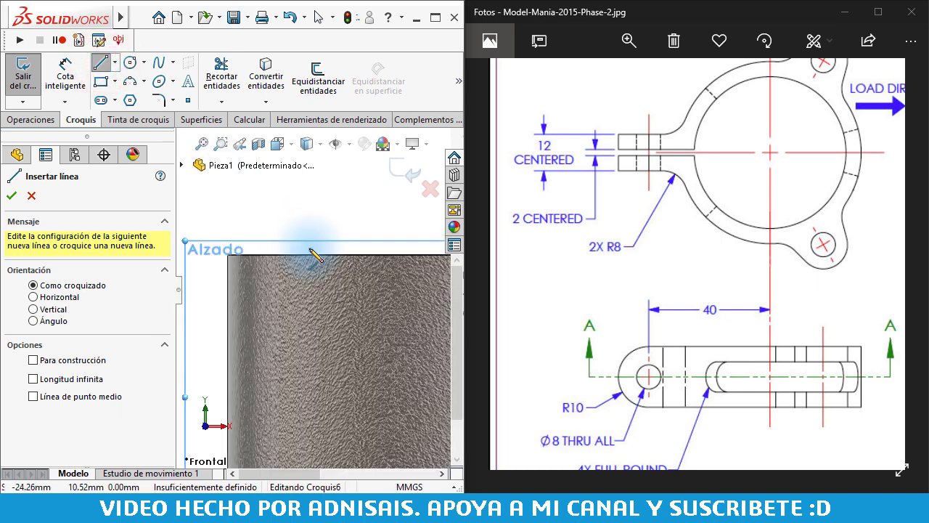
left_click(321, 146)
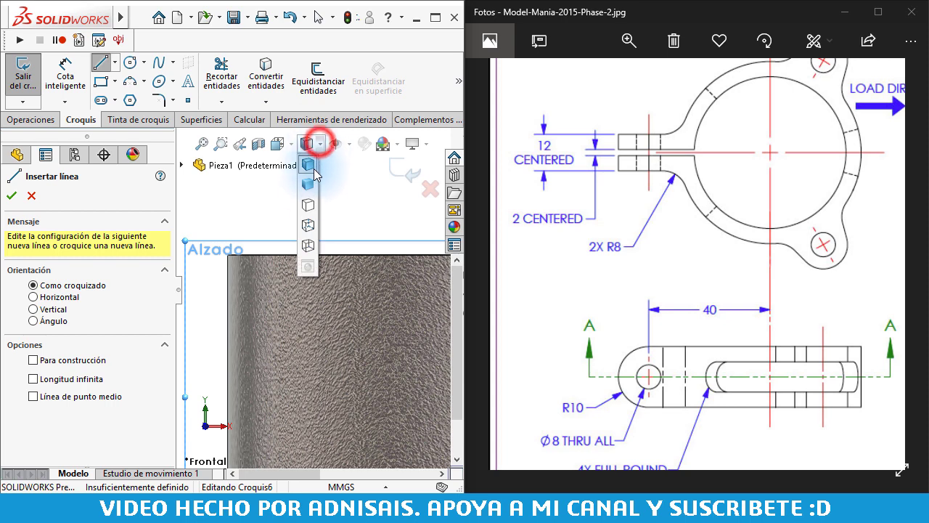
left_click(311, 227)
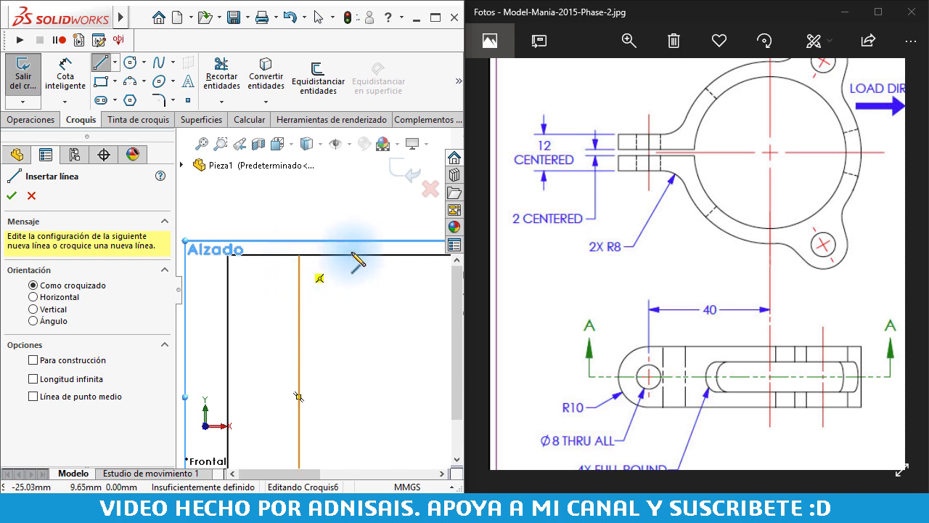
left_click(729, 140)
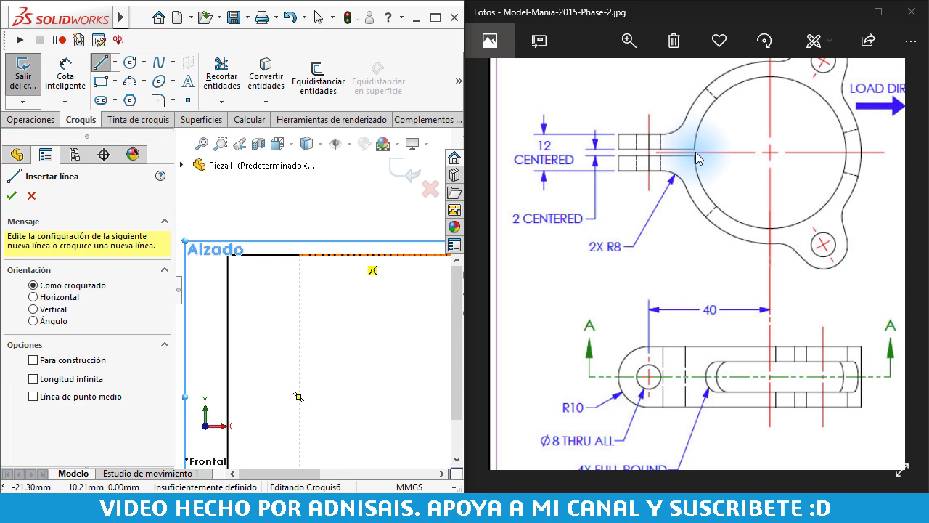
Draw the lug's top line, a tangent semicircular end arc, and the bottom line back
left_click(299, 256)
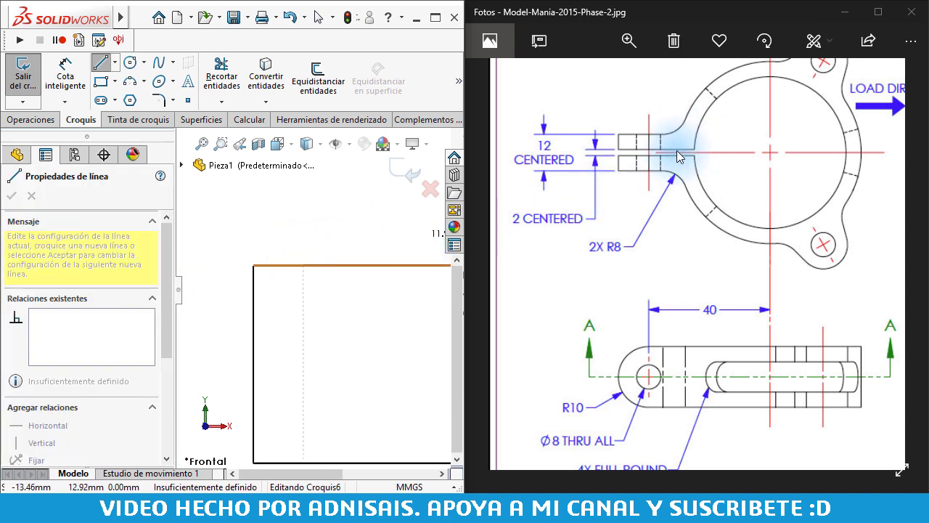
left_click(303, 265)
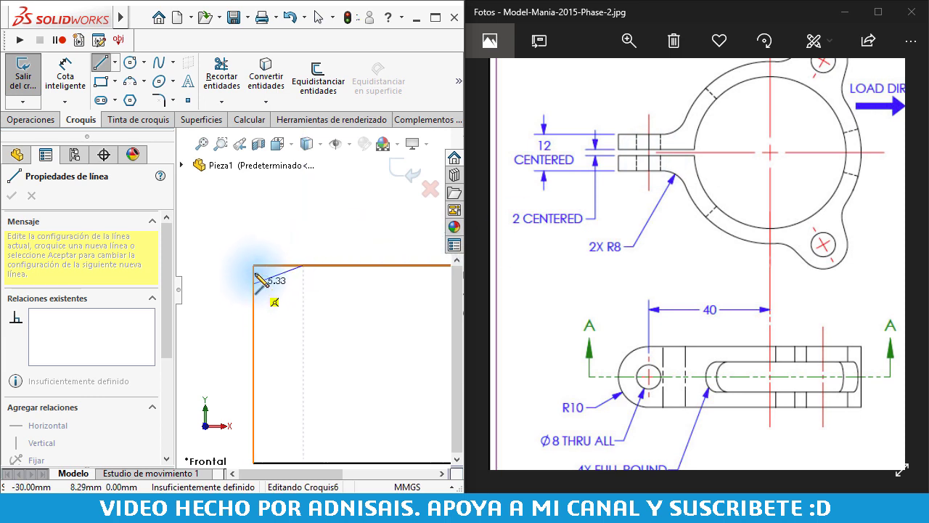
scroll(239, 283, "up", 3)
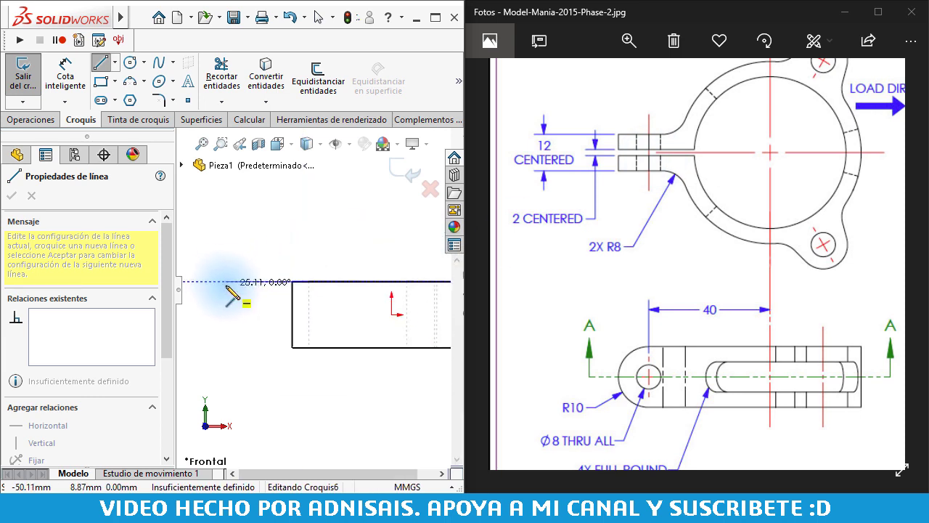
left_click(231, 281)
key("a")
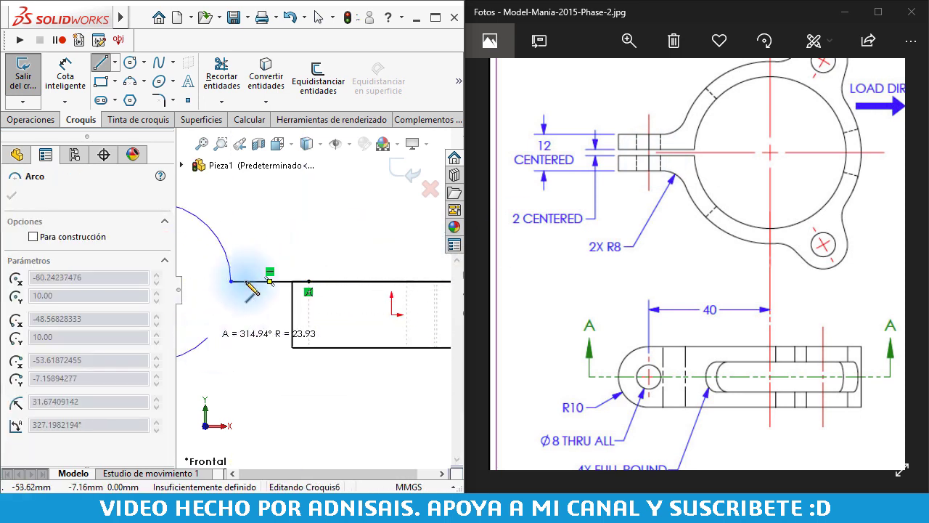
left_click(231, 350)
left_click(309, 348)
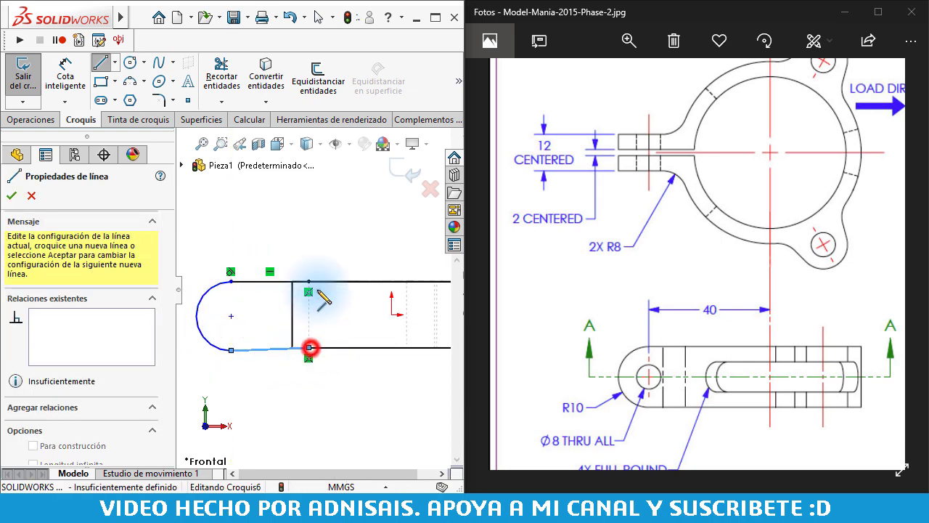
Close the lug profile and dimension the arc centre 40 mm from the origin
left_click(309, 280)
key("Escape")
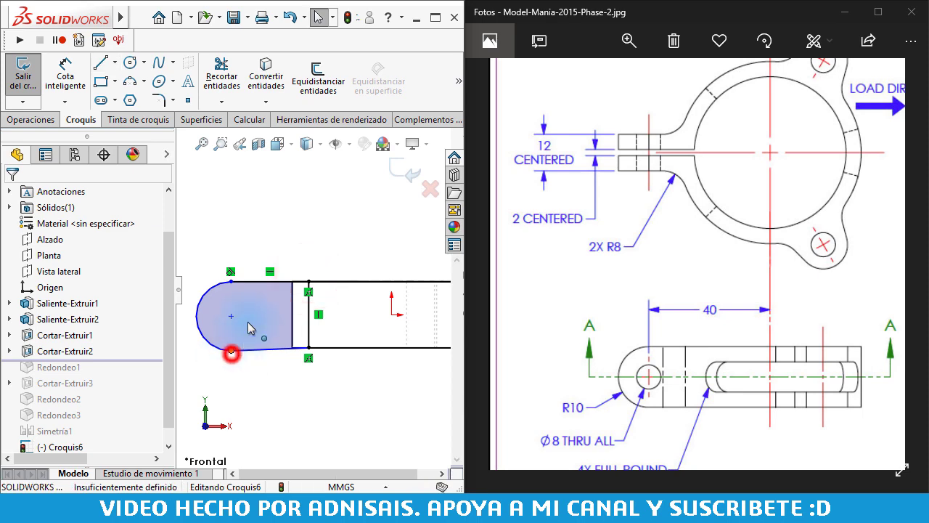
left_click(231, 351)
left_click(287, 244)
left_click(255, 346)
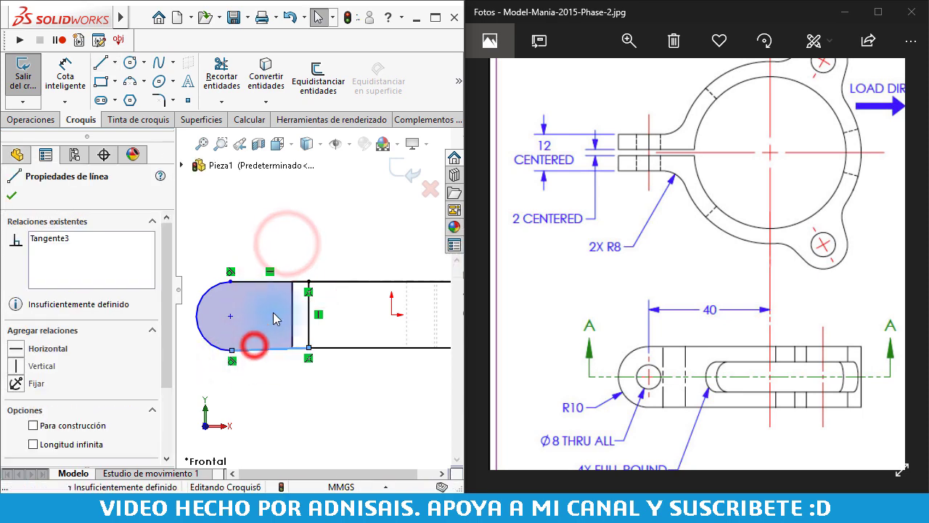
left_click(296, 273)
left_click(287, 212)
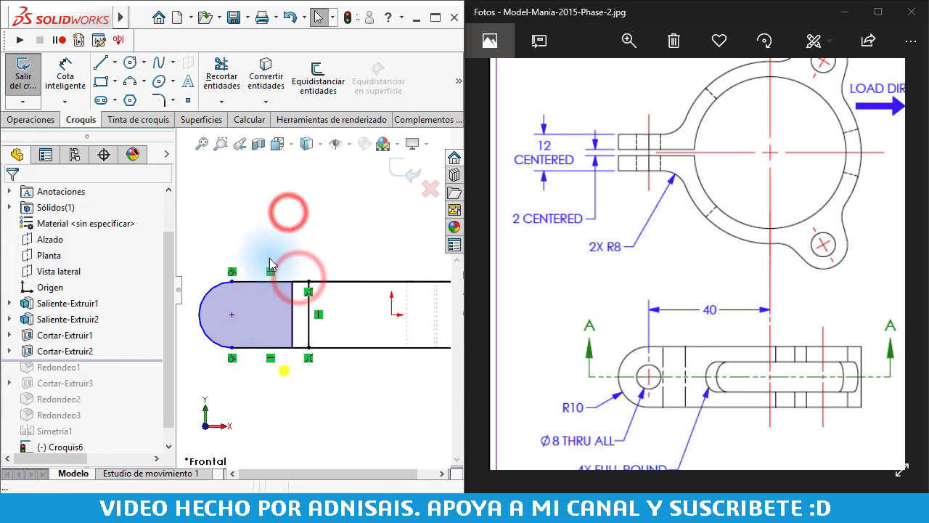
left_click(232, 314)
left_click(345, 395)
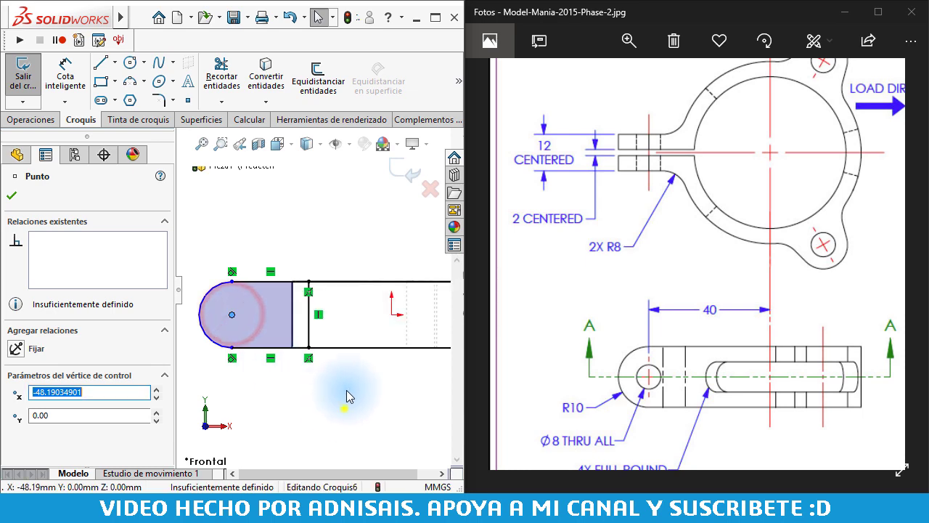
left_click(392, 314)
left_click(312, 404)
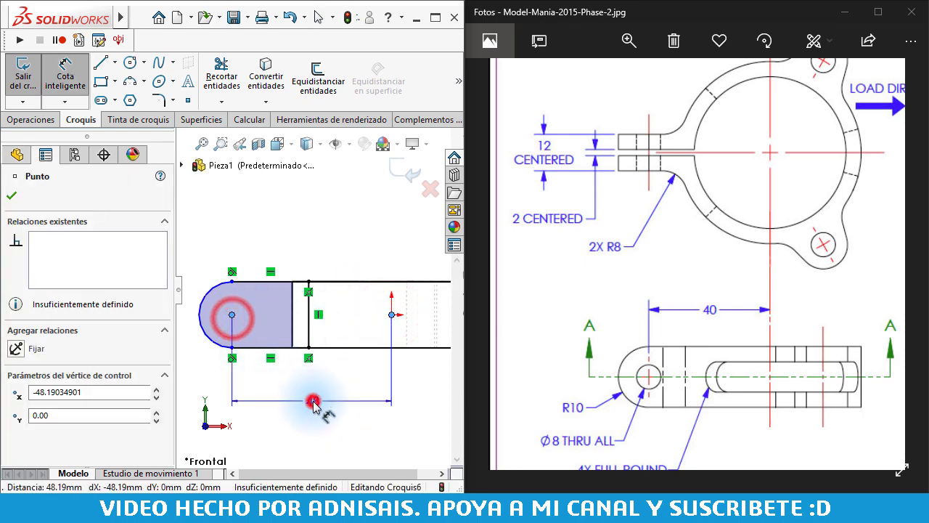
type("40")
key("Return")
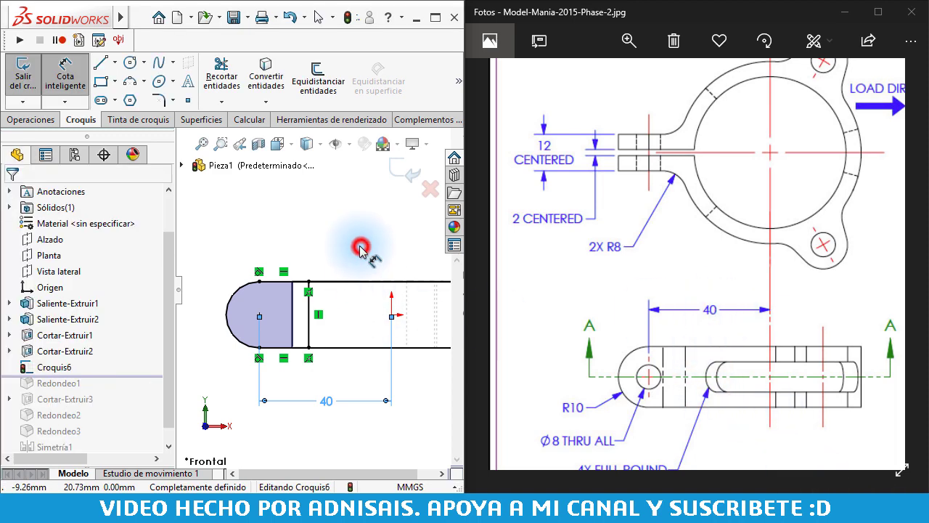
Draw a circle at the arc centre and dimension it Ø8 mm
right_click_drag(363, 249, 210, 212)
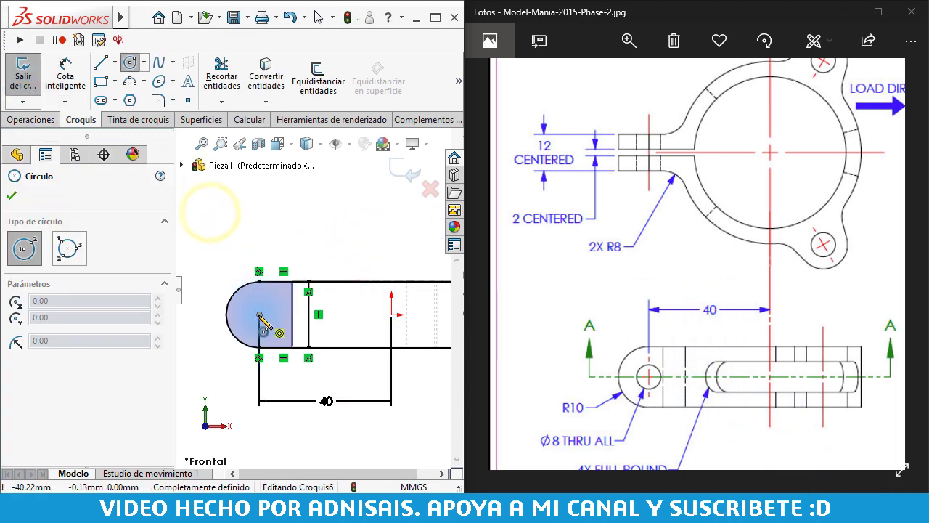
left_click_drag(259, 314, 271, 314)
right_click_drag(259, 383, 237, 424)
left_click(271, 315)
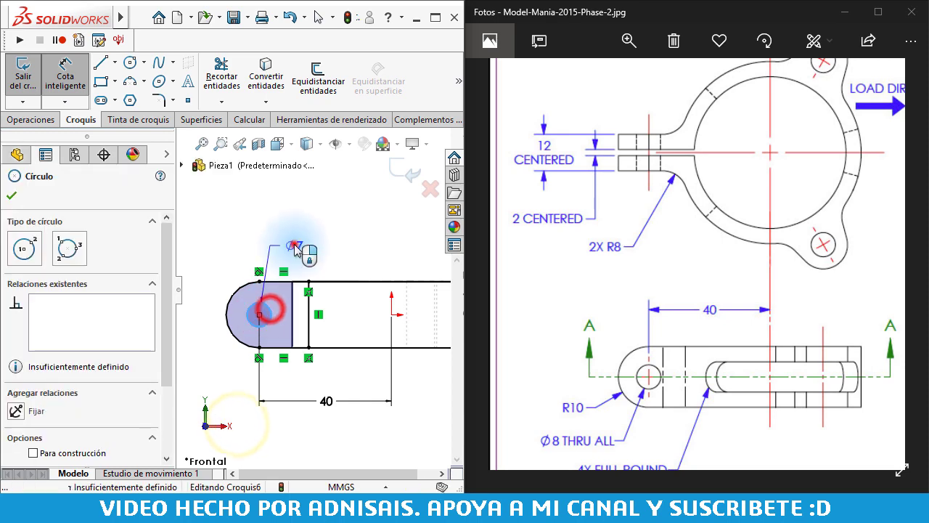
left_click(294, 244)
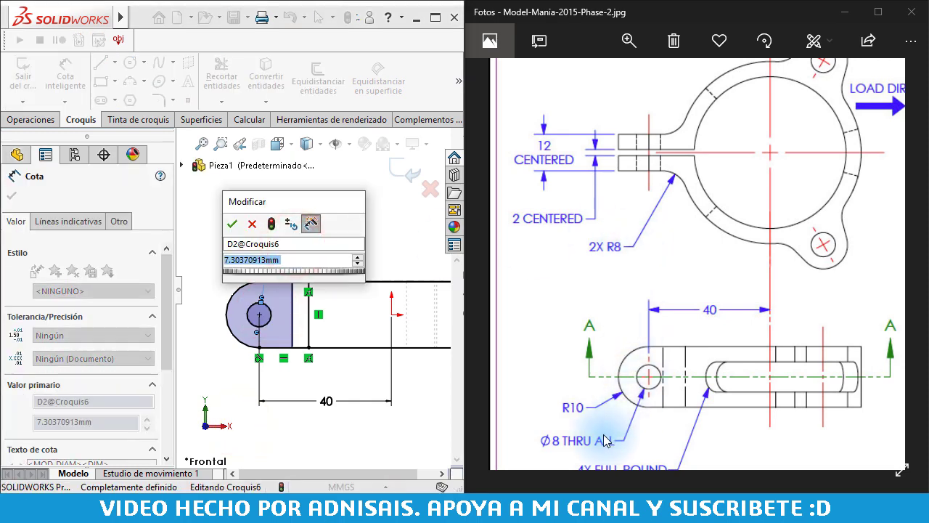
type("8")
key("Return")
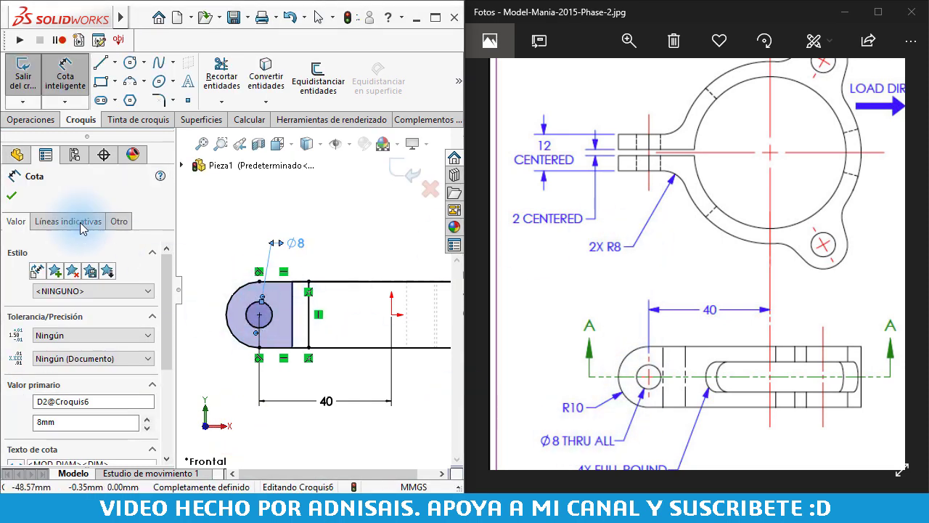
Extrude Croquis6 10 mm Mid Plane into Saliente-Extruir3 and switch to Shaded display
left_click(31, 119)
left_click(33, 79)
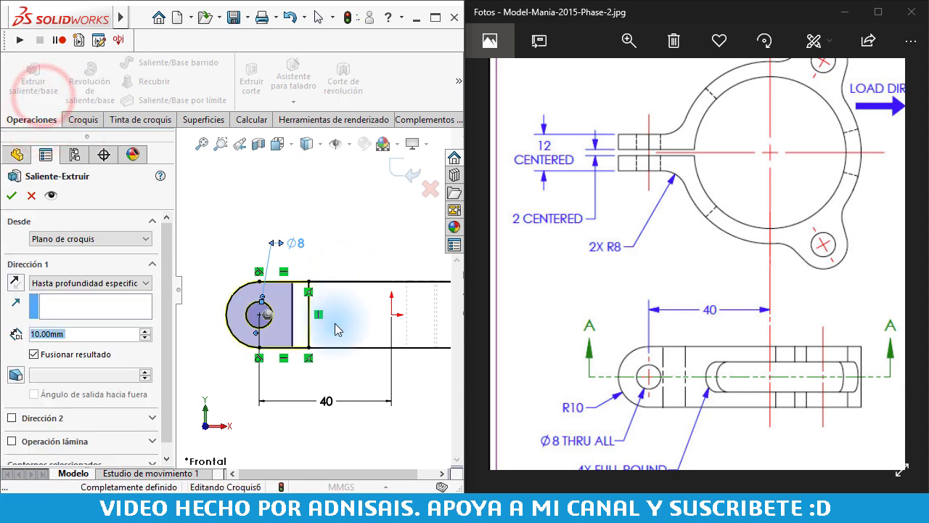
left_click(91, 283)
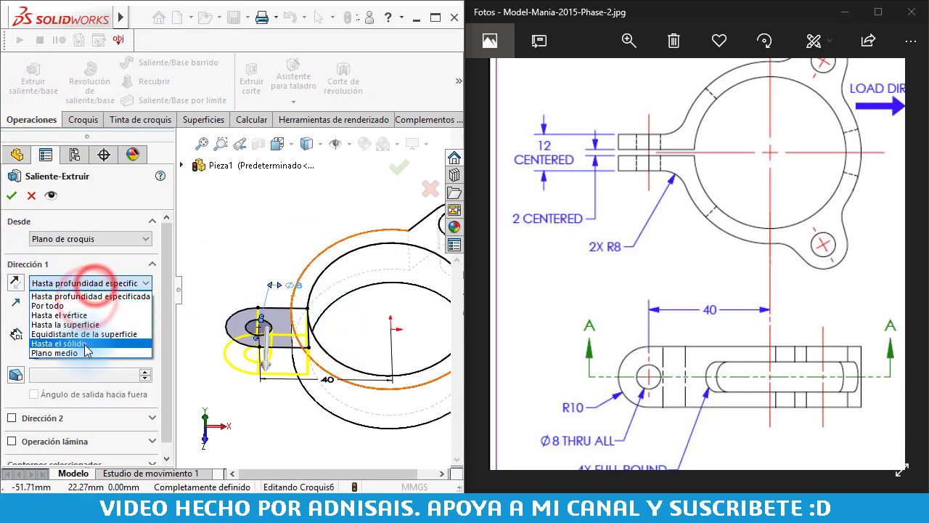
left_click(84, 355)
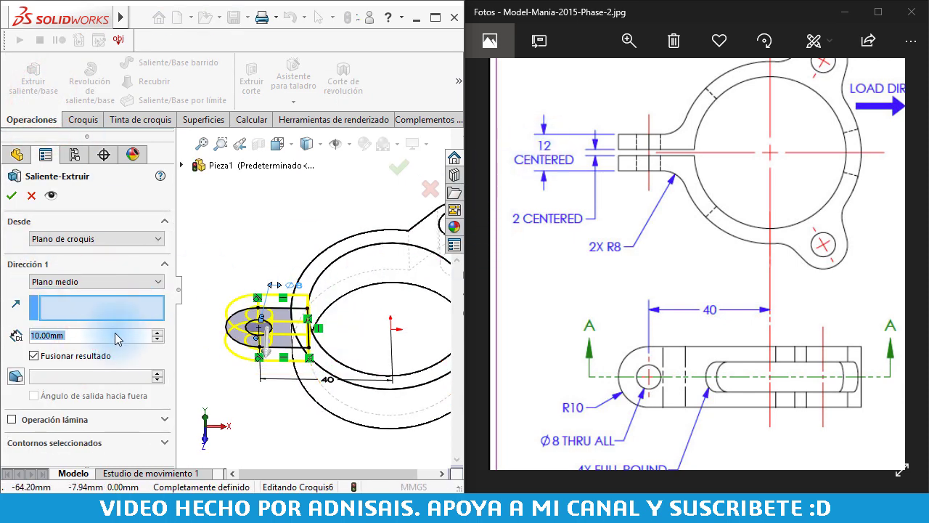
type("10")
key("Return")
key("Return")
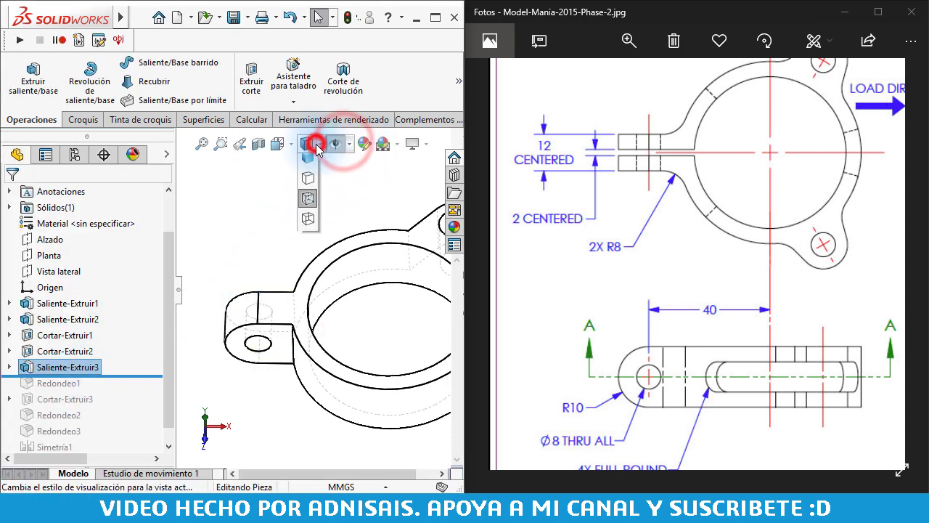
left_click(312, 155)
Start a new sketch on the ring's top face instead of the Planta plane
scroll(238, 201, "up", 3)
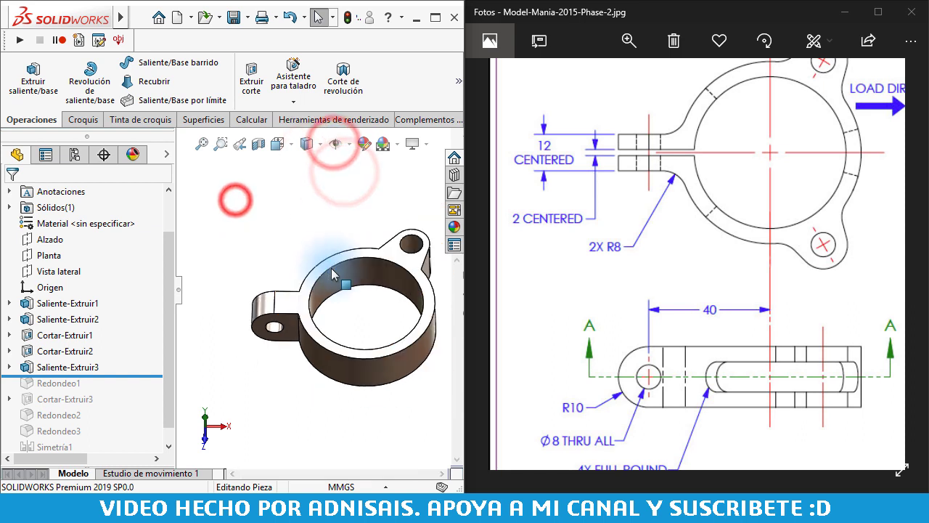
mouse_move(238, 201)
middle_mouse_down()
mouse_move(362, 337)
mouse_move(341, 320)
middle_mouse_up()
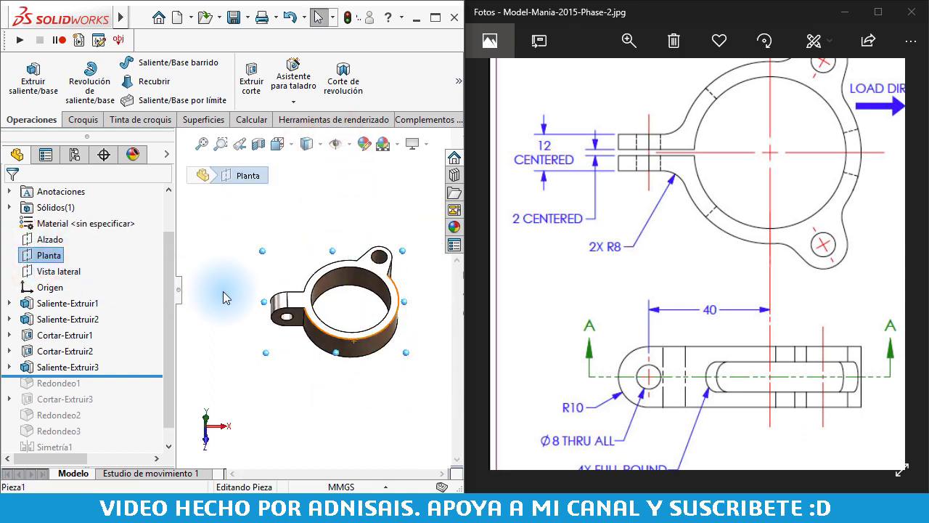
left_click(99, 122)
left_click(101, 81)
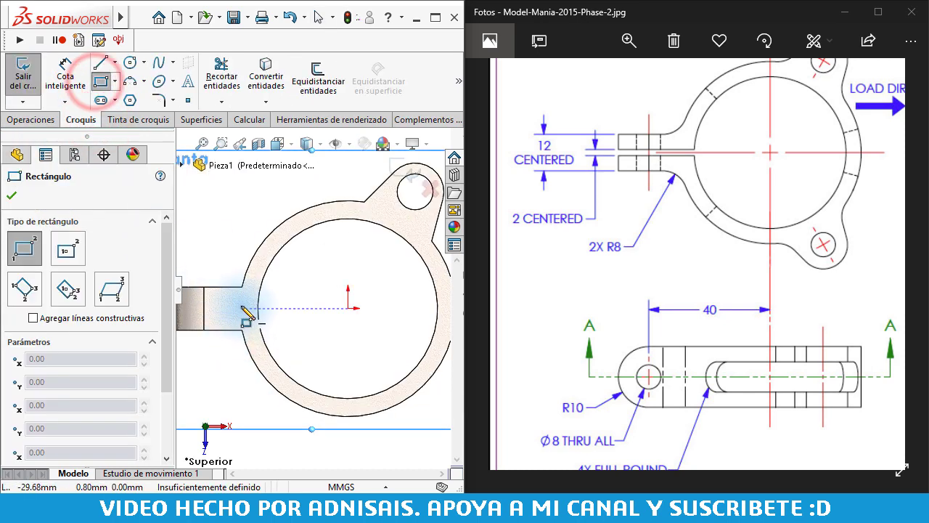
left_click(411, 177)
left_click(237, 306)
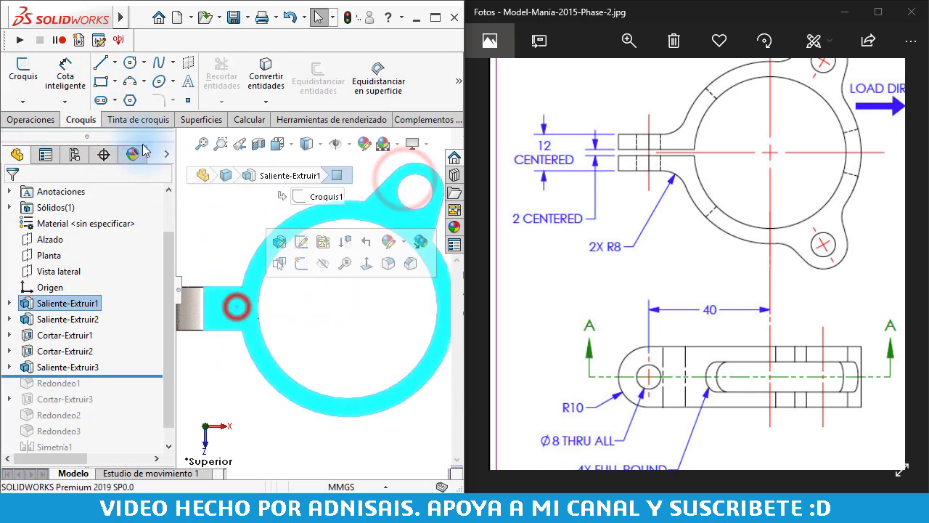
left_click(23, 69)
Draw a thin slot rectangle from the ring's circle to the tab end
left_click(98, 80)
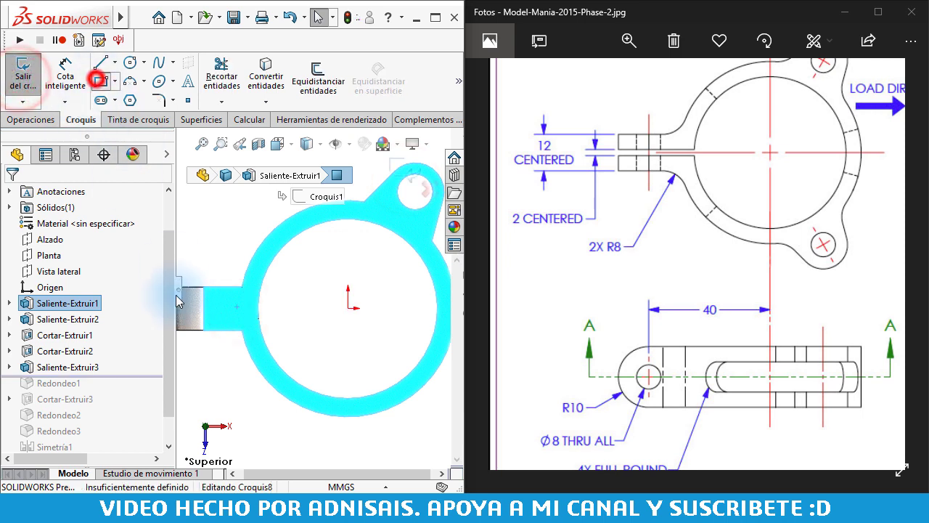
left_click(267, 294)
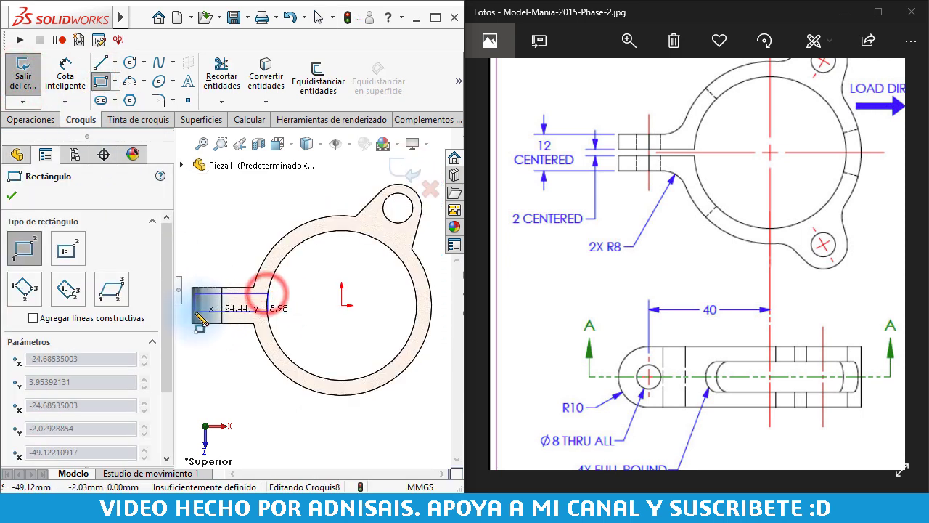
left_click(190, 317)
scroll(249, 317, "down", 5)
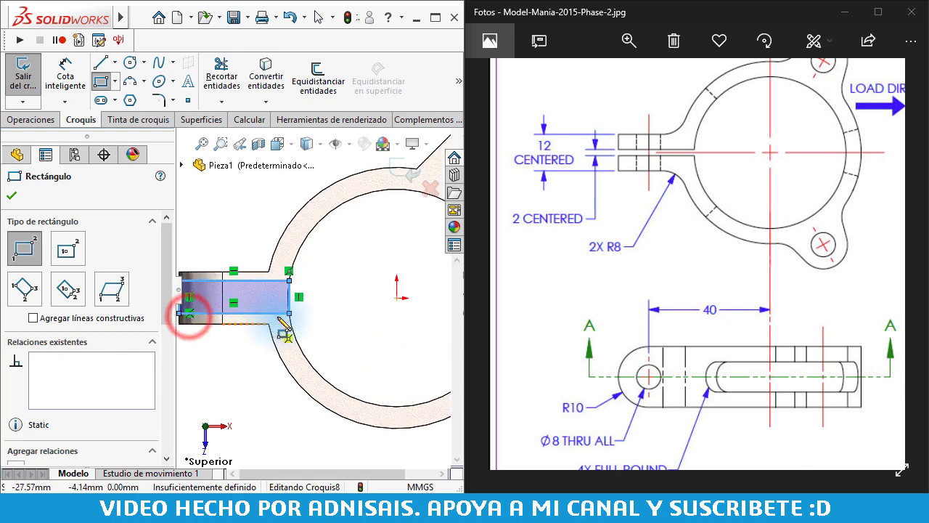
left_click_drag(306, 304, 325, 323)
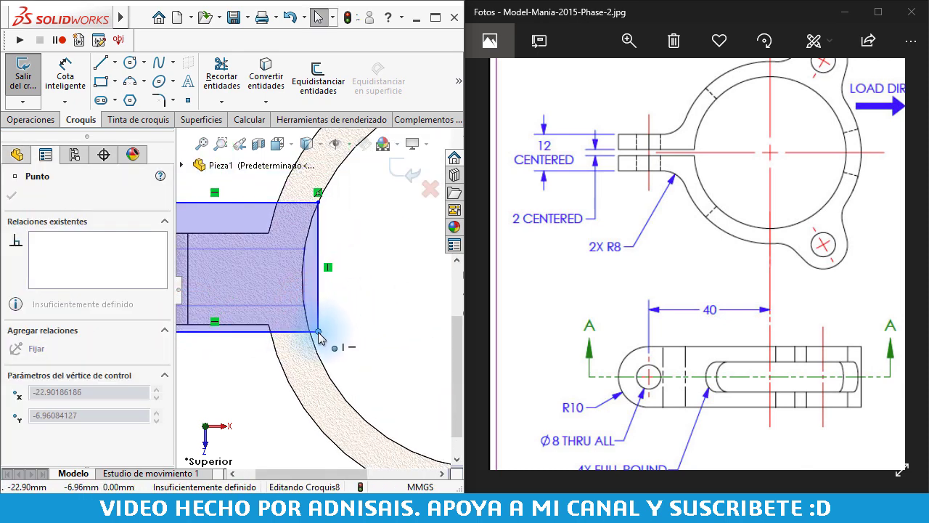
left_click_drag(312, 341, 313, 342)
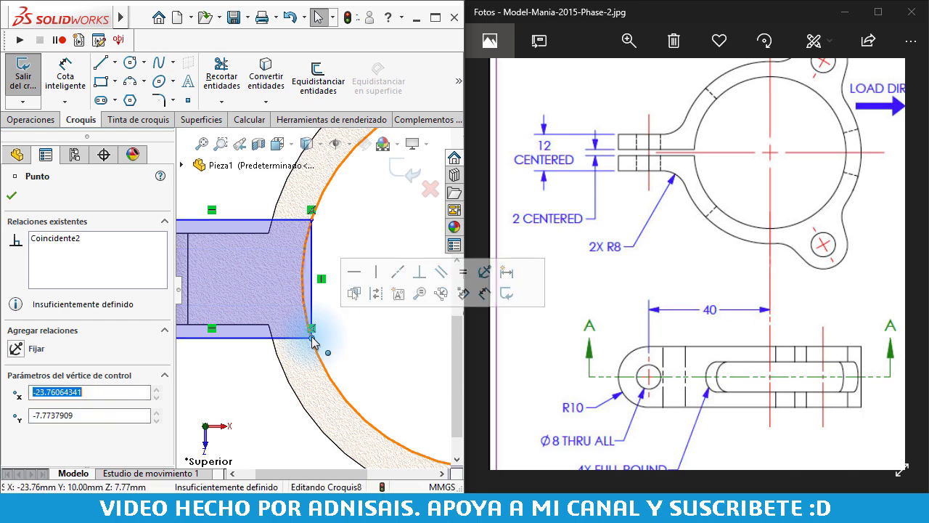
scroll(312, 290, "up", 3)
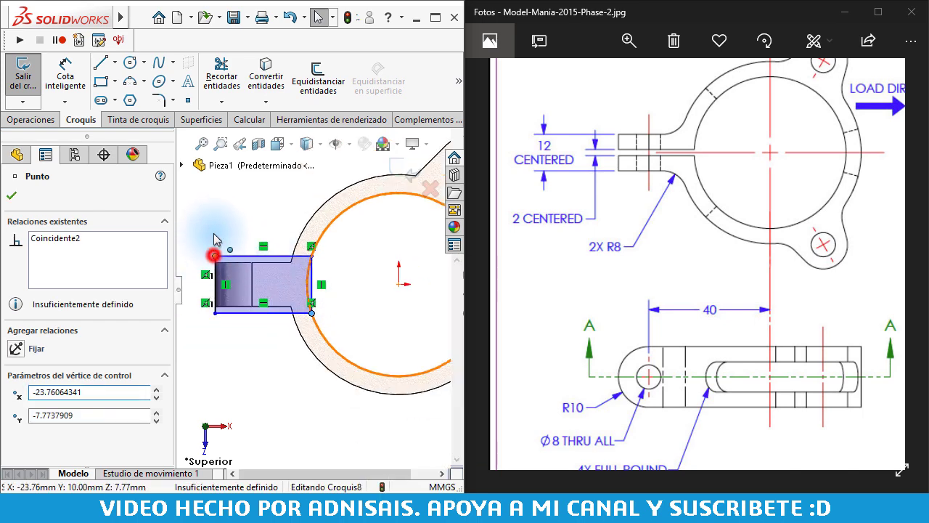
left_click_drag(215, 241, 207, 279)
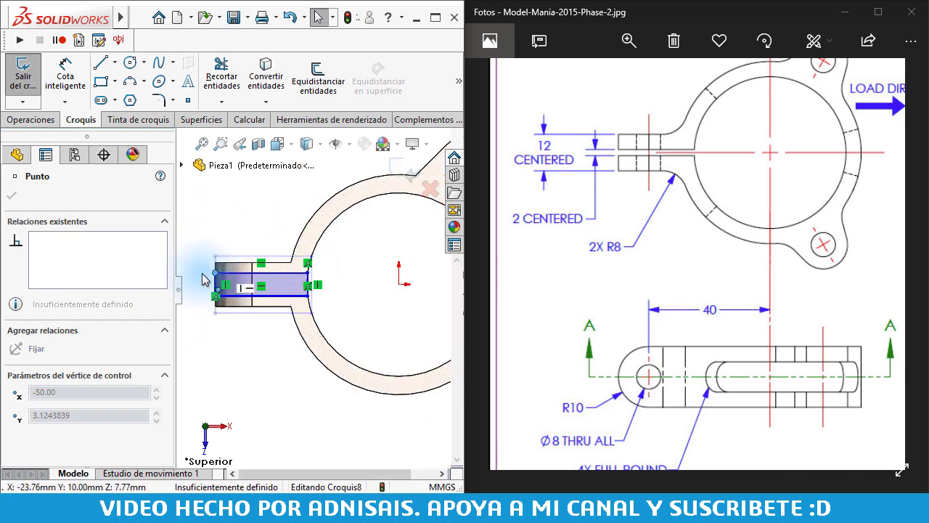
left_click(234, 326)
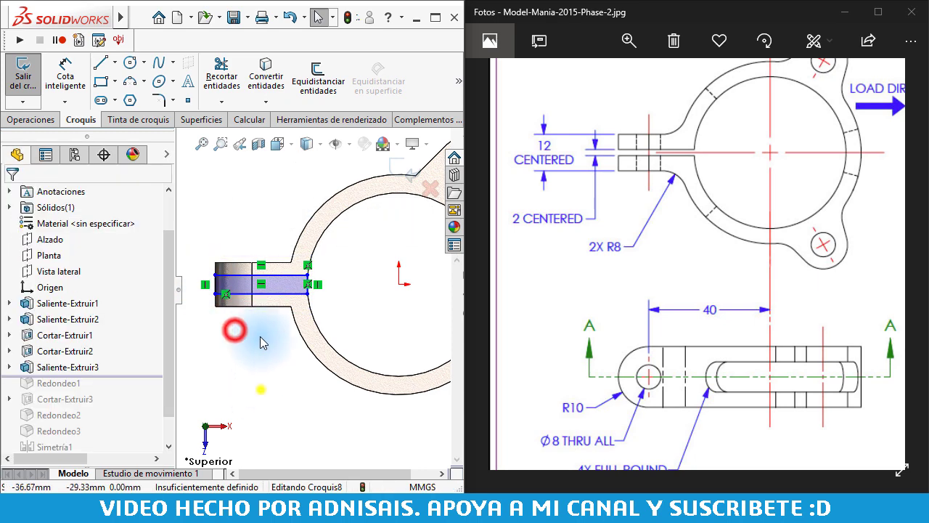
Dimension the slot rectangle's width to 2 mm
right_click_drag(302, 385, 298, 282)
left_click(308, 277)
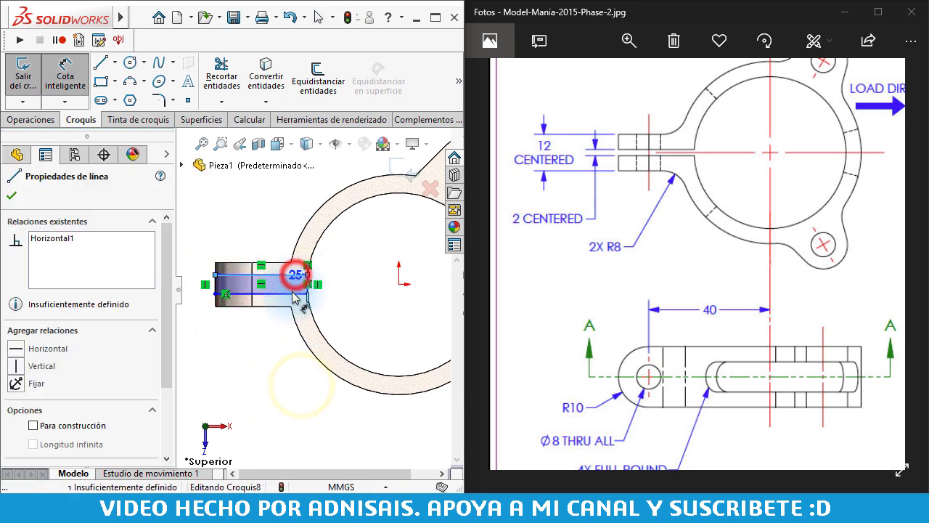
left_click(336, 298)
type("2")
key("Return")
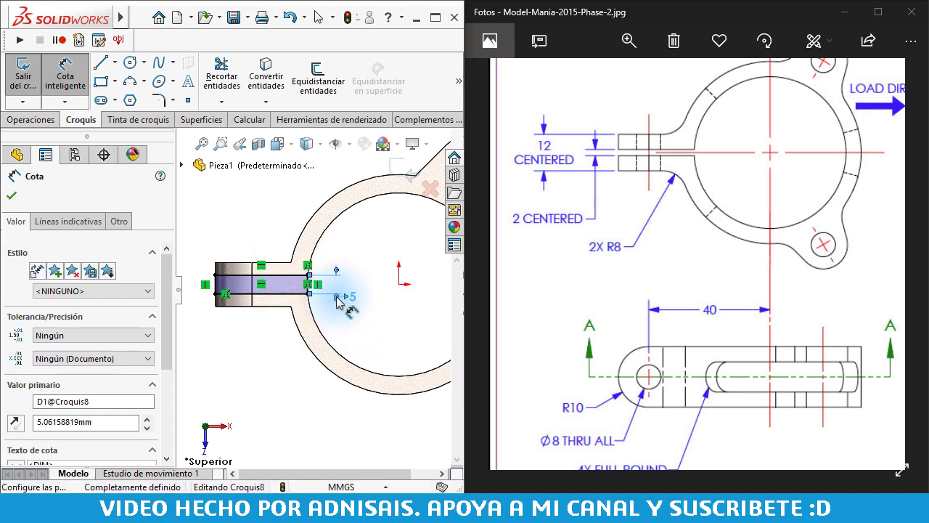
key("Escape")
Cut the slot Through All as Cortar-Extruir4, then roll back to after Redondeo1
left_click(29, 122)
left_click(254, 82)
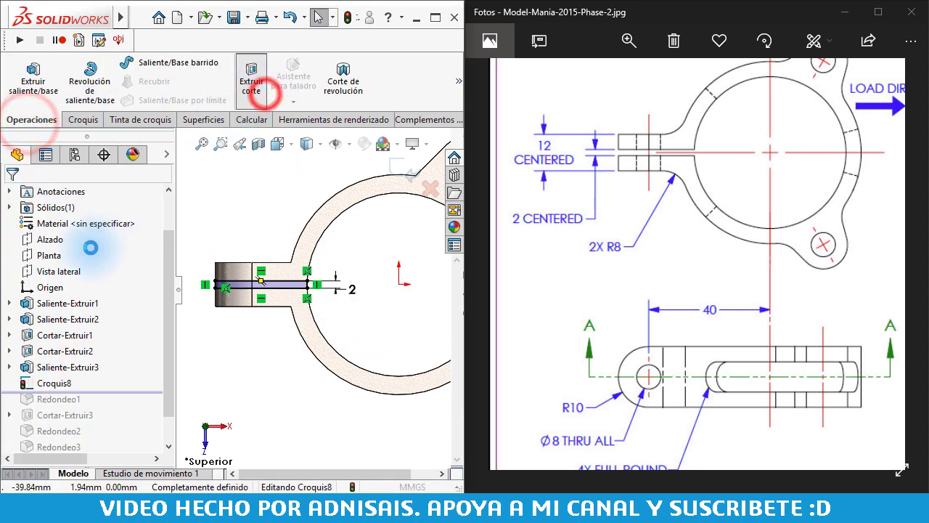
left_click(54, 282)
left_click(48, 306)
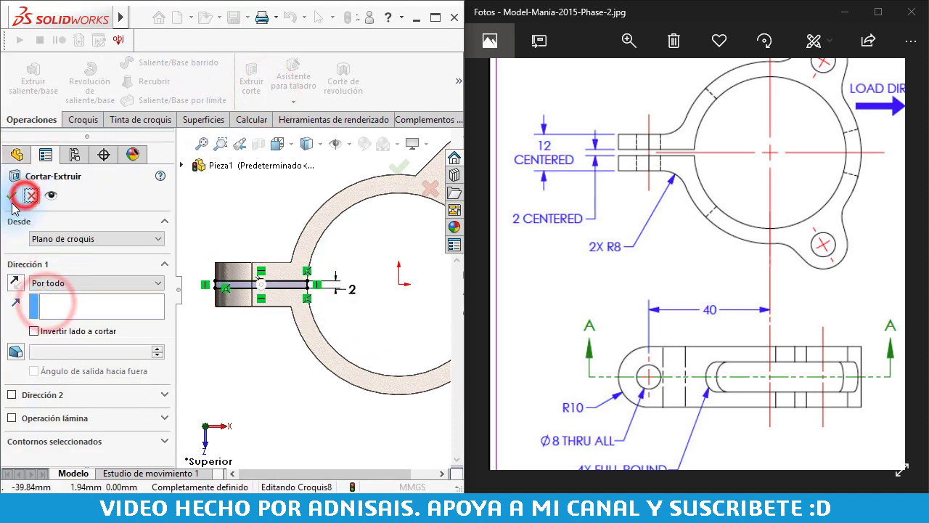
left_click(12, 195)
mouse_move(270, 240)
middle_mouse_down()
mouse_move(280, 259)
mouse_move(301, 259)
middle_mouse_up()
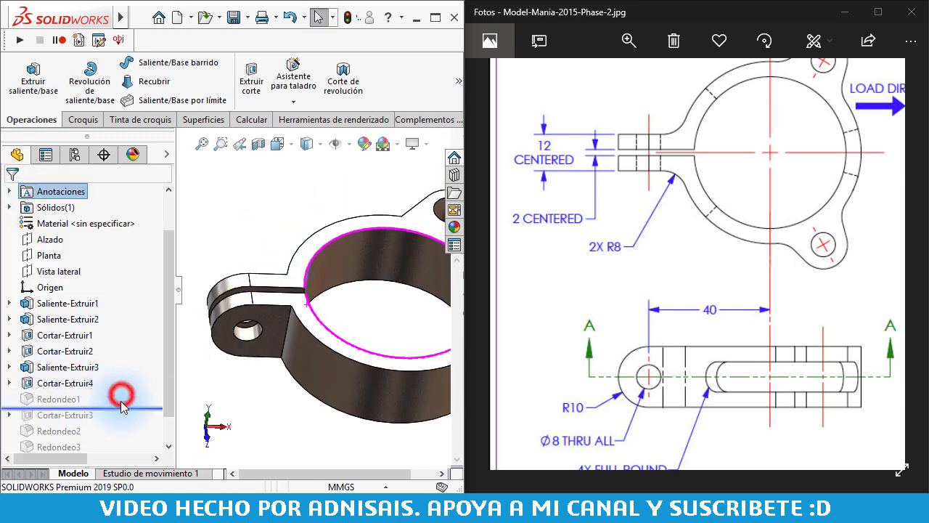
left_click_drag(121, 407, 129, 394)
Add the two slotted-lug edges to the 8 mm Redondeo1 fillet and roll forward through Simetría1
left_click(58, 399)
scroll(356, 293, "up", 3)
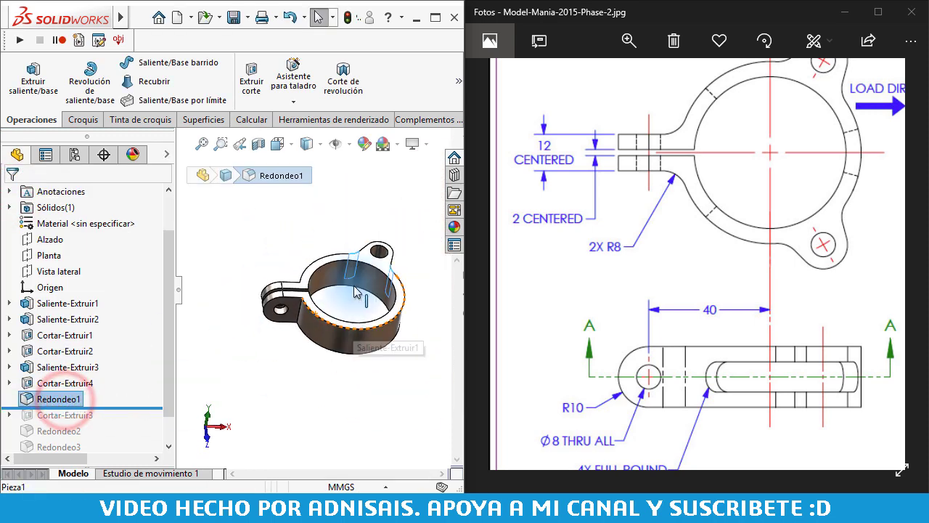
scroll(355, 292, "down", 3)
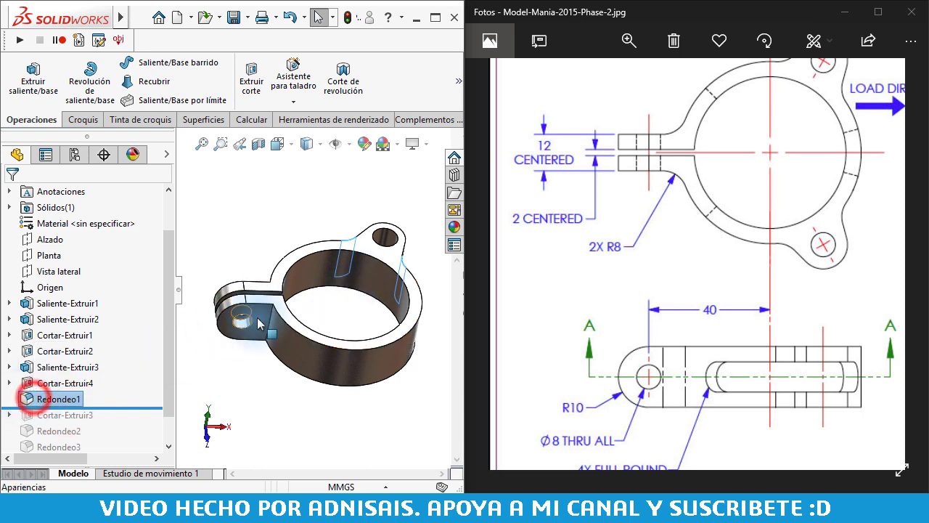
left_click_drag(675, 183, 592, 256)
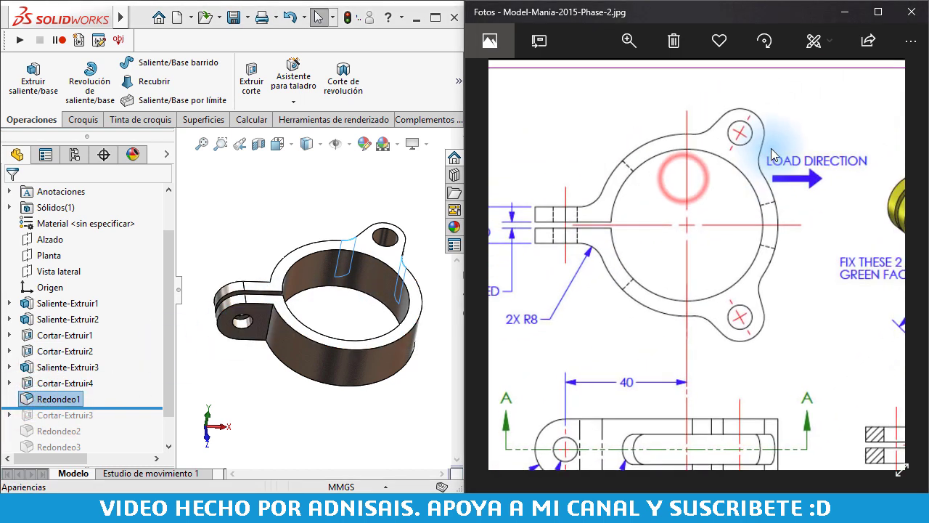
left_click(35, 396)
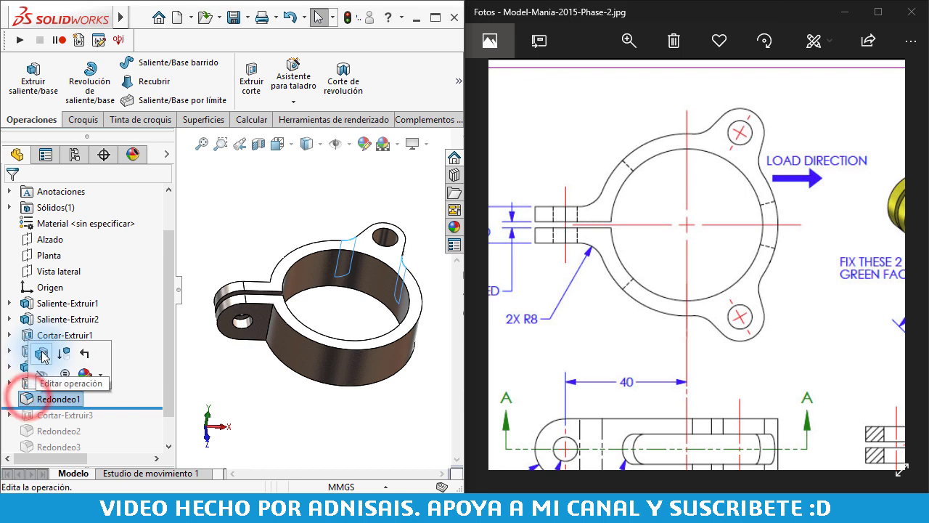
left_click(276, 309)
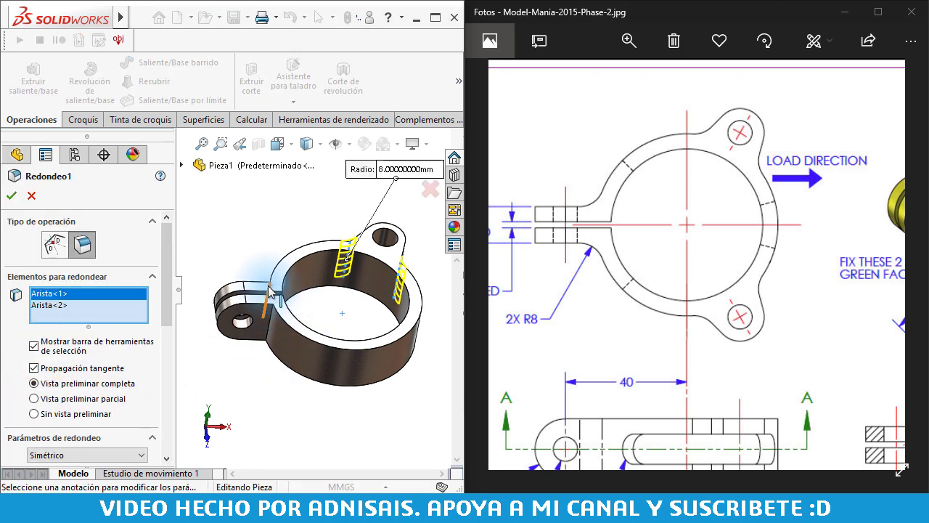
left_click(276, 312)
left_click(273, 314)
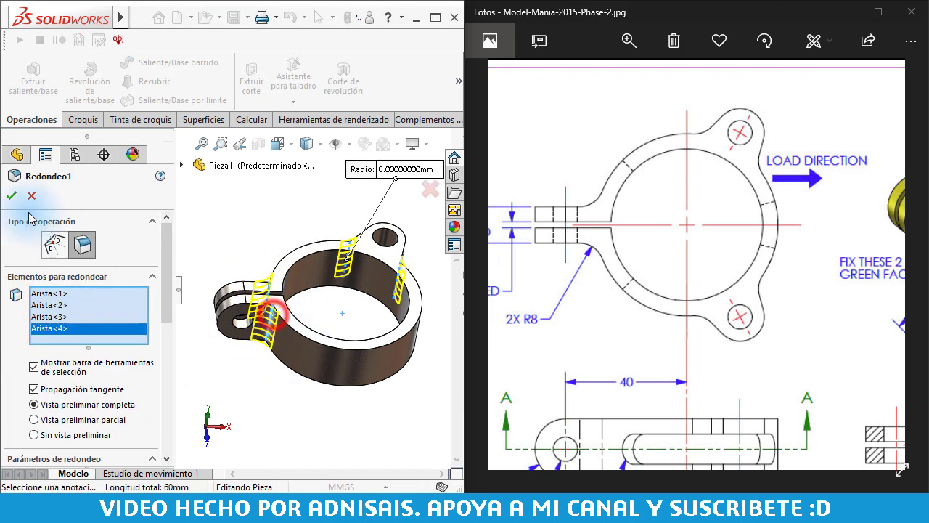
left_click(11, 195)
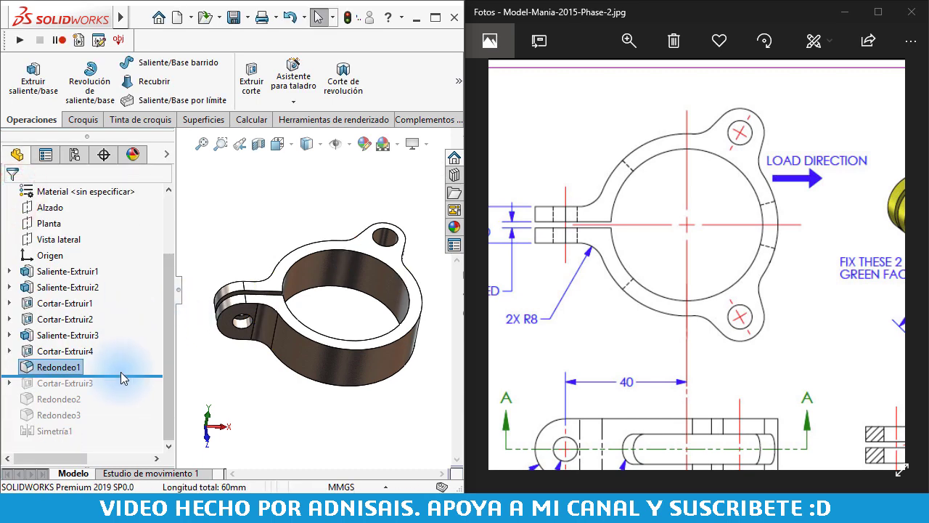
left_click_drag(128, 375, 124, 436)
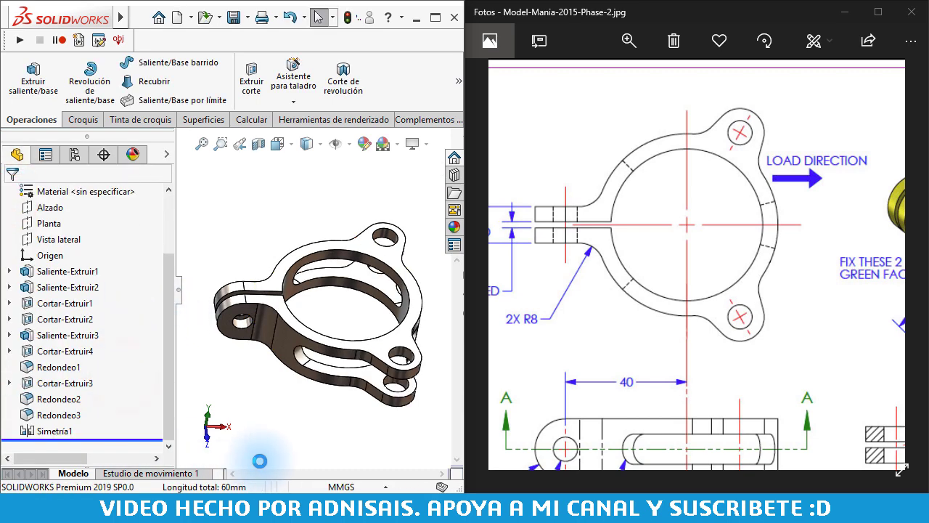
mouse_move(398, 370)
middle_mouse_down()
mouse_move(390, 415)
mouse_move(394, 394)
mouse_move(377, 345)
mouse_move(319, 323)
mouse_move(305, 301)
mouse_move(341, 280)
mouse_move(317, 300)
middle_mouse_up()
Zoom the reference drawing to read its notes, then zoom into its 3D load and fixture view
left_click(685, 331)
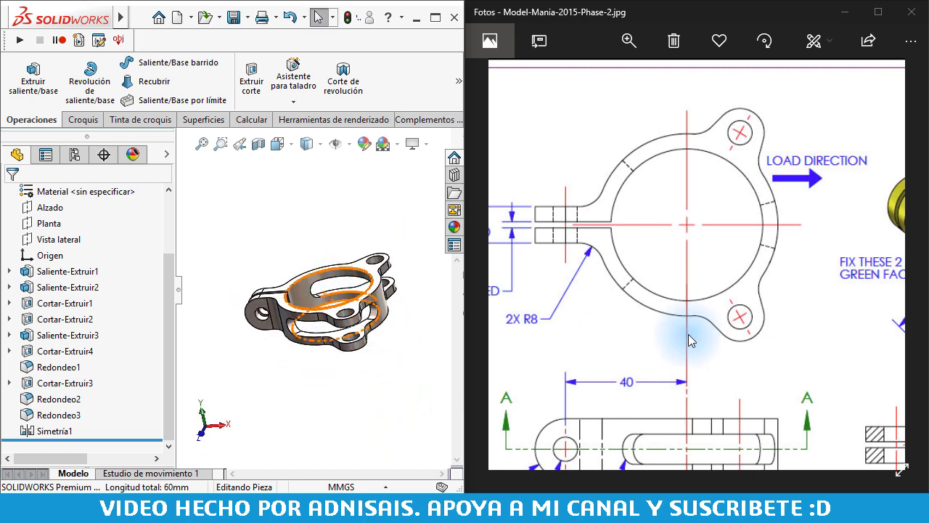
scroll(721, 315, "down", 3)
double_click(656, 270)
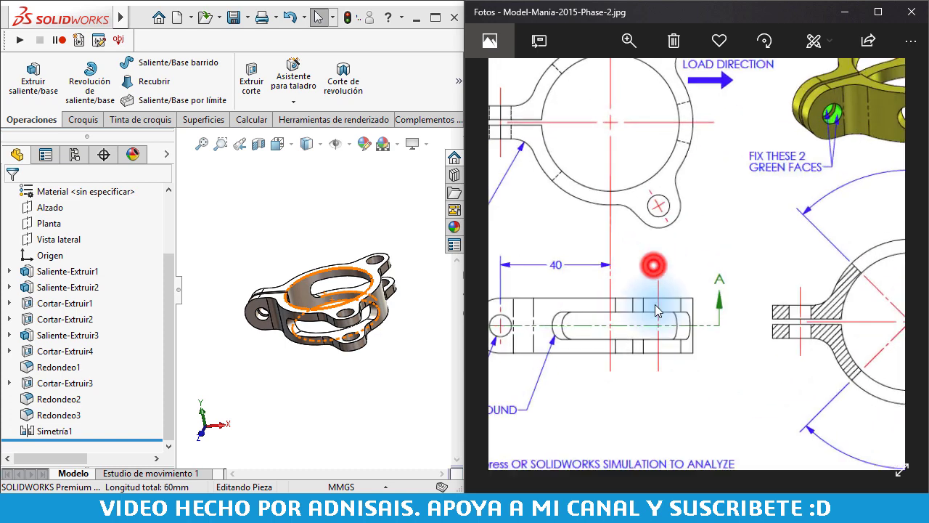
left_click_drag(653, 265, 736, 167)
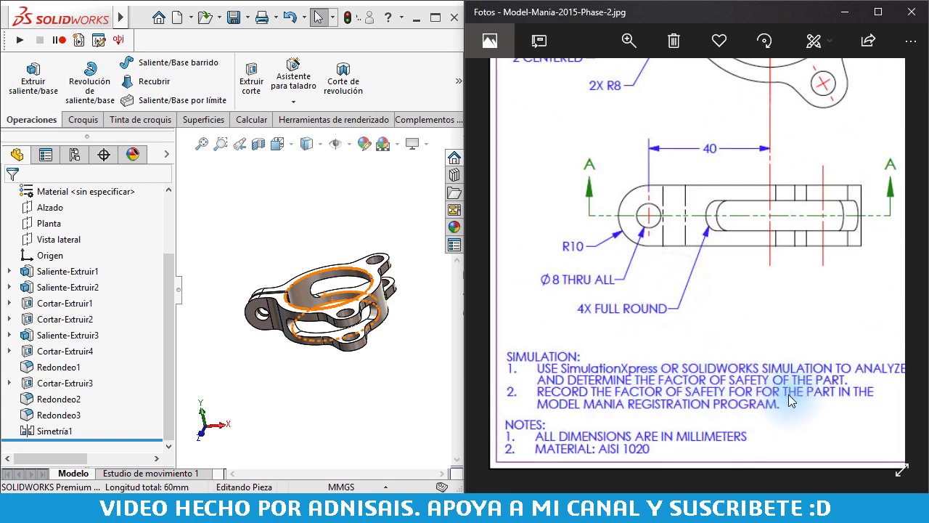
left_click_drag(798, 319, 789, 335)
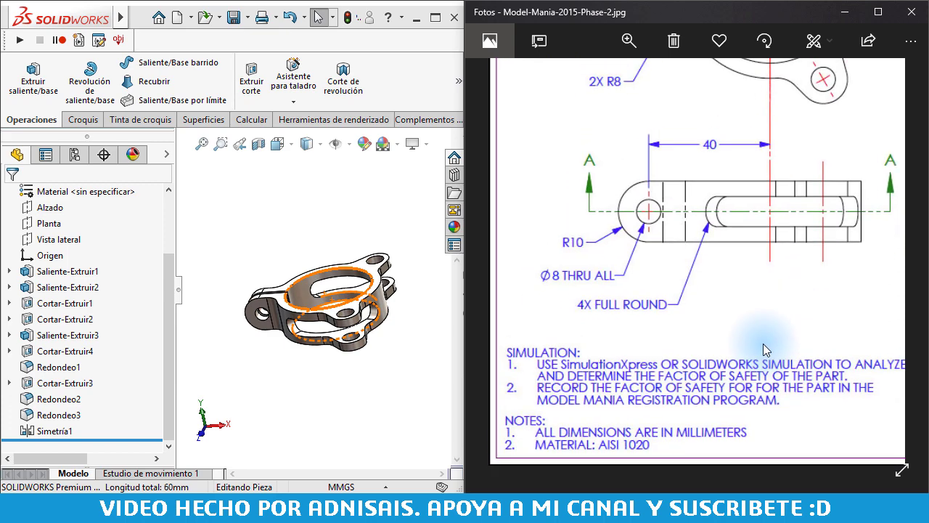
double_click(796, 254)
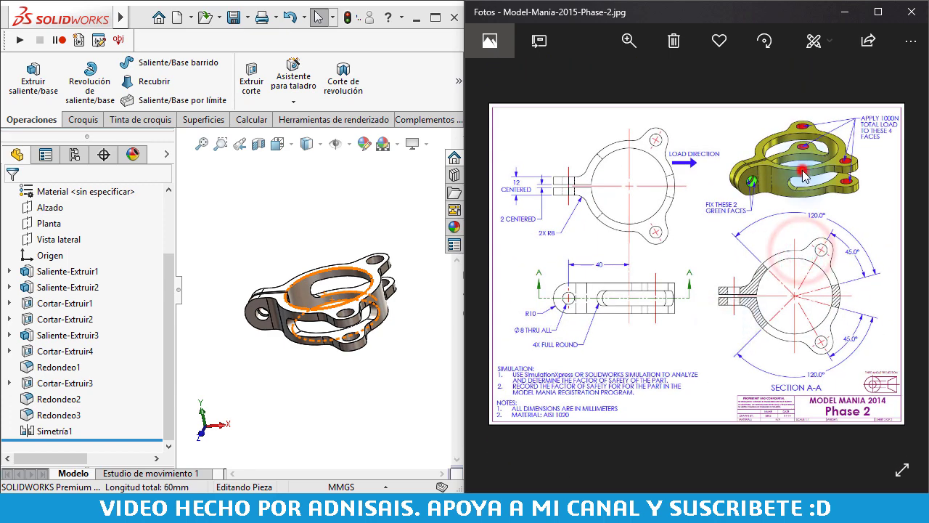
double_click(803, 174)
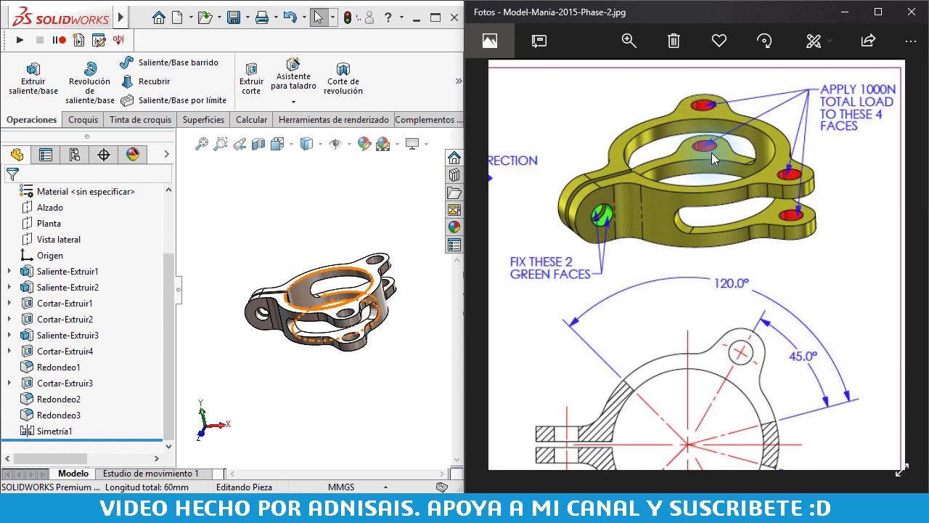
Back in SOLIDWORKS, narrow the feature tree, clear highlighted edges and fit the part to view
left_click(404, 206)
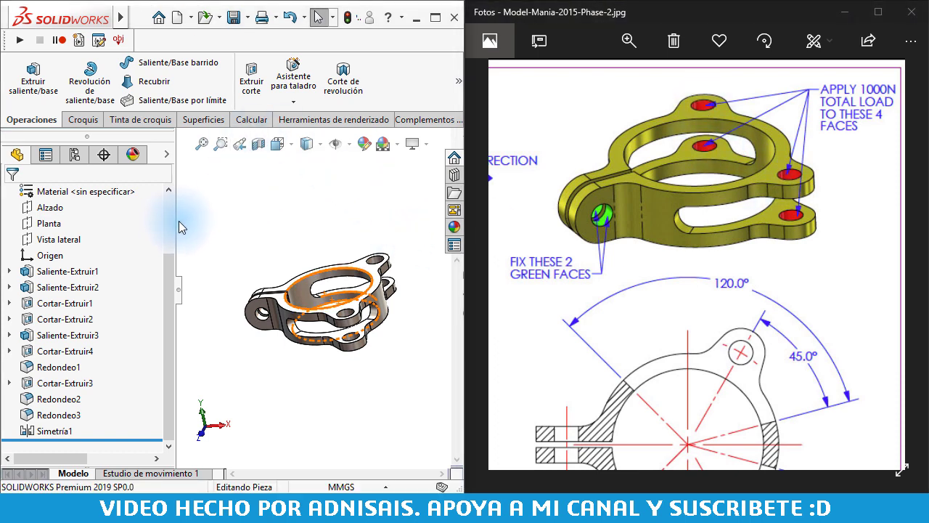
left_click_drag(174, 223, 133, 222)
left_click(225, 229)
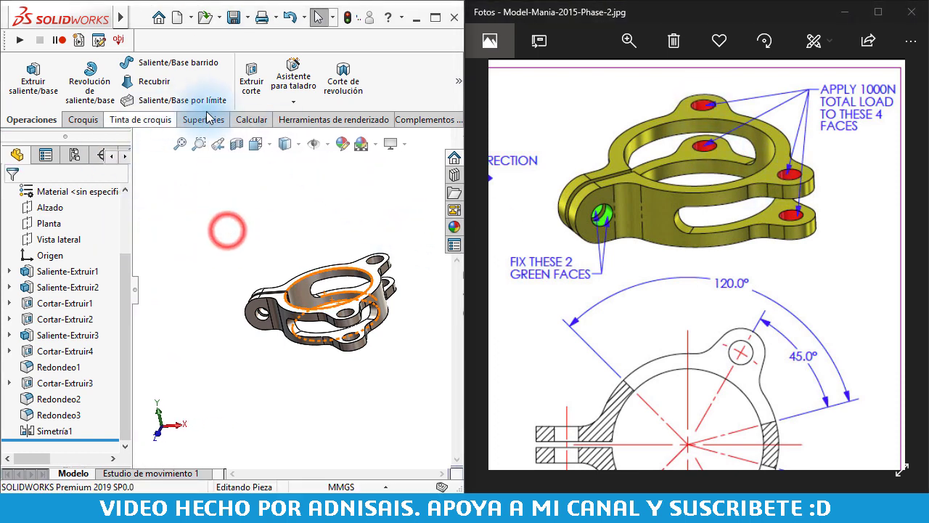
middle_click(254, 230)
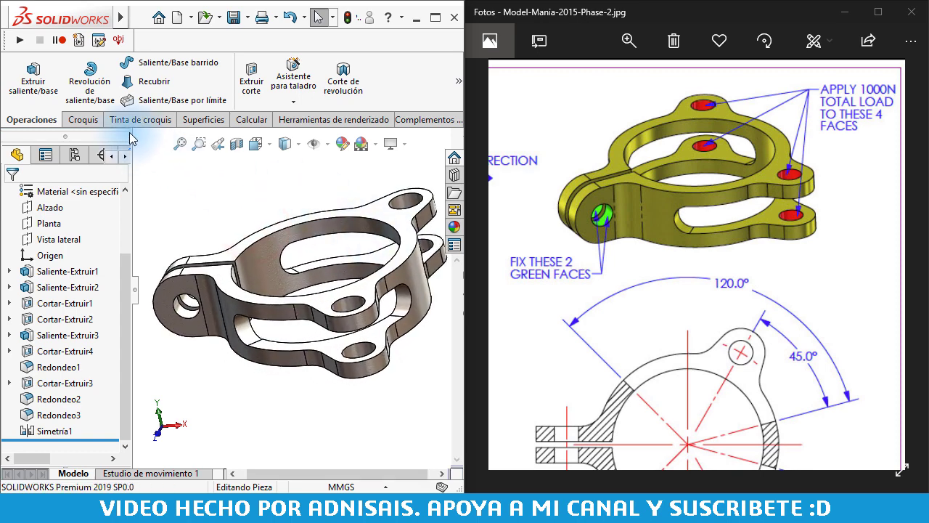
Launch SimulationXpress from the Evaluate tools and advance to the fixtures step
left_click(238, 121)
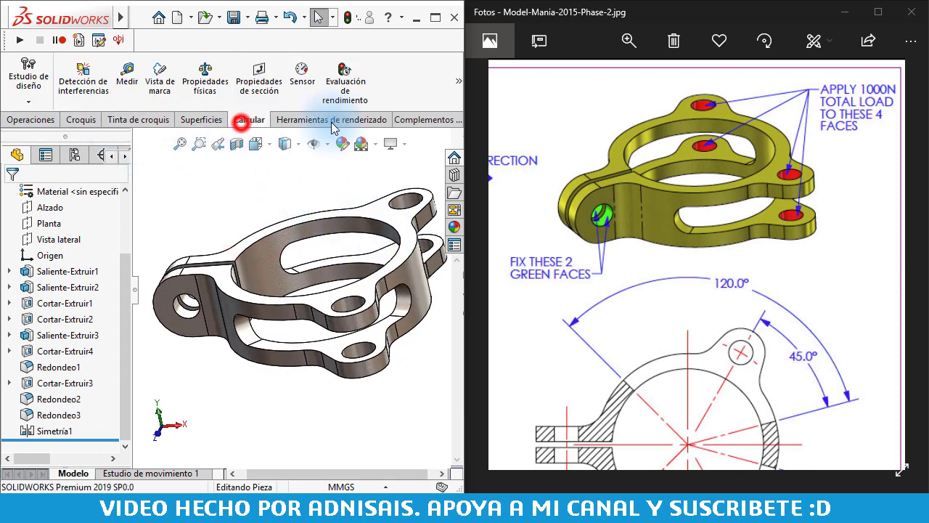
left_click(458, 81)
left_click(169, 208)
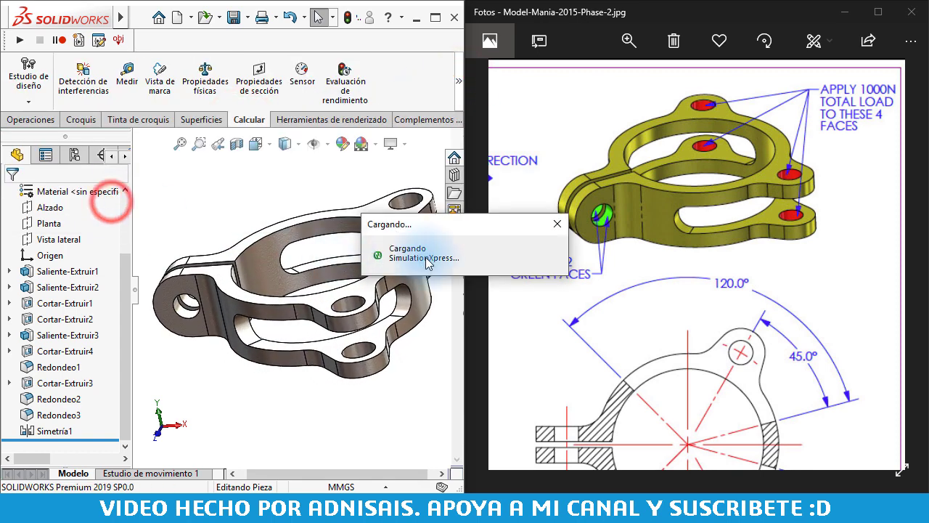
middle_click(191, 216)
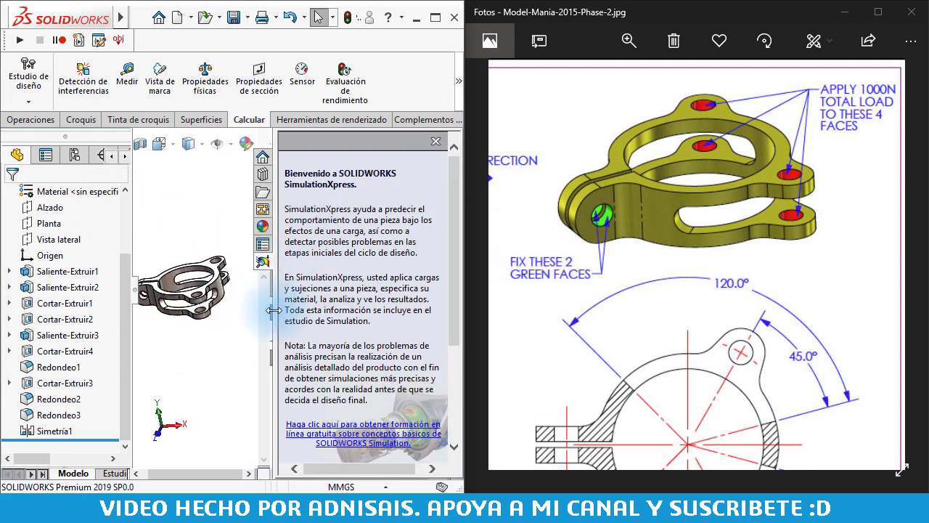
left_click_drag(273, 310, 328, 309)
left_click(243, 208)
scroll(400, 249, "down", 3)
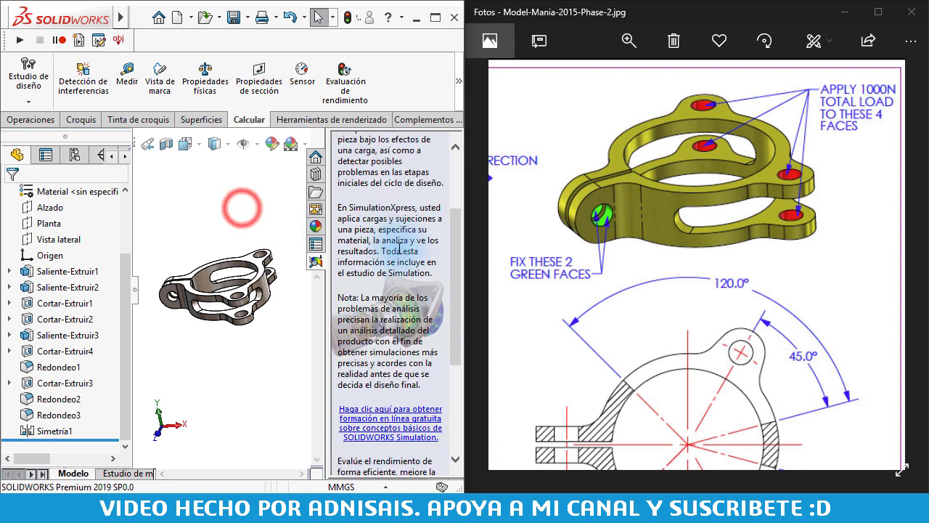
scroll(399, 249, "down", 5)
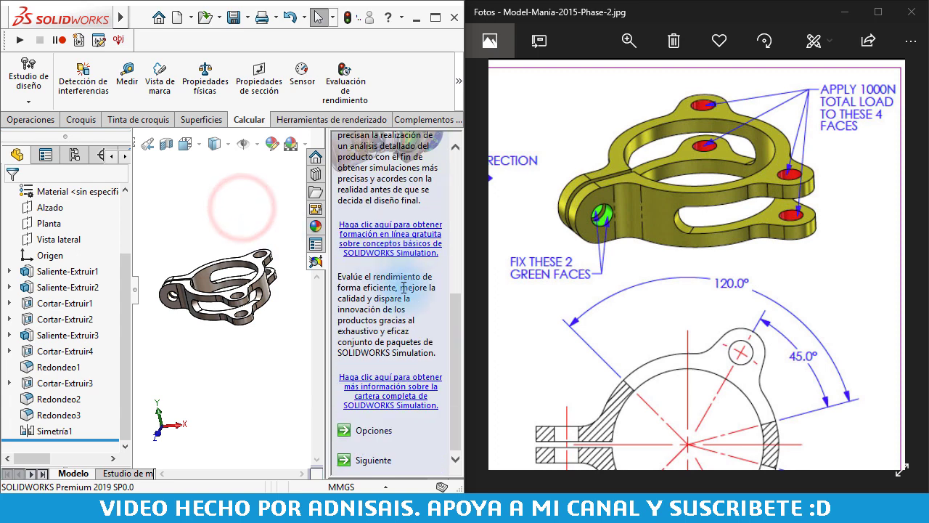
left_click(381, 462)
Add a fixed fixture on the lug's two hole faces and move on to loads
scroll(366, 378, "down", 2)
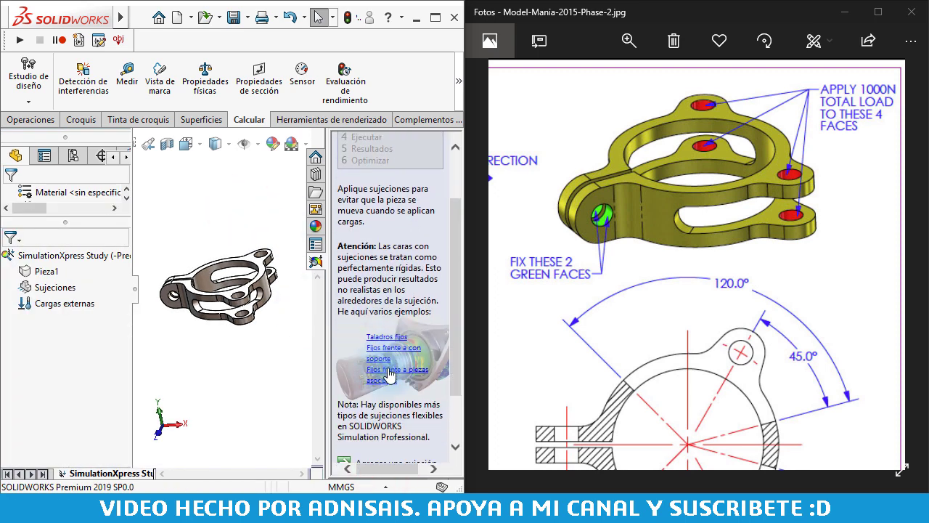
scroll(379, 414, "down", 2)
left_click(385, 393)
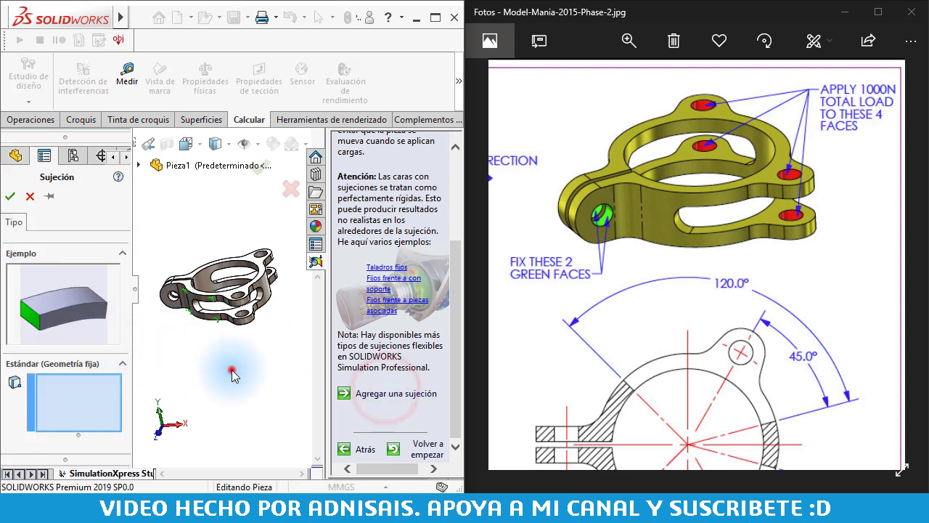
scroll(232, 374, "down", 5)
left_click(190, 289)
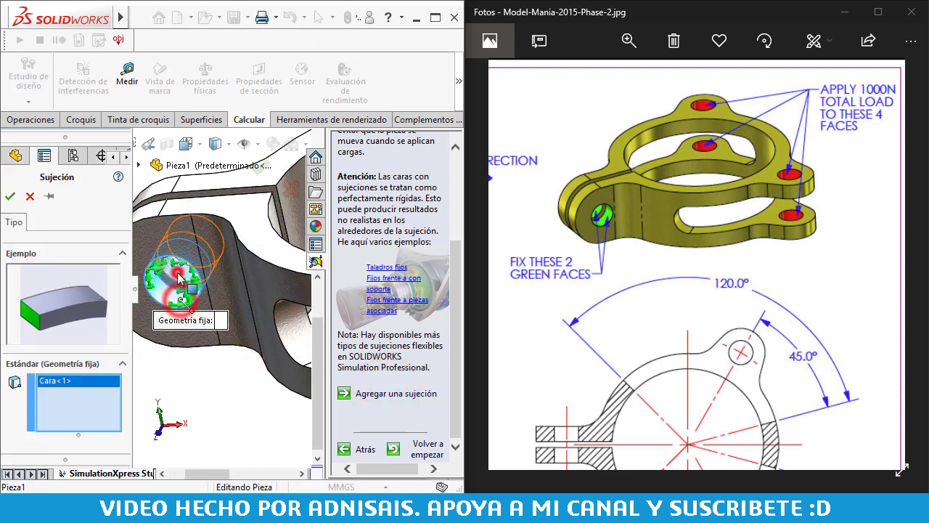
left_click(180, 299)
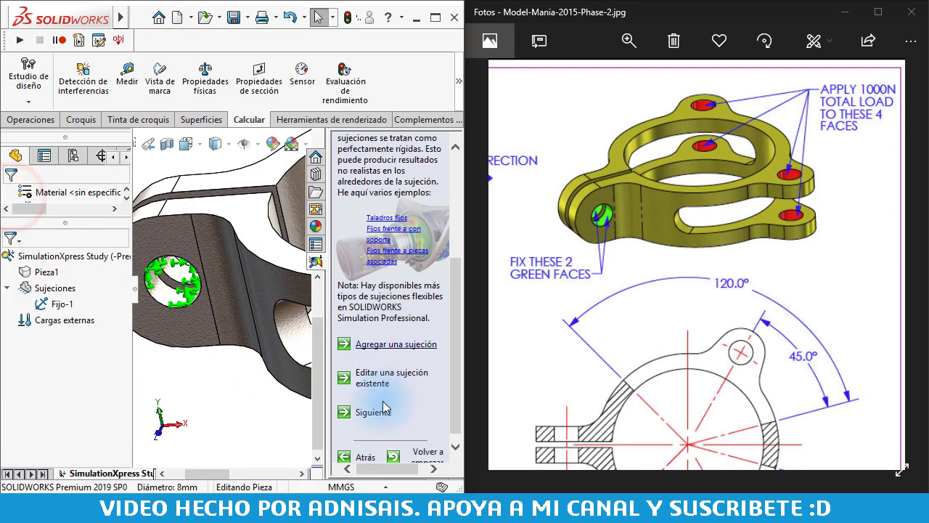
left_click(376, 411)
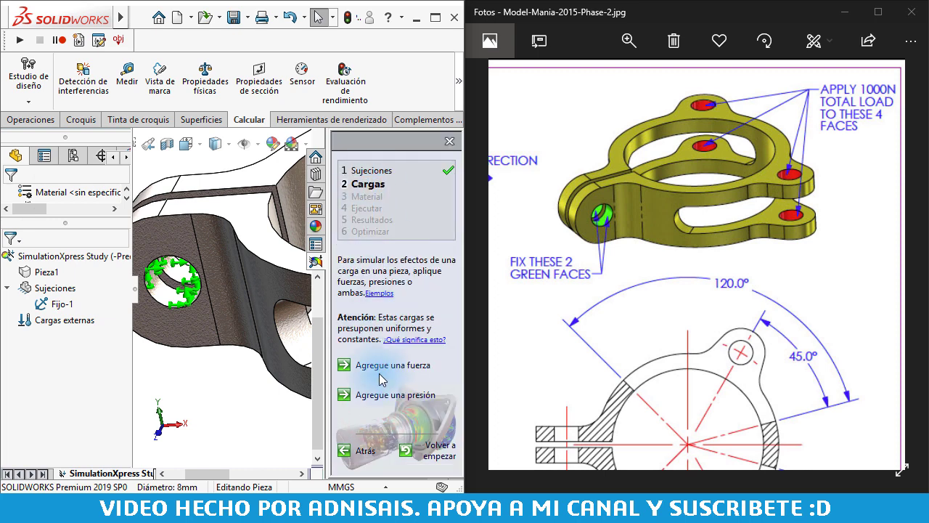
Pick the hole faces to load and direct the force normal to the Vista lateral plane
scroll(247, 346, "up", 5)
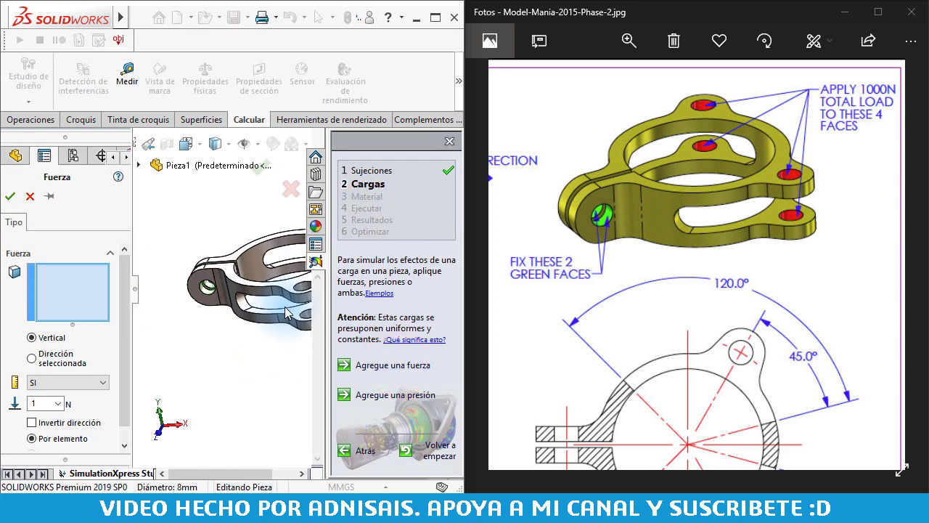
middle_click_drag(240, 290, 249, 219)
left_click(249, 220)
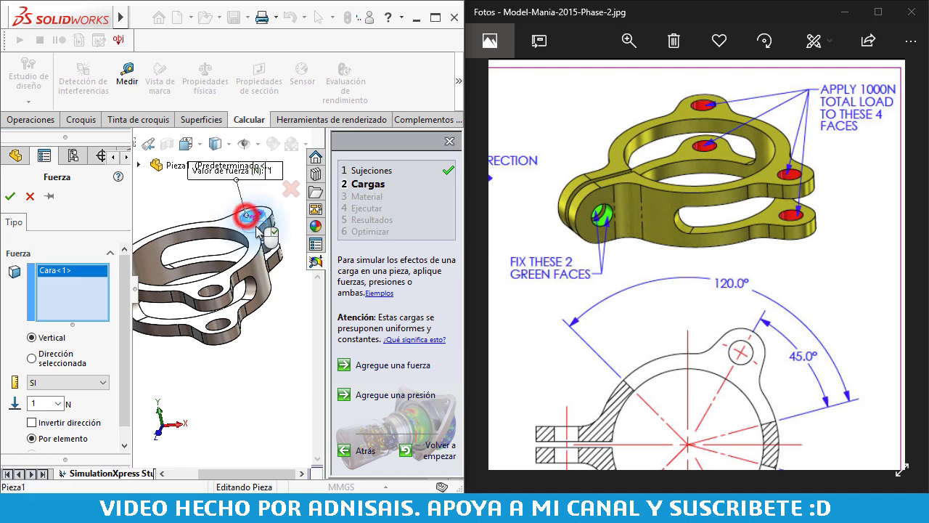
left_click(265, 247)
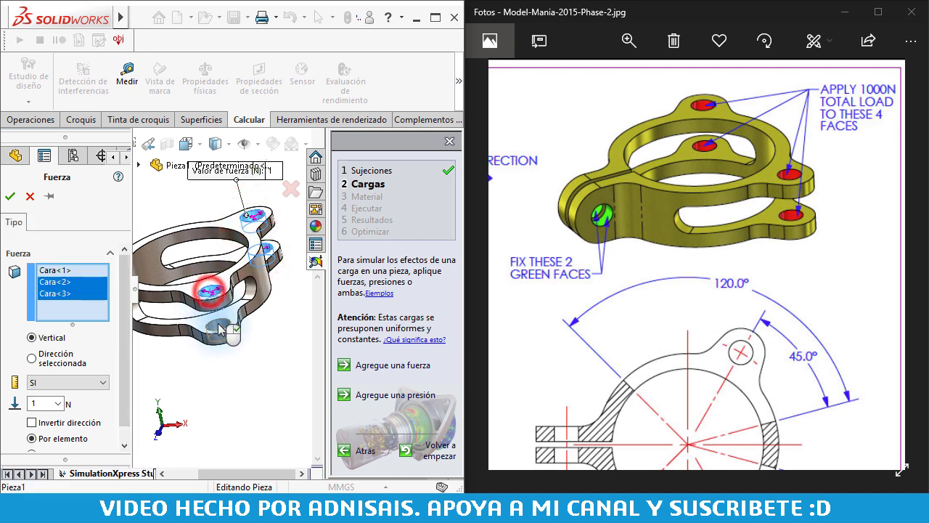
left_click(200, 329)
left_click(48, 358)
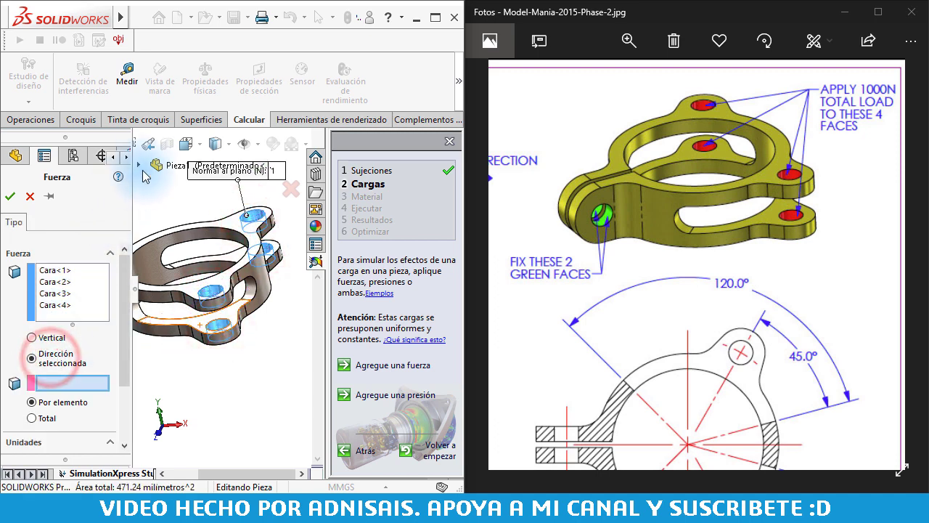
left_click(217, 293)
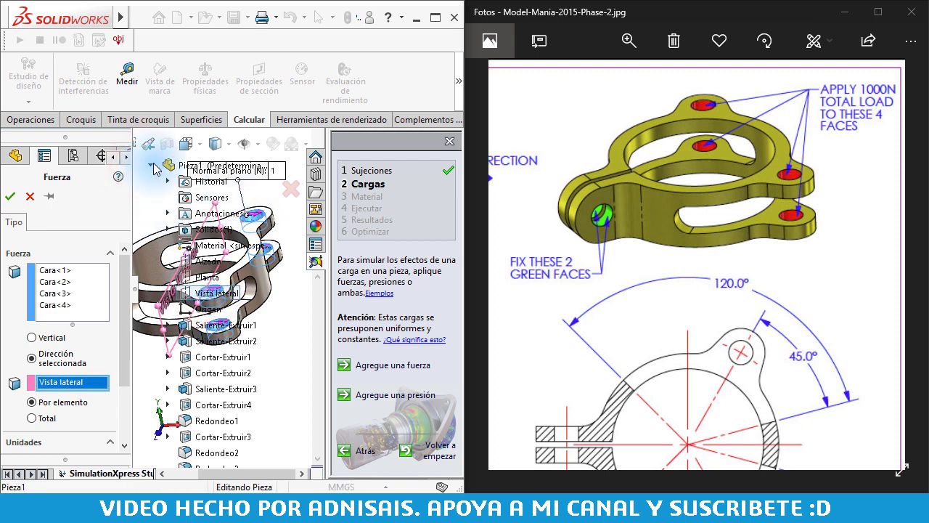
Set the force as a Total of 1000 N across the faces and confirm it
left_click(151, 166)
scroll(155, 169, "down", 5)
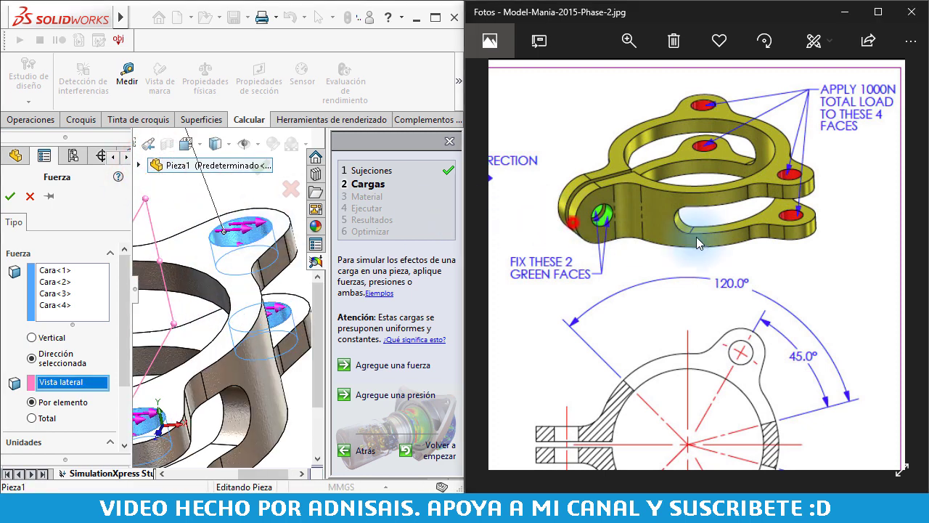
scroll(653, 211, "left", 3)
scroll(643, 160, "left", 2)
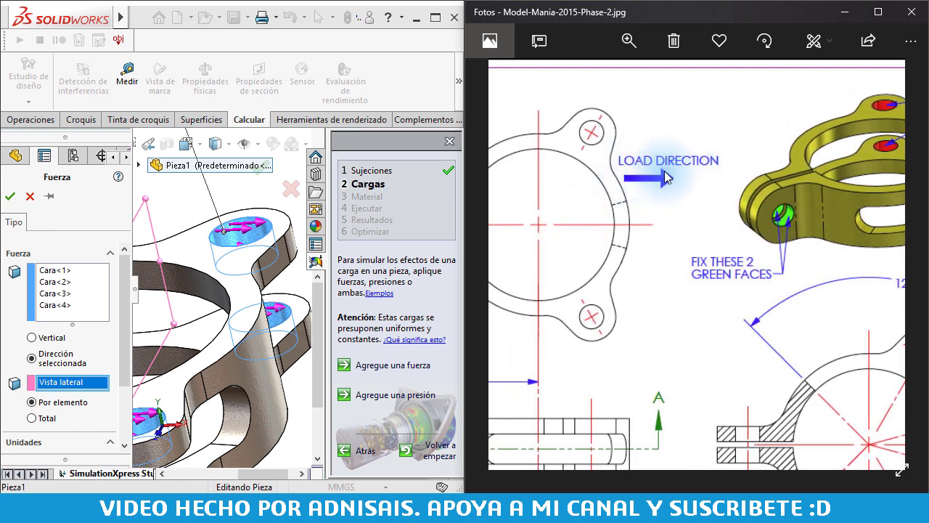
scroll(666, 178, "right", 2)
left_click_drag(709, 263, 610, 270)
left_click(42, 418)
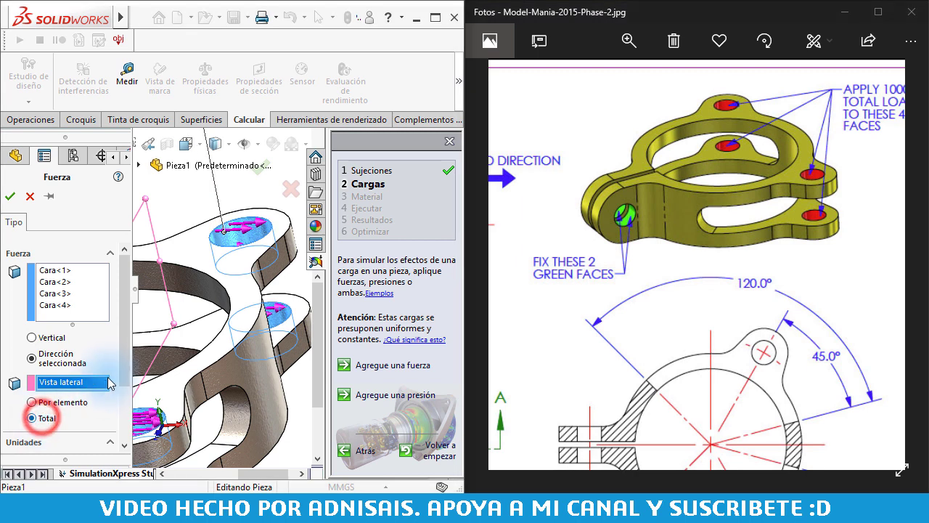
left_click(125, 355)
left_click(45, 419)
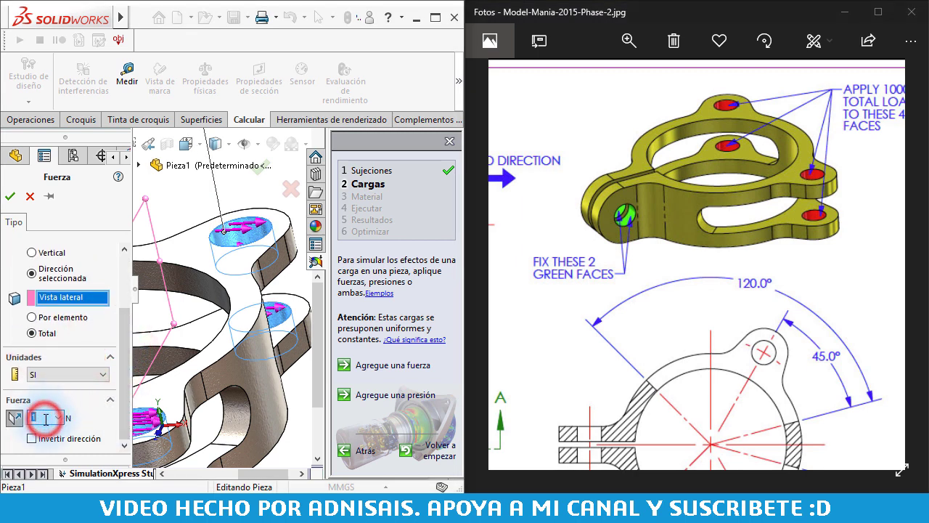
left_click(8, 197)
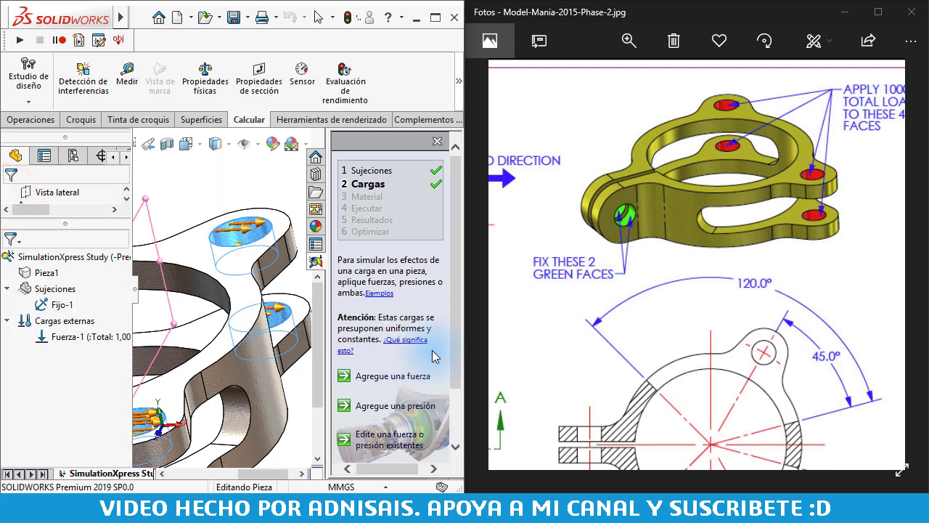
left_click(235, 222)
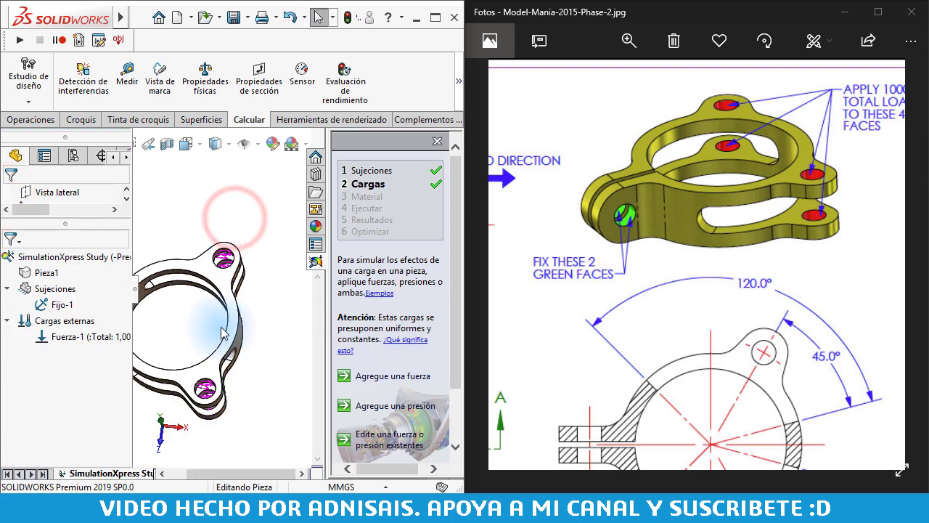
Apply AISI 1020 steel as the part's material
left_click(373, 404)
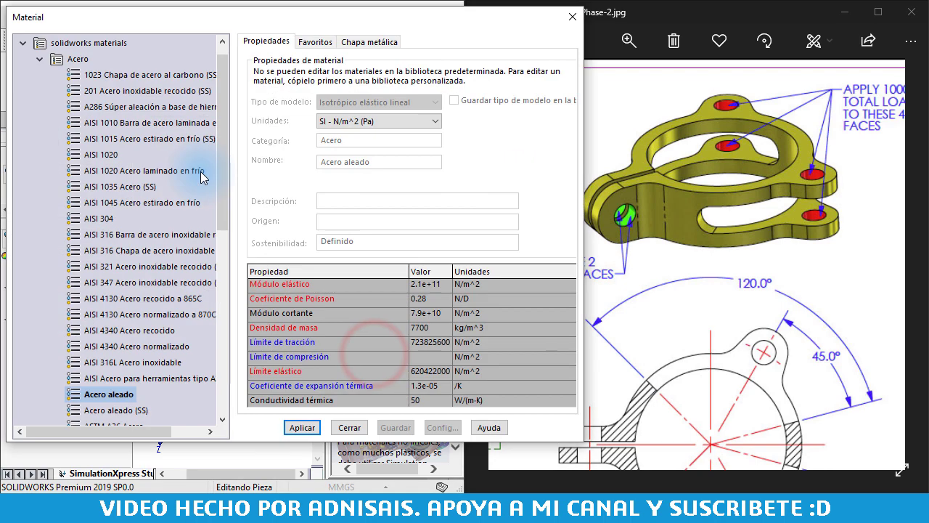
left_click(102, 155)
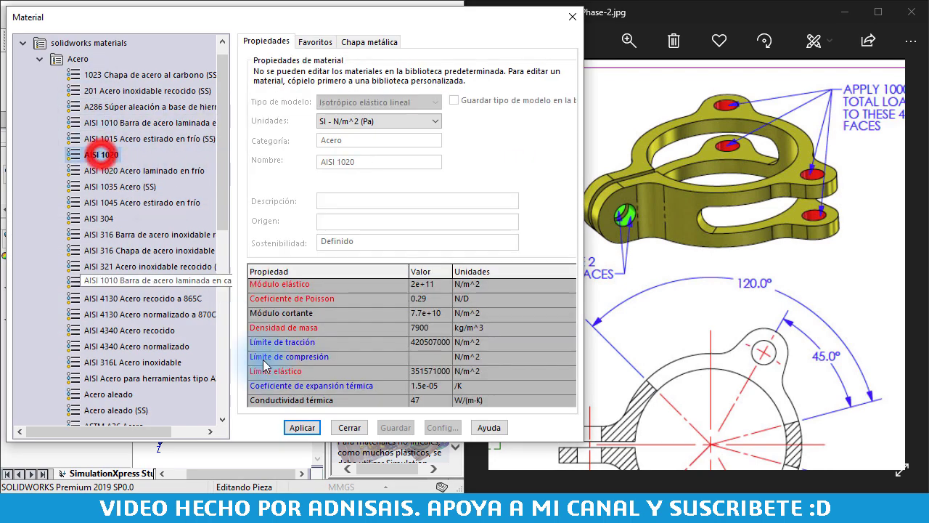
left_click(302, 427)
left_click(349, 427)
Advance to the run step and start the SimulationXpress analysis
left_click(411, 304)
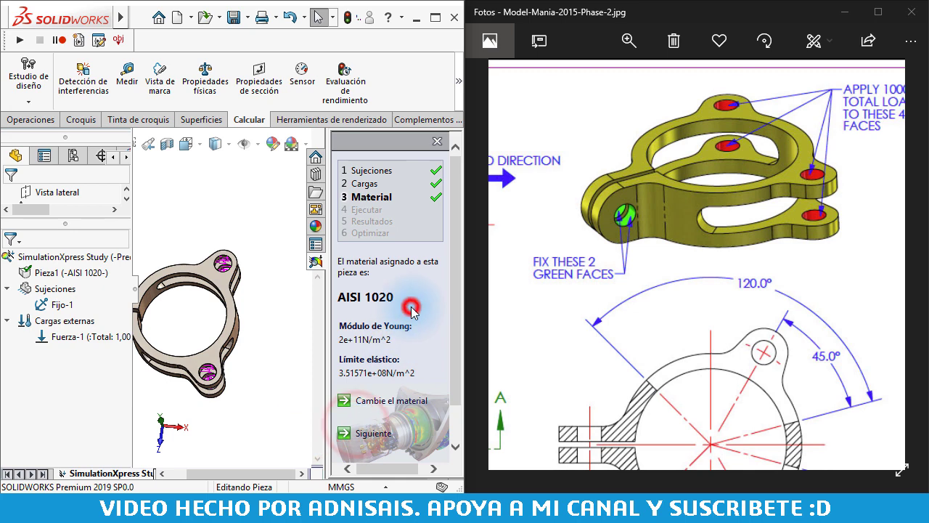
scroll(406, 336, "down", 1)
left_click(377, 392)
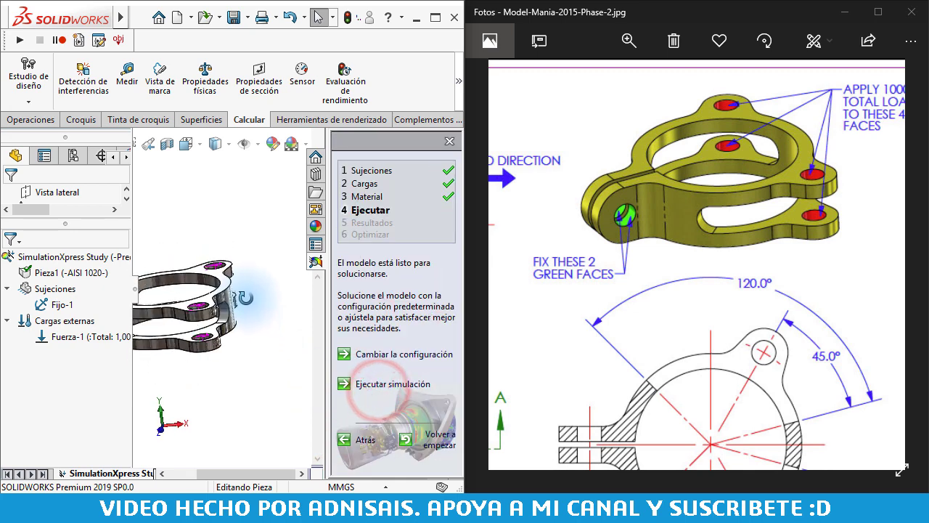
left_click(393, 385)
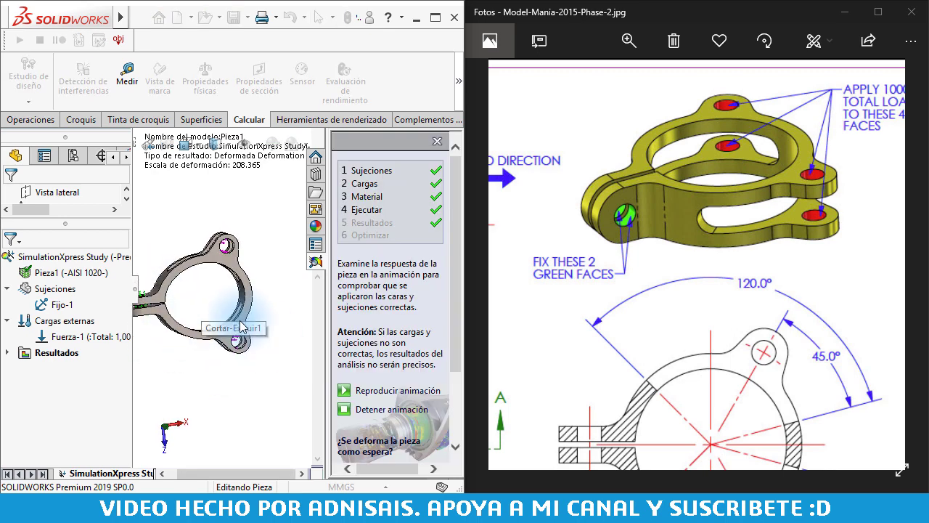
Accept the deformation with 'Sí, continuar', check the drawing's notes, and display the von Mises stress plot
scroll(442, 399, "down", 3)
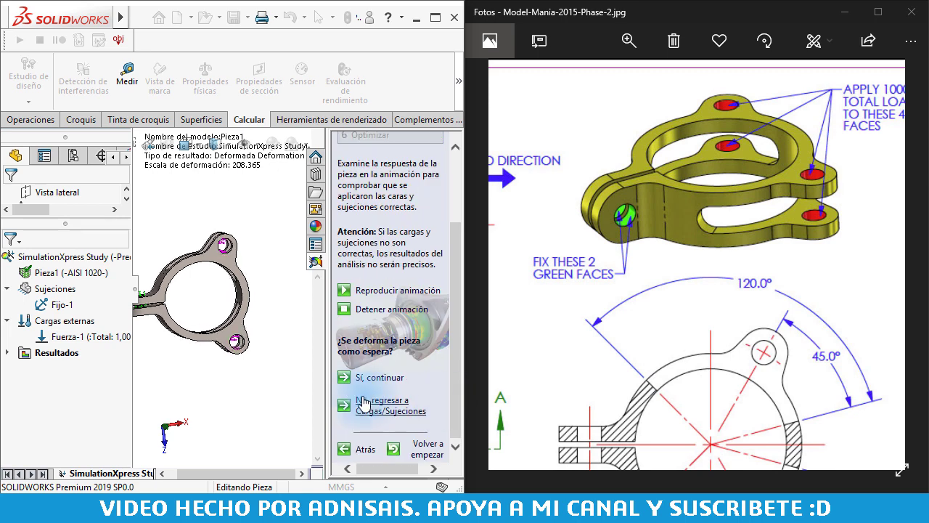
left_click(368, 379)
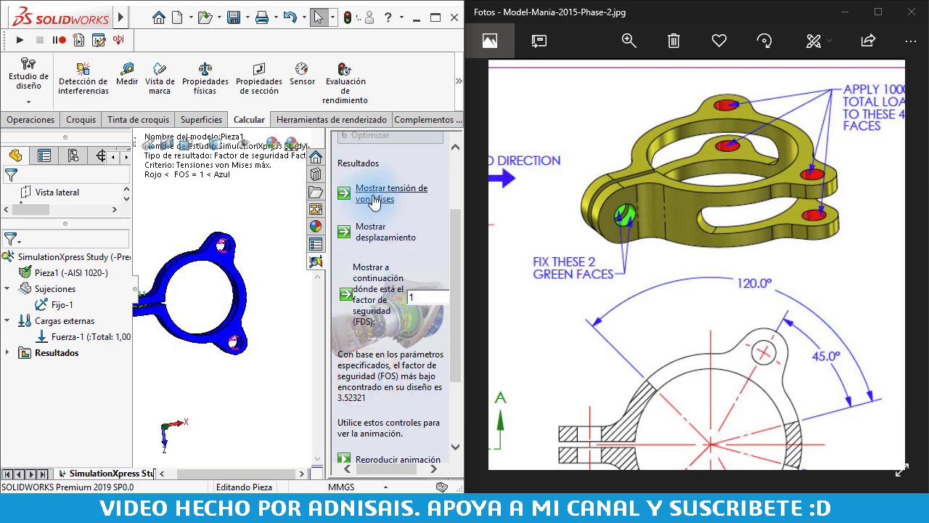
left_click_drag(594, 392, 658, 255)
left_click_drag(632, 307, 649, 216)
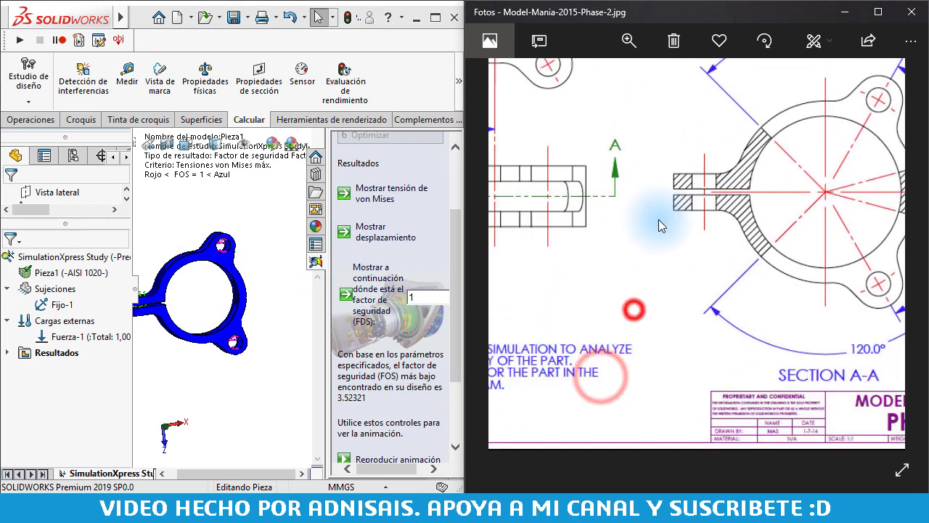
mouse_move(631, 257)
left_mouse_down()
mouse_move(684, 257)
mouse_move(628, 326)
mouse_move(781, 327)
left_mouse_up()
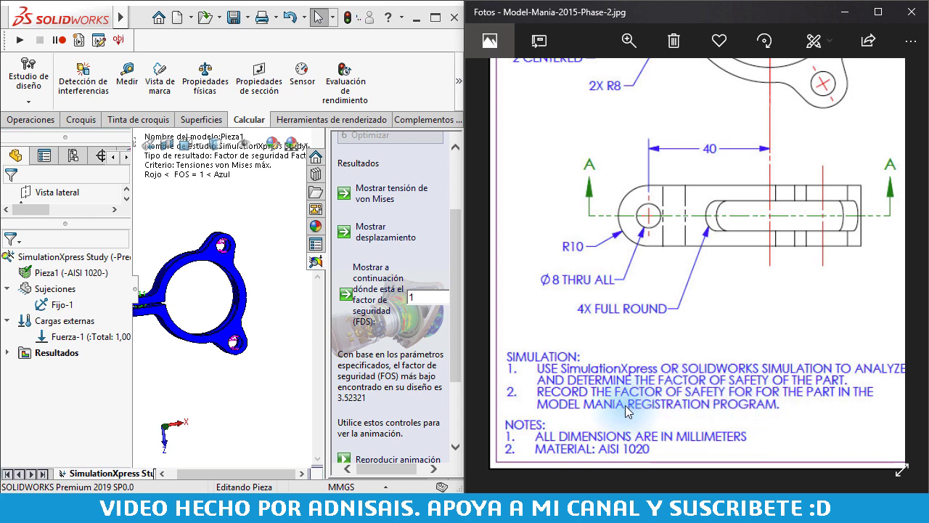
left_click(376, 192)
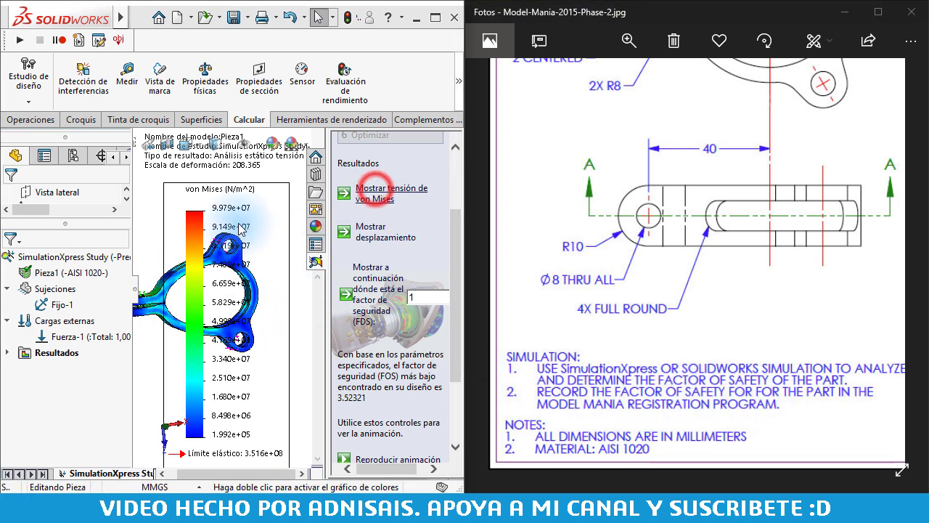
Maximize SOLIDWORKS, orient and zoom the stress model, and play its deformation animation
left_click(436, 19)
middle_click_drag(453, 187, 456, 274)
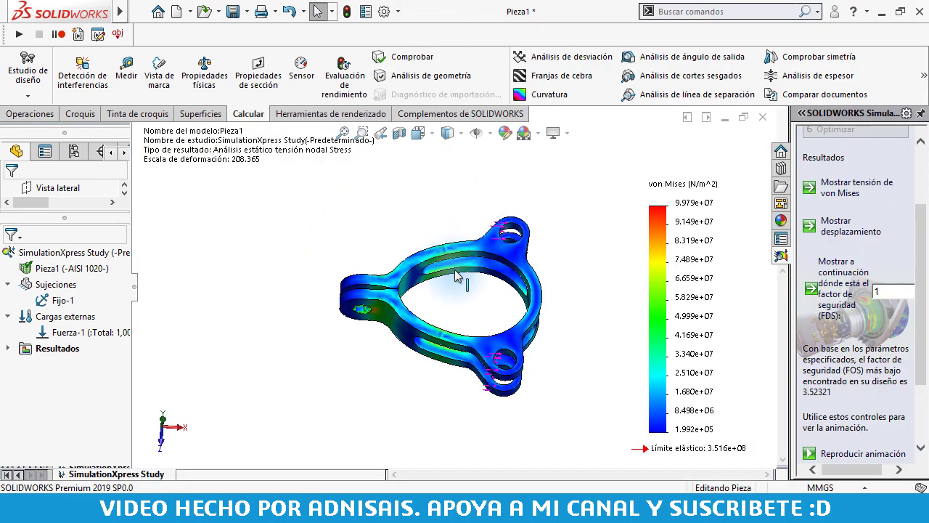
scroll(456, 274, "down", 2)
scroll(450, 235, "down", 2)
scroll(835, 341, "down", 3)
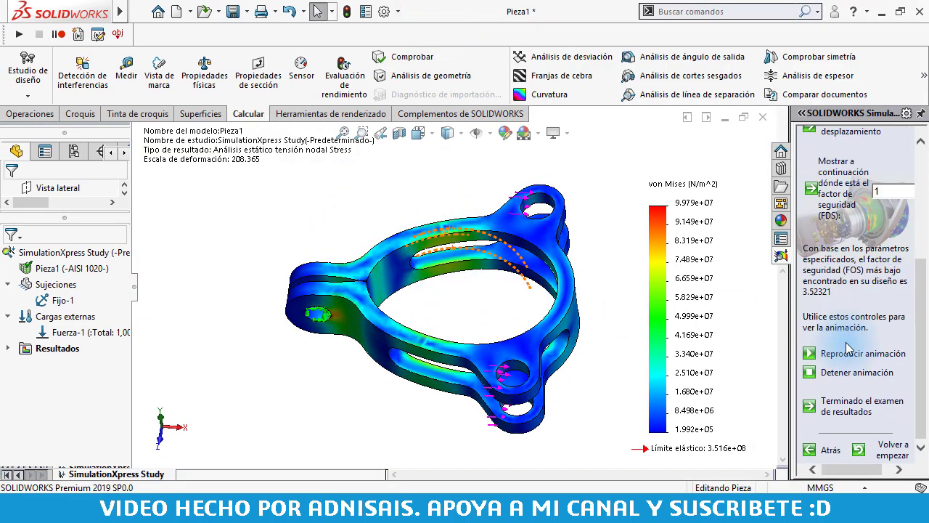
left_click(860, 357)
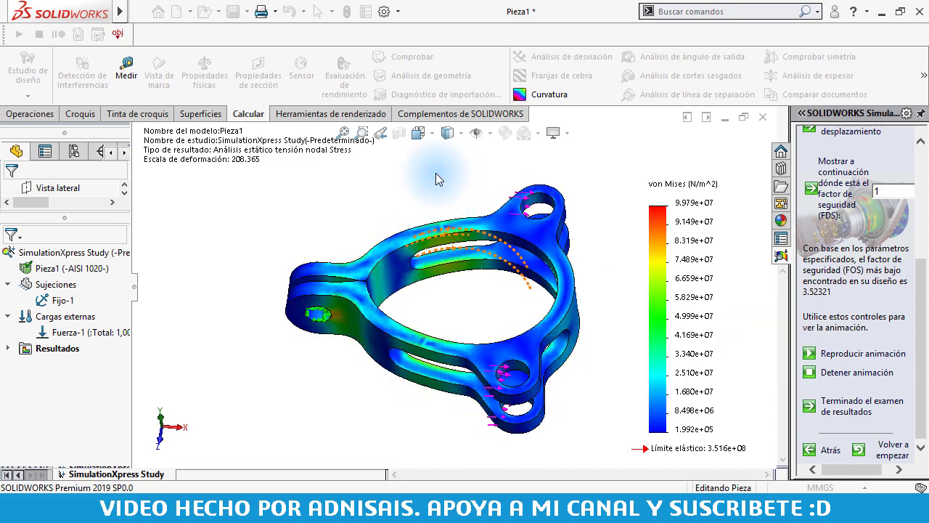
left_click(619, 367)
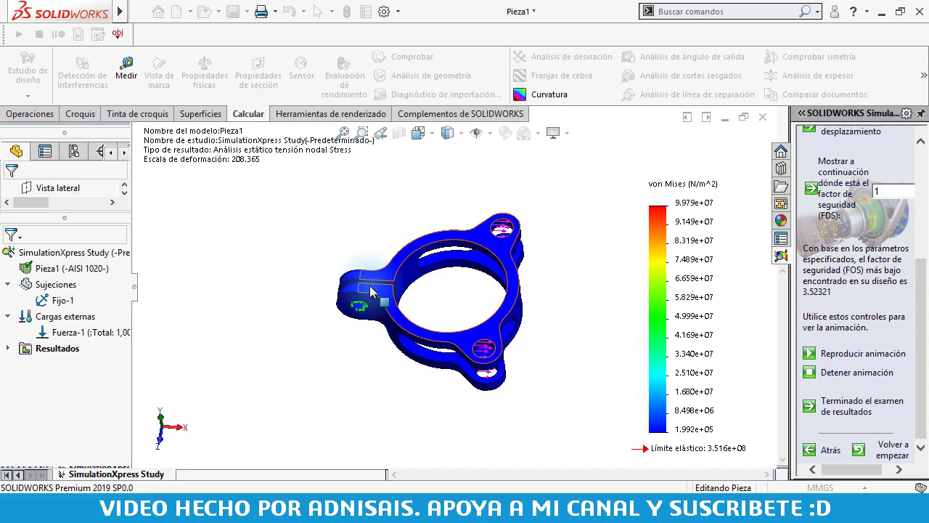